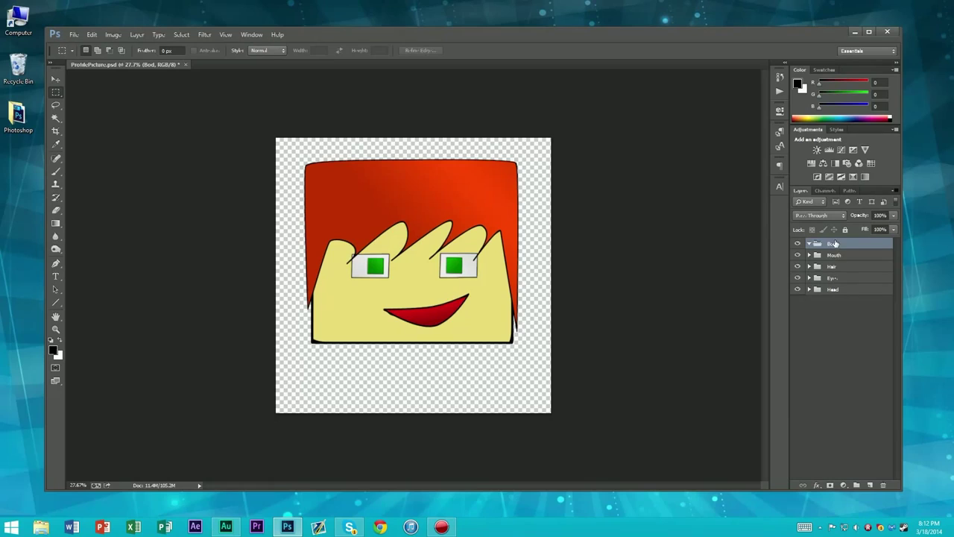
Name the new layer group Body and add a layer named Shoulders inside it
text(y)
key(Return)
click(870, 485)
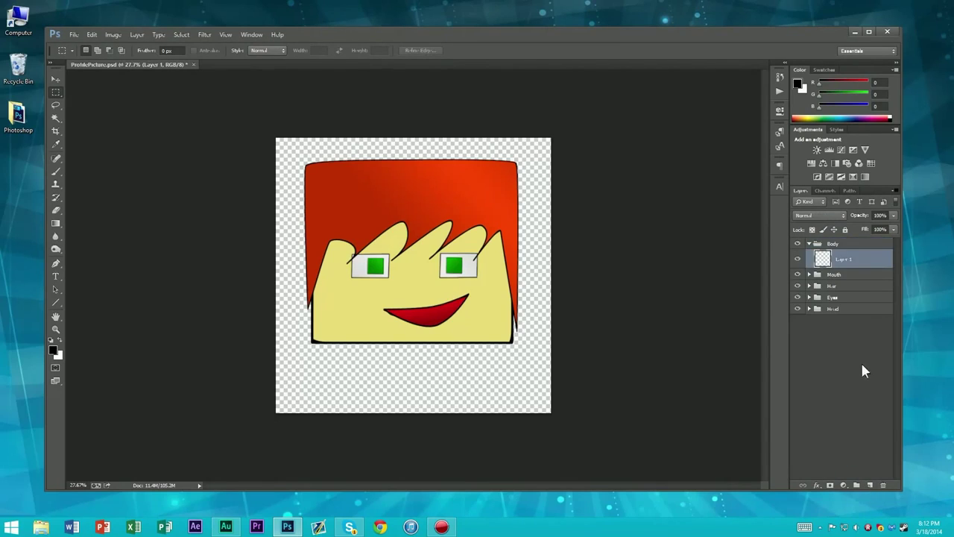
double_click(841, 261)
key(BackSpace)
text(Shoulders)
key(Return)
Draw the outer shoulder edges with the Pen tool, from the lower face around beyond the canvas sides and bottom
key(p)
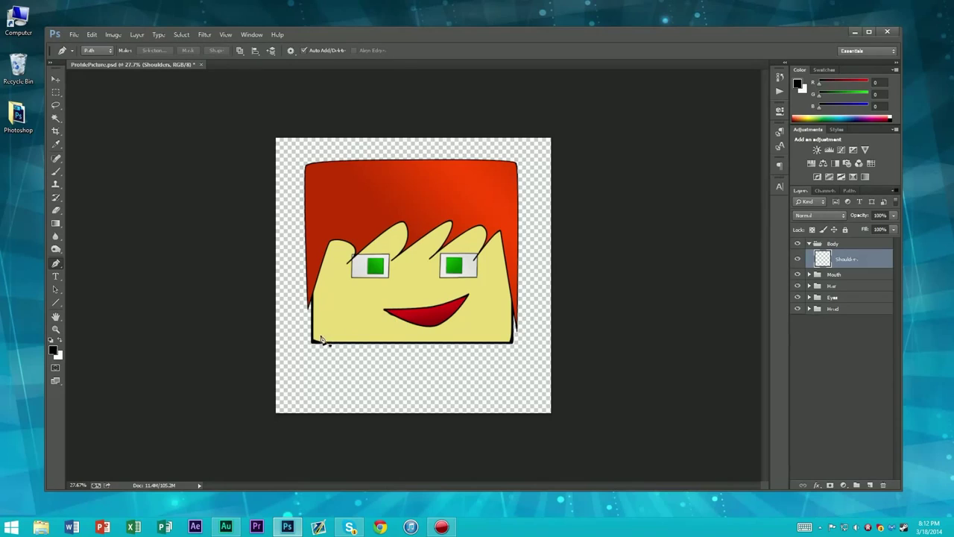
click(343, 330)
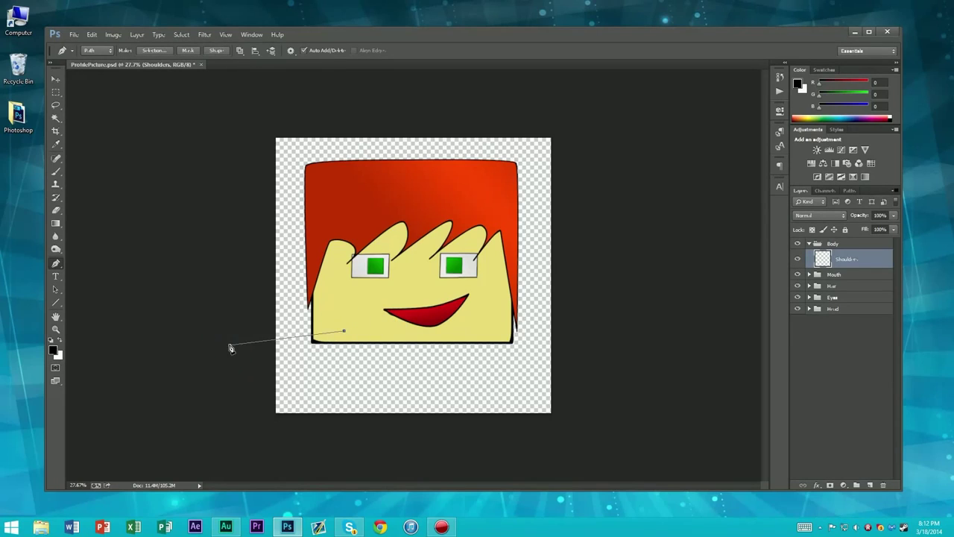
click(228, 342)
click(344, 331)
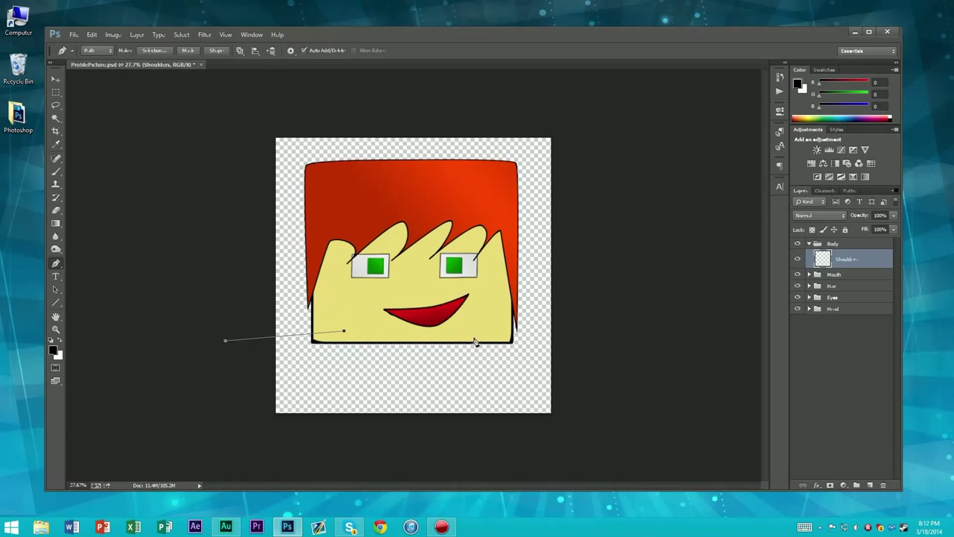
click(393, 334)
key(ctrl+z)
click(207, 453)
click(610, 454)
click(583, 333)
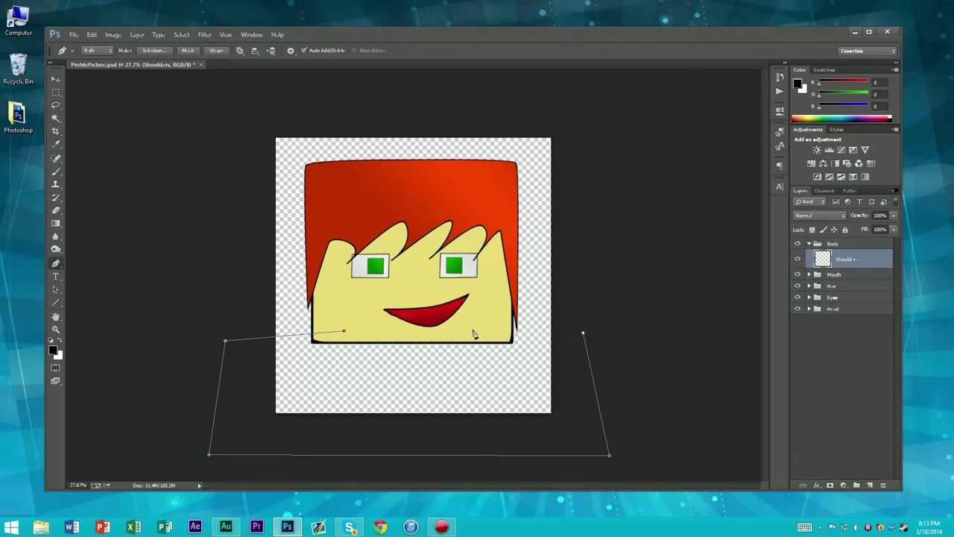
Close the shoulder path with a V-shaped neckline below the mouth and adjust its corner points for even shoulders
click(464, 330)
drag(586, 336, 587, 340)
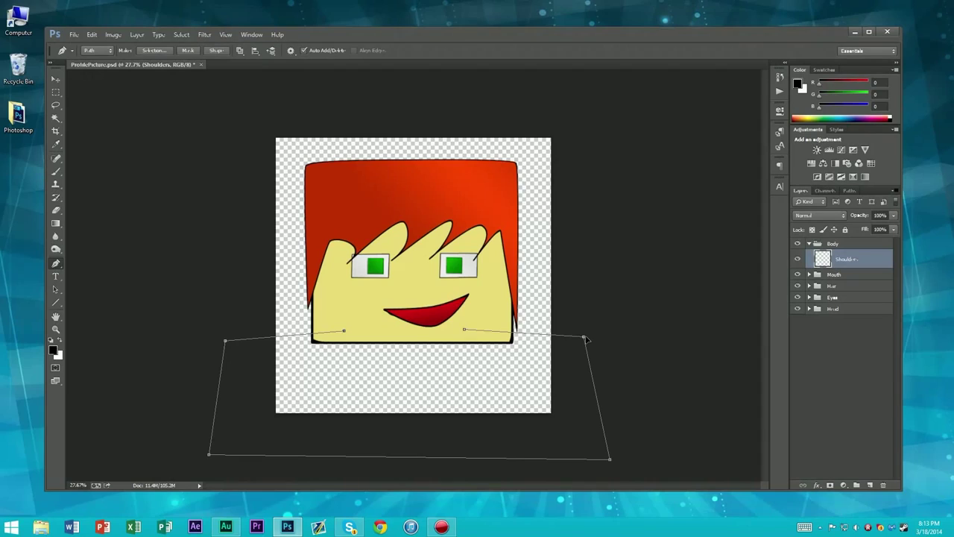
click(421, 370)
click(342, 331)
drag(421, 374, 422, 368)
click(403, 366)
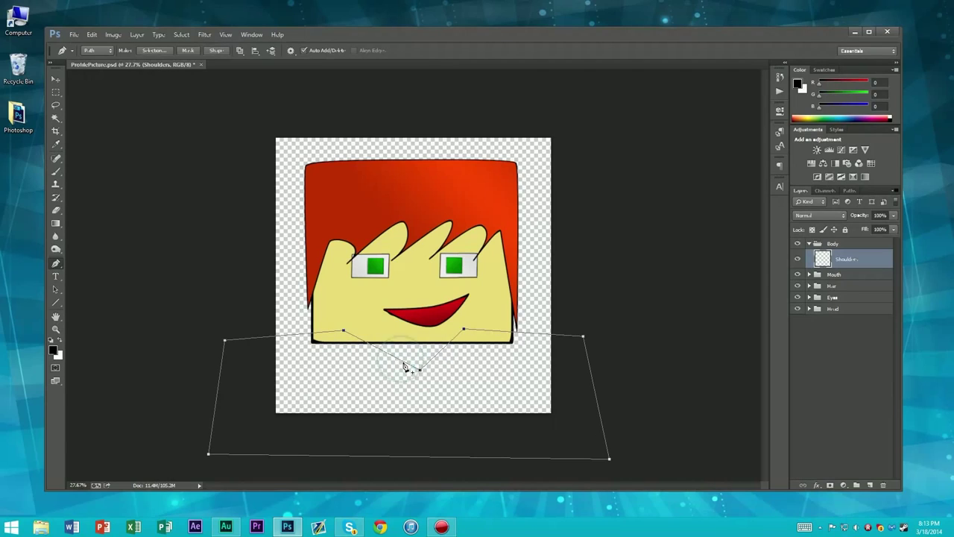
drag(344, 331, 368, 333)
Stroke the shoulder path with a thin black line on the Shoulders layer
key(ctrl+minus)
key(ctrl+plus)
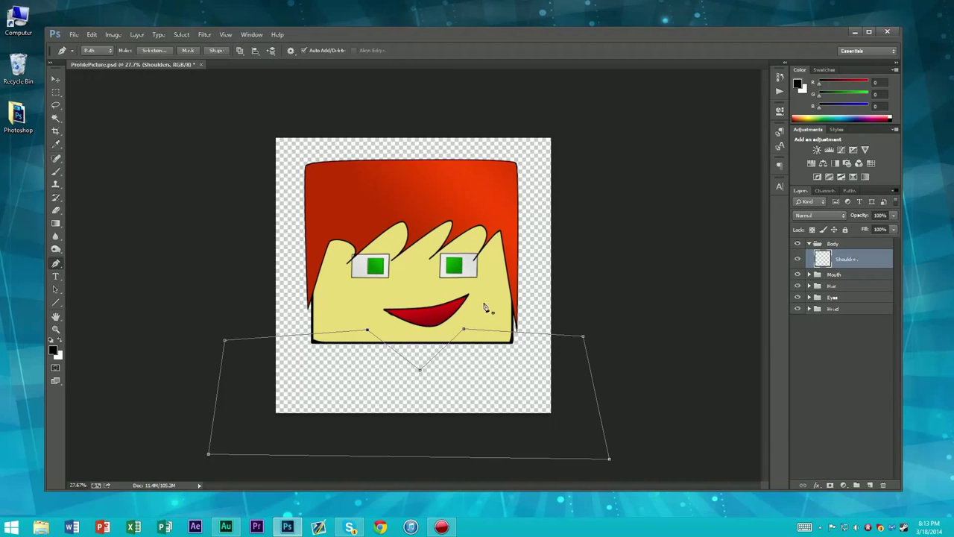
key(ctrl+plus)
key(ctrl+plus)
key(ctrl+minus)
key(ctrl+minus)
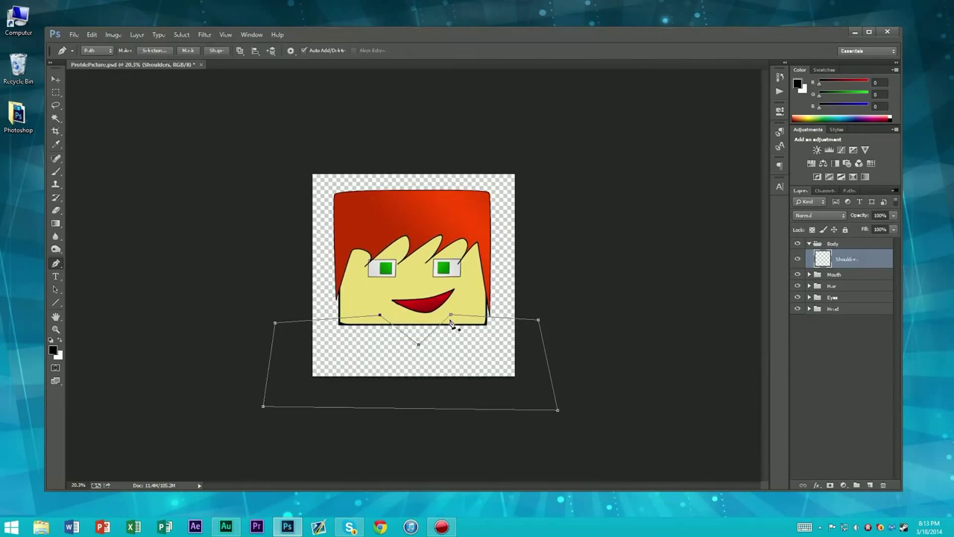
key(ctrl+plus)
key(Return)
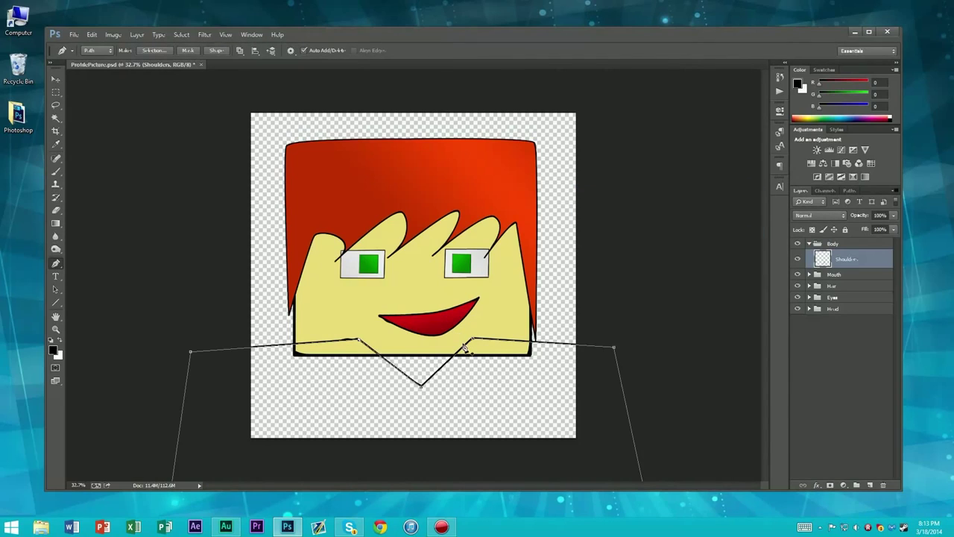
Rename the stroked layer Shoulders_Outline and add a layer named Shoulders_Fill directly beneath it
double_click(862, 260)
key(Return)
click(871, 484)
drag(854, 260, 850, 284)
double_click(848, 279)
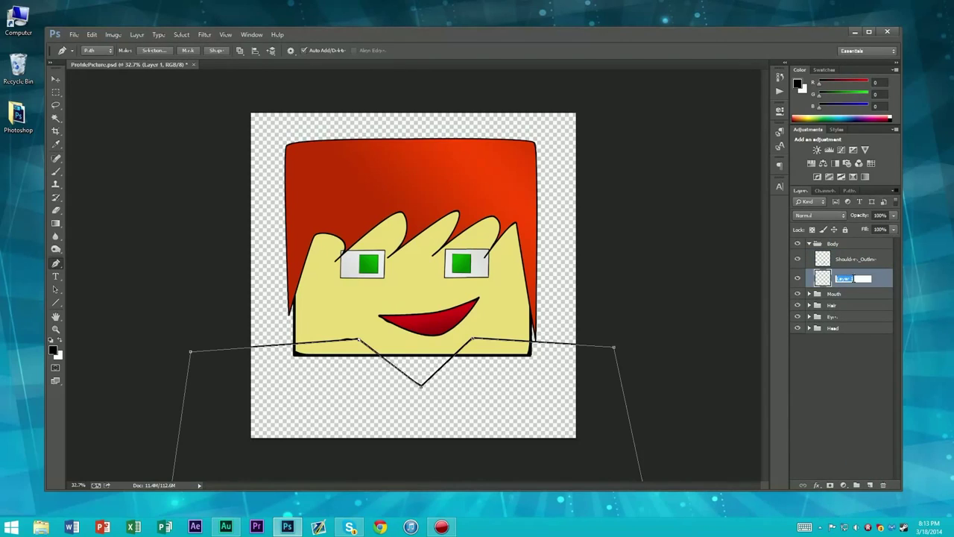
text(Sho)
text(ll)
key(Return)
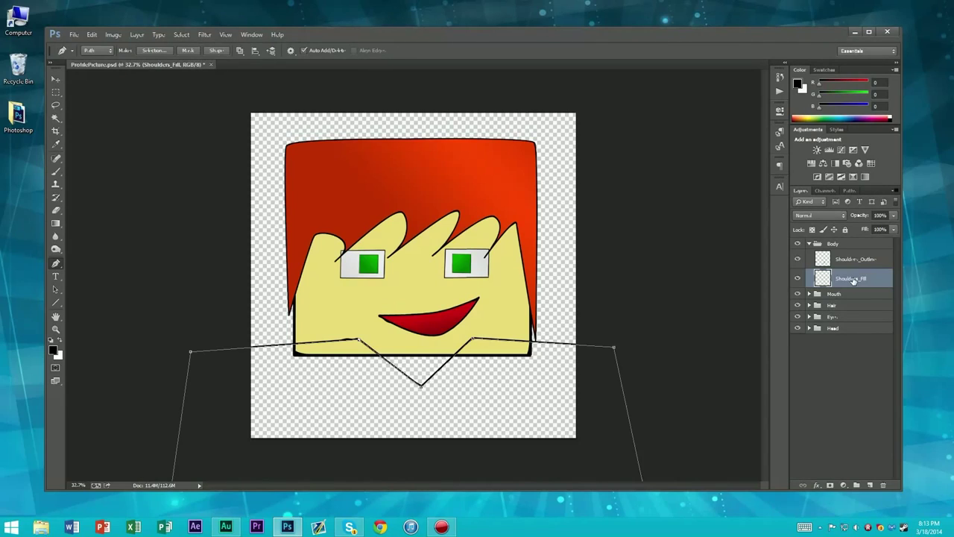
Make a selection from the shoulder work path and return to the layer list
click(850, 190)
right_click(840, 206)
click(876, 239)
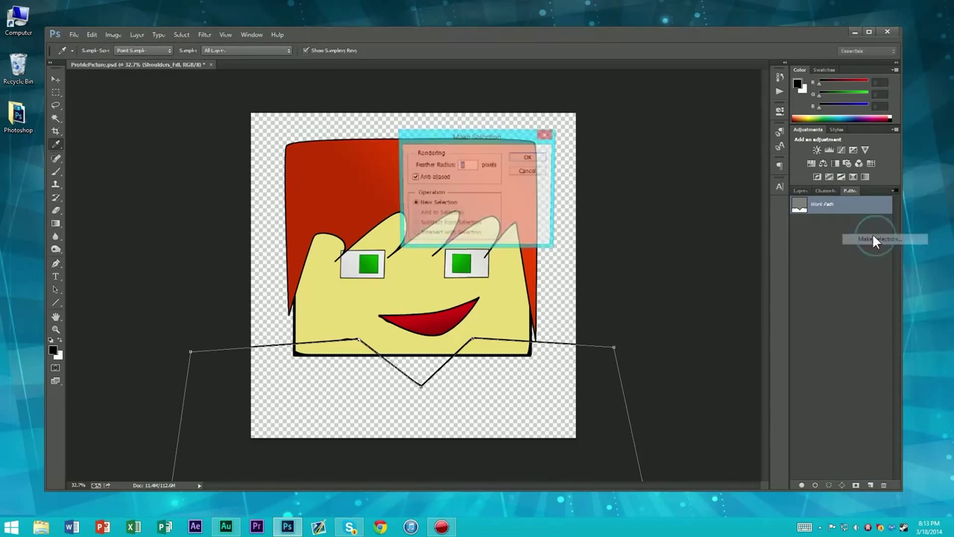
key(Return)
click(798, 190)
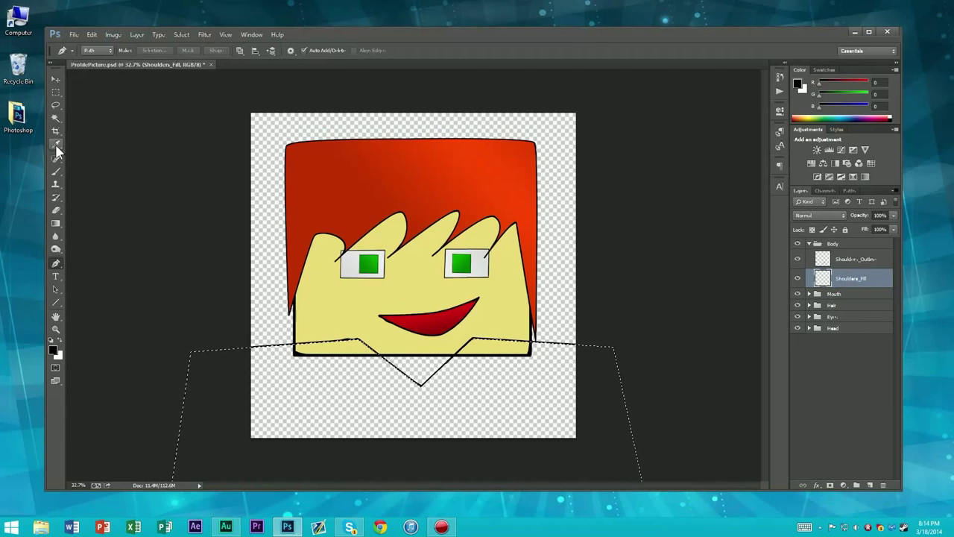
Set the starting colour stop of the Gradient tool's gradient to dark grey 121212
key(g)
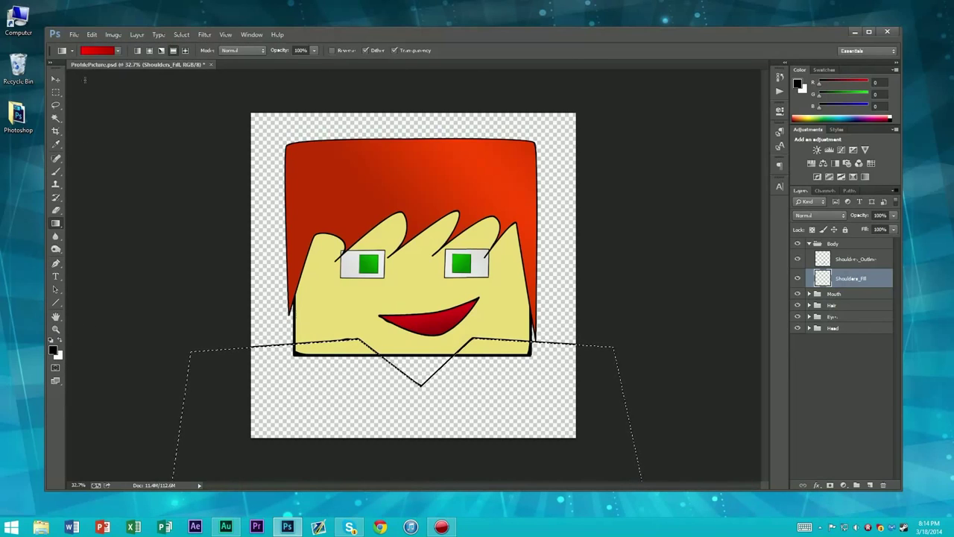
click(100, 49)
click(88, 291)
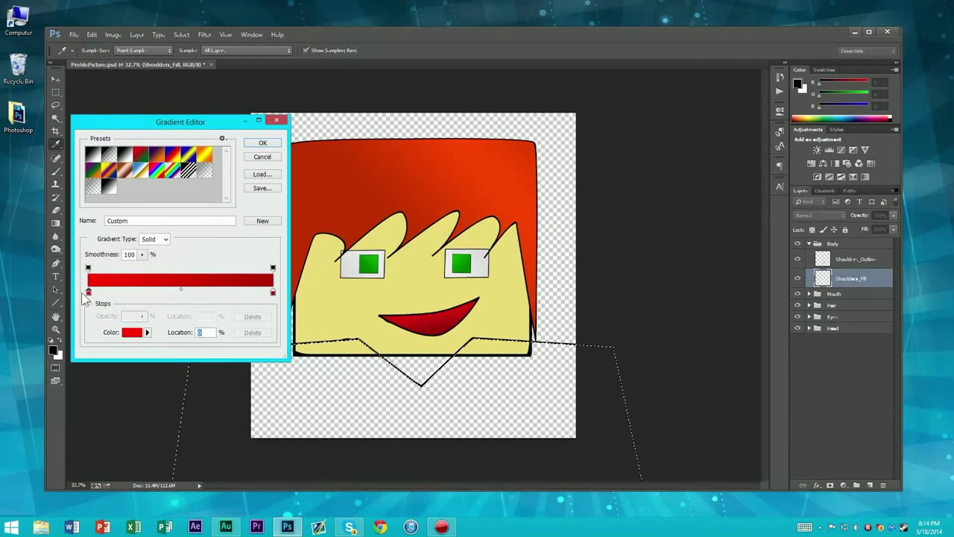
double_click(88, 292)
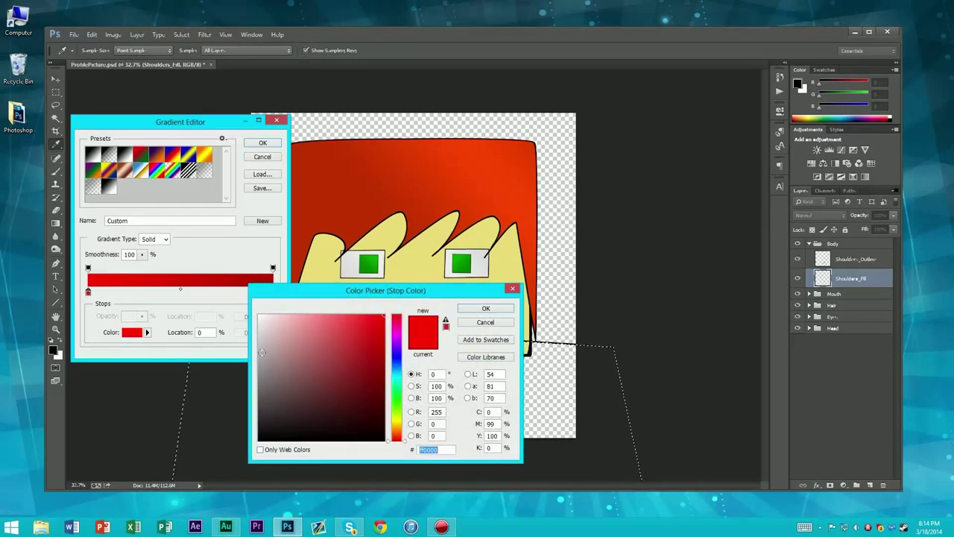
click(214, 421)
click(214, 431)
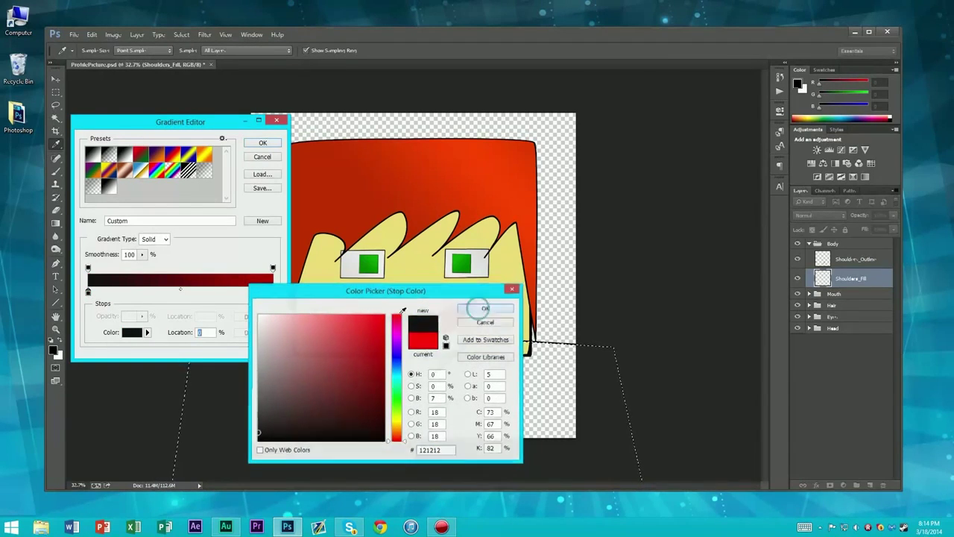
click(481, 308)
Set the gradient's end colour stop to 252525 and accept the edited gradient
double_click(273, 293)
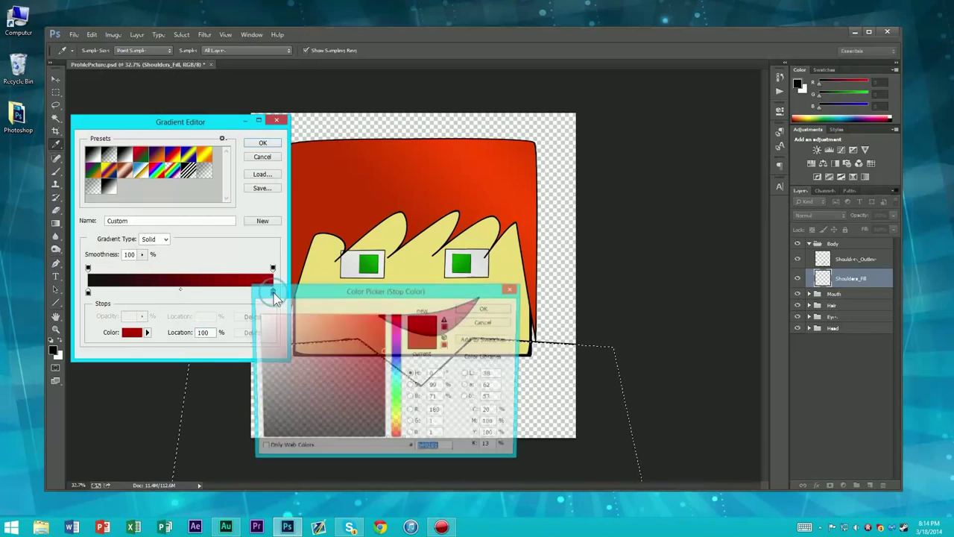
drag(318, 390, 239, 422)
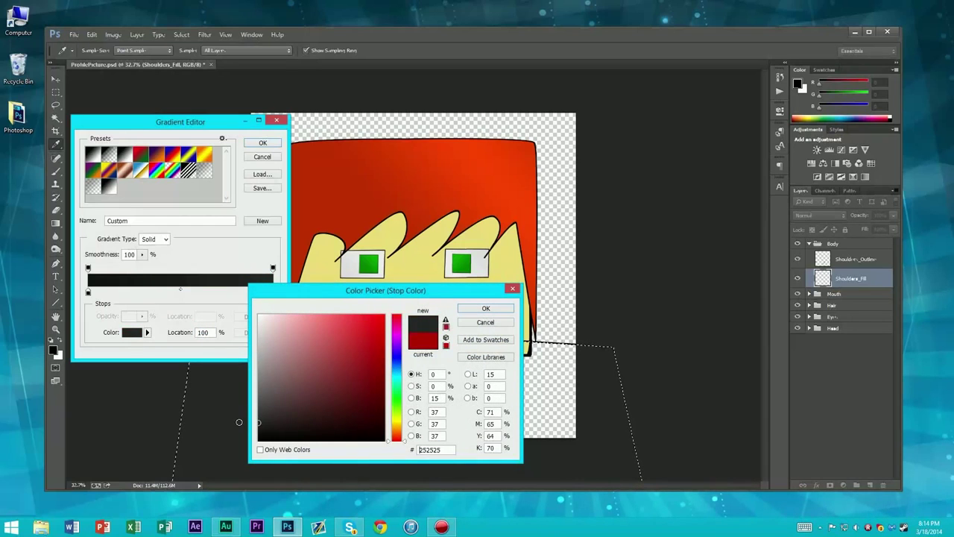
click(485, 308)
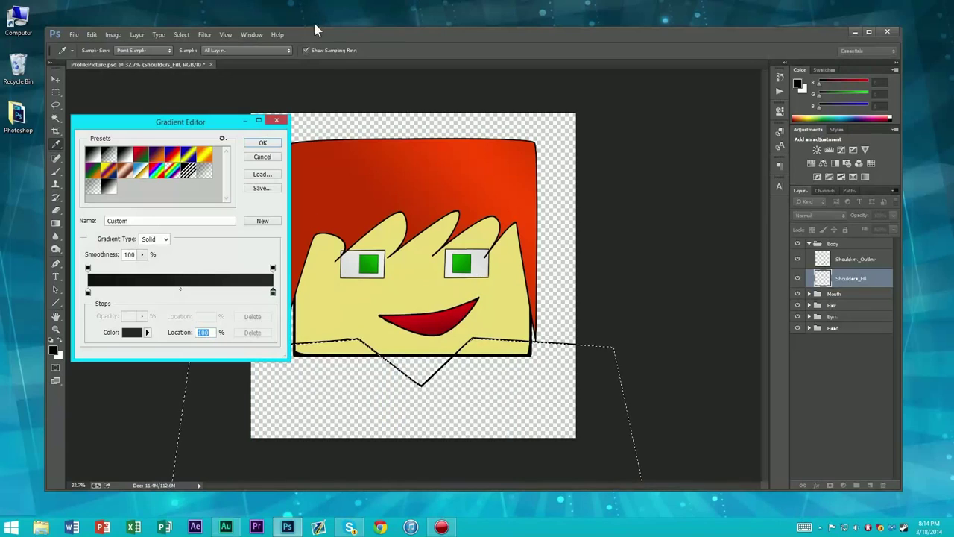
click(262, 142)
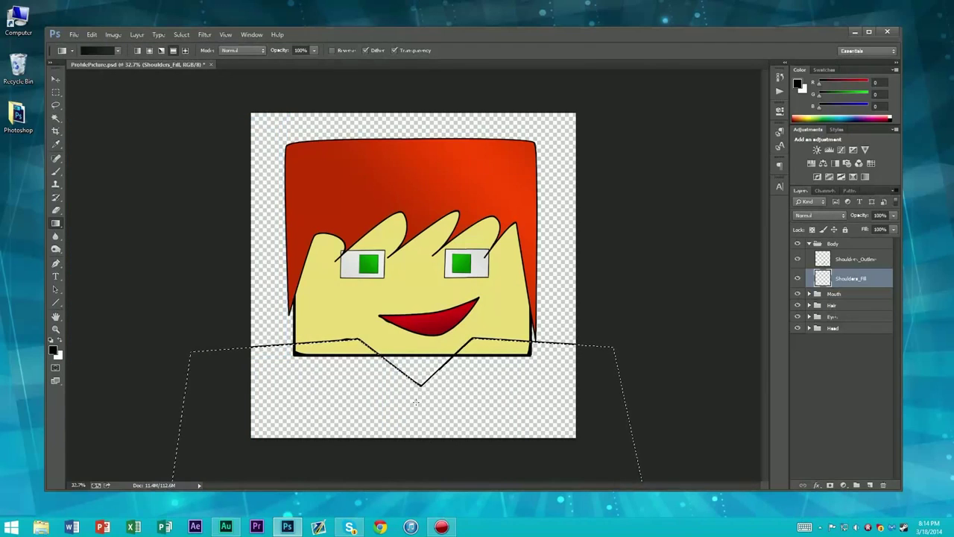
scroll(415, 403, down, 3)
drag(417, 334, 426, 386)
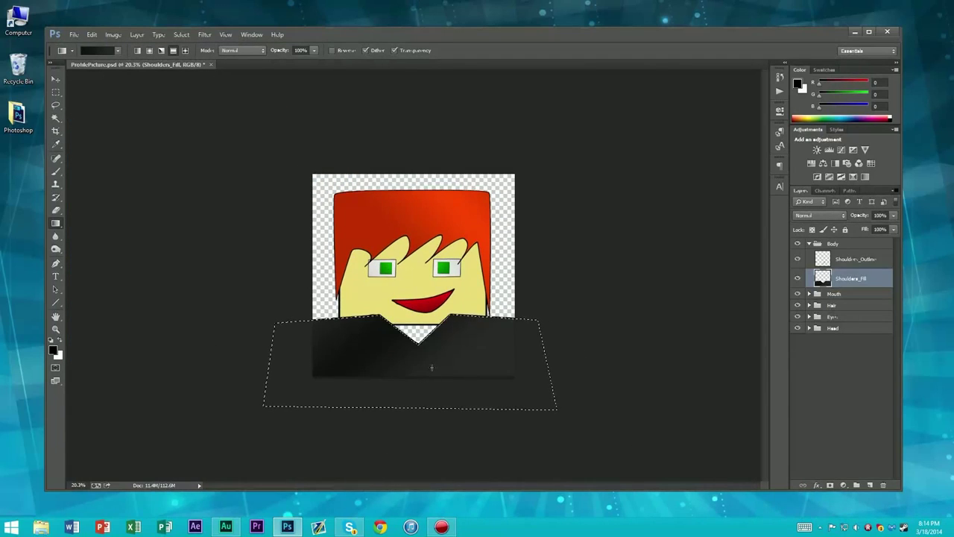
key(ctrl+z)
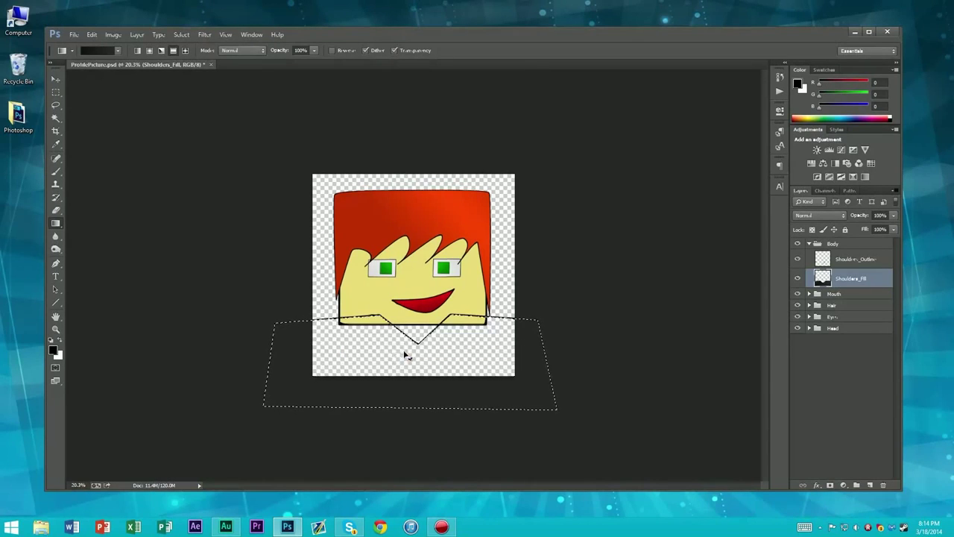
Fill the shoulder selection with the dark gradient running diagonally from the neckline toward the lower-right corner, and deselect
drag(371, 325, 535, 429)
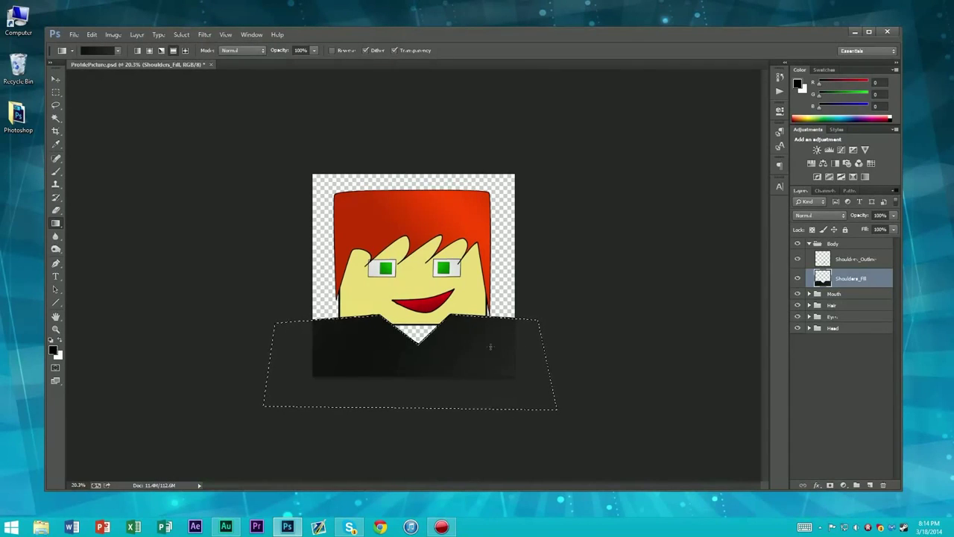
scroll(492, 348, up, 3)
scroll(485, 345, down, 2)
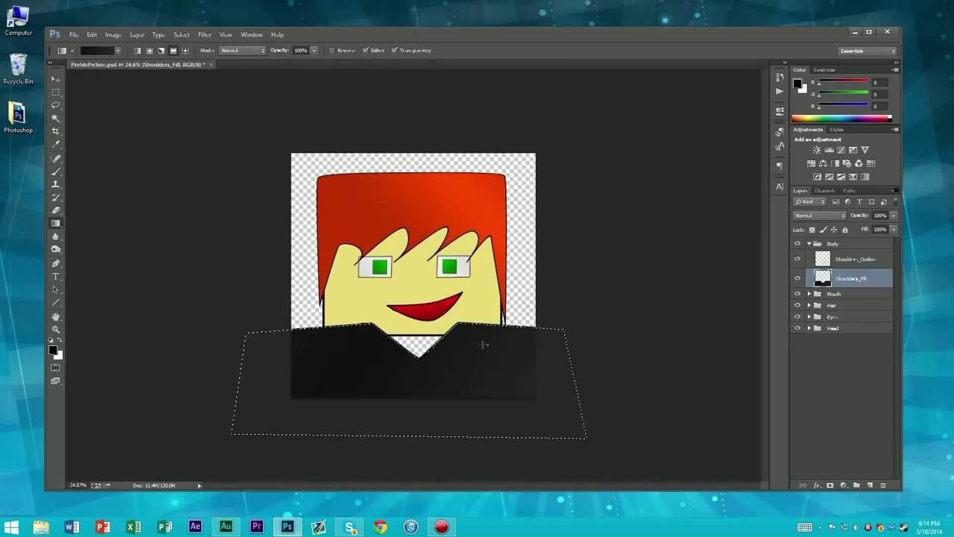
right_click(482, 344)
key(Escape)
key(m)
key(ctrl+d)
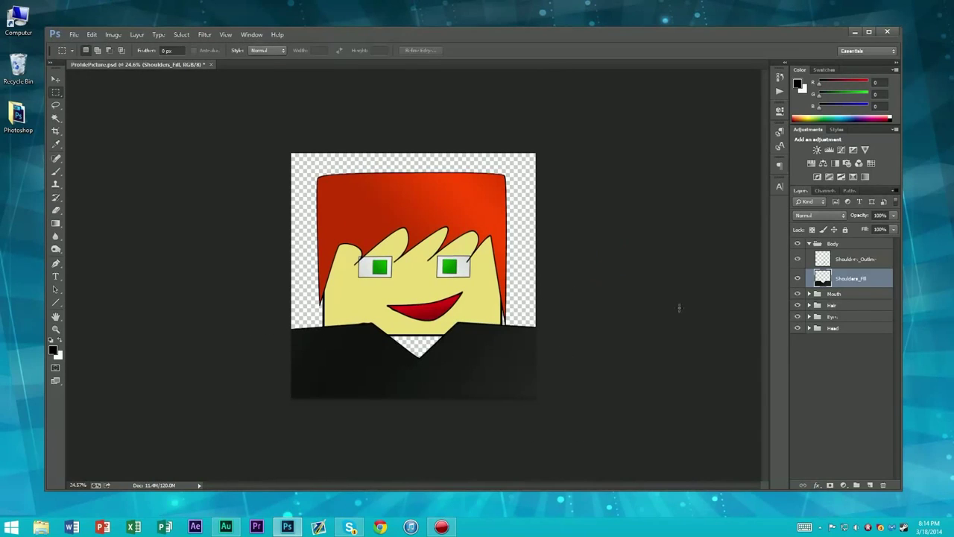
Move the Body group below the Head group so the face sits in front of the shoulders
drag(843, 249, 847, 335)
scroll(304, 383, down, 2)
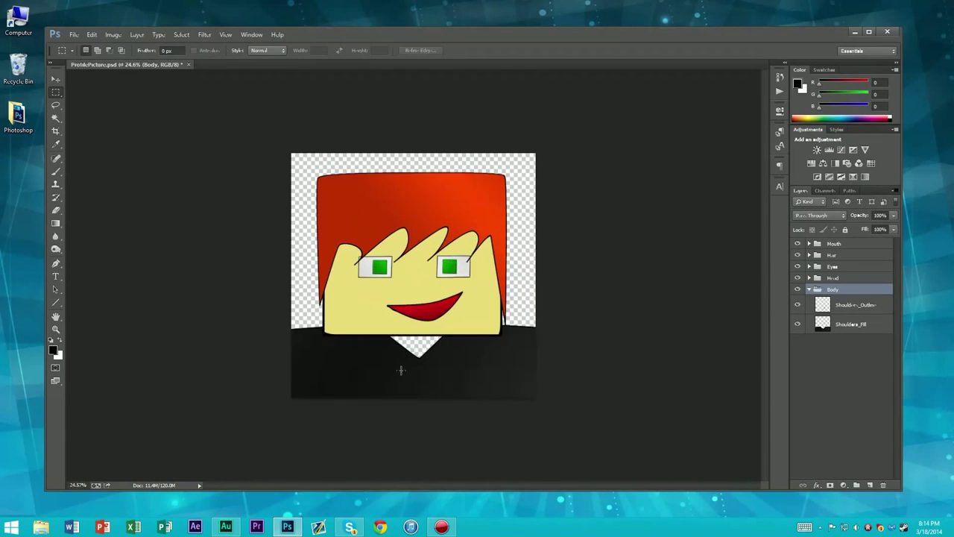
scroll(400, 369, up, 4)
scroll(401, 369, down, 3)
scroll(401, 369, up, 3)
scroll(401, 369, up, 1)
scroll(401, 369, down, 4)
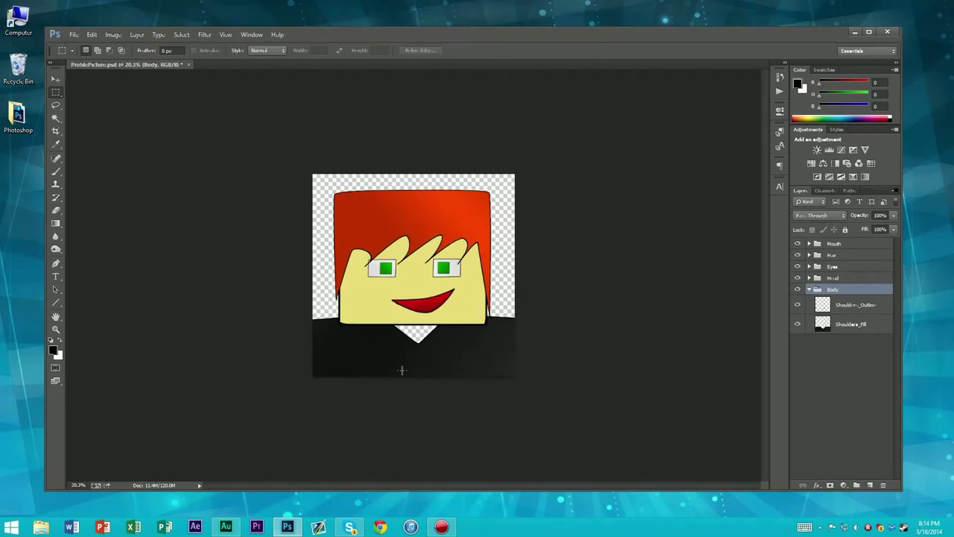
scroll(401, 368, up, 2)
scroll(401, 369, up, 2)
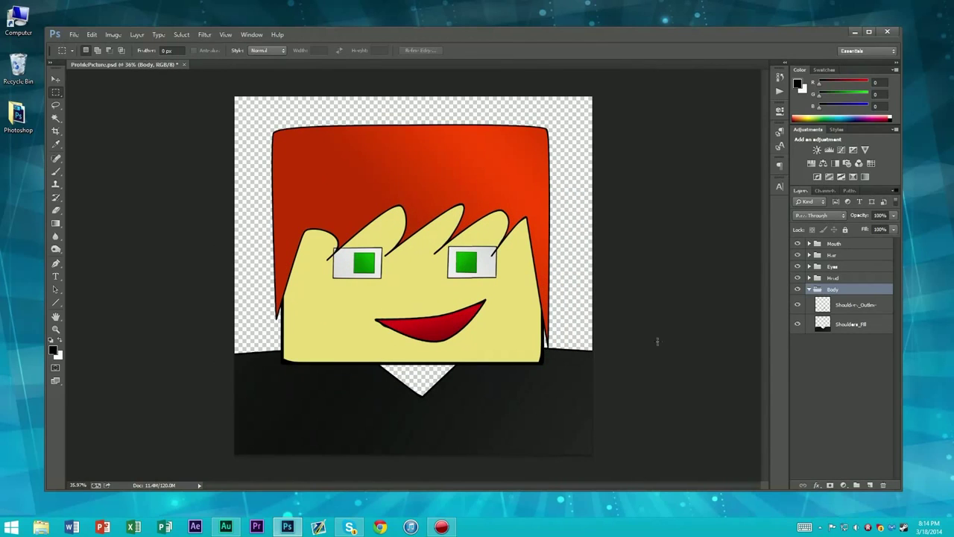
scroll(474, 336, down, 3)
scroll(431, 331, up, 2)
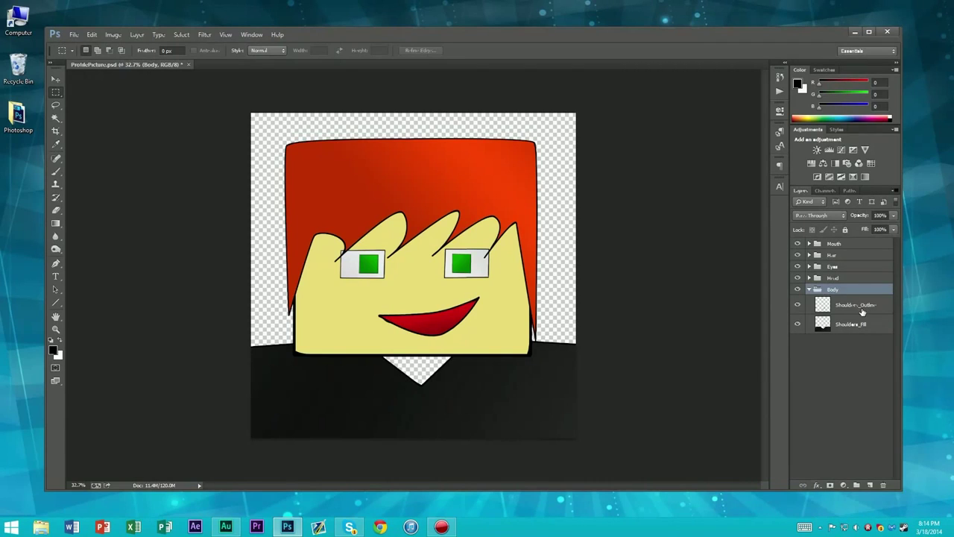
Add a layer named Arms_Outline above Shoulders_Outline in the Body group and activate the Pen tool
click(861, 384)
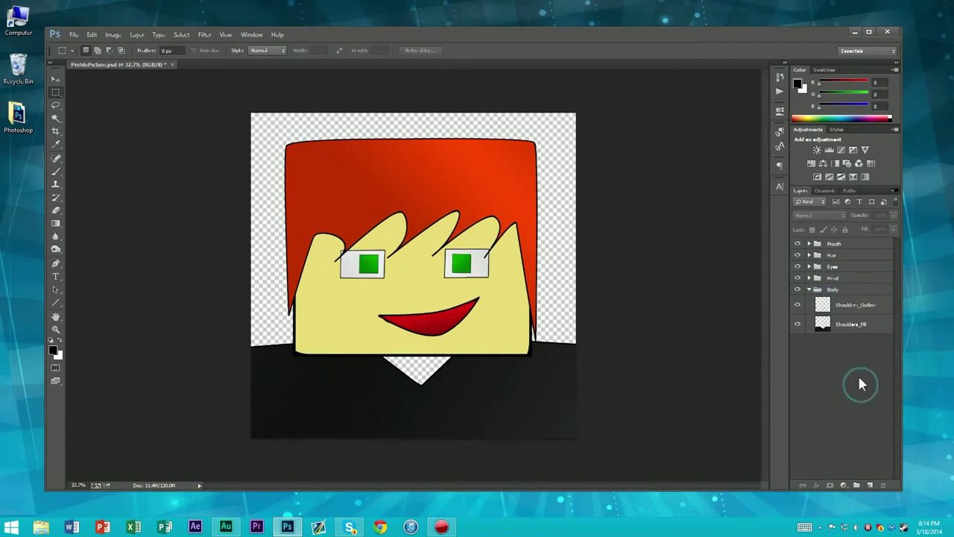
click(869, 485)
drag(832, 247, 848, 324)
double_click(843, 305)
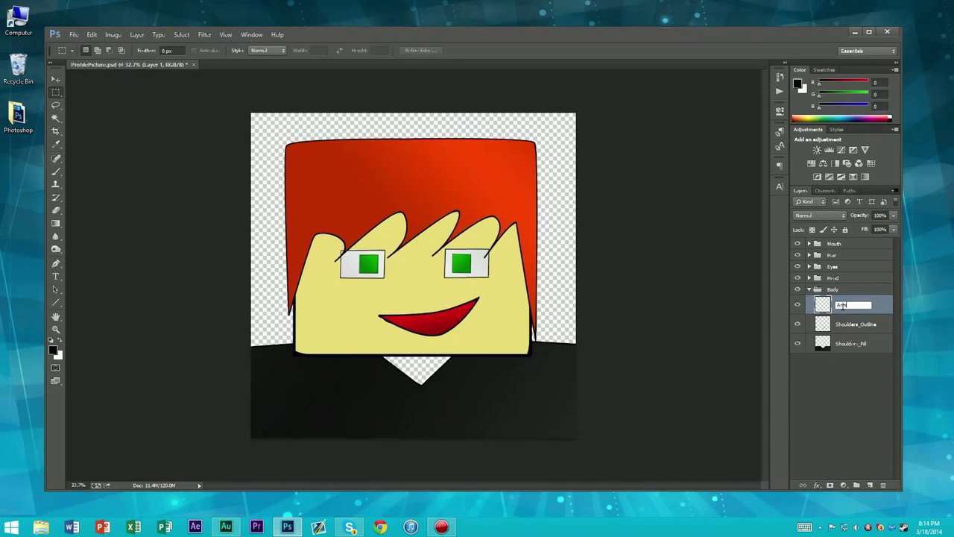
text(Arms_Outline)
key(Return)
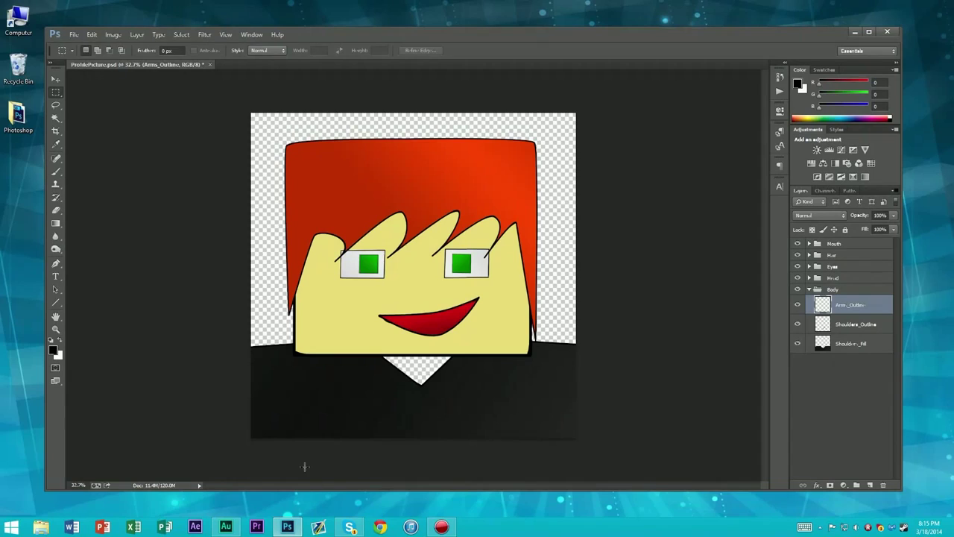
key(p)
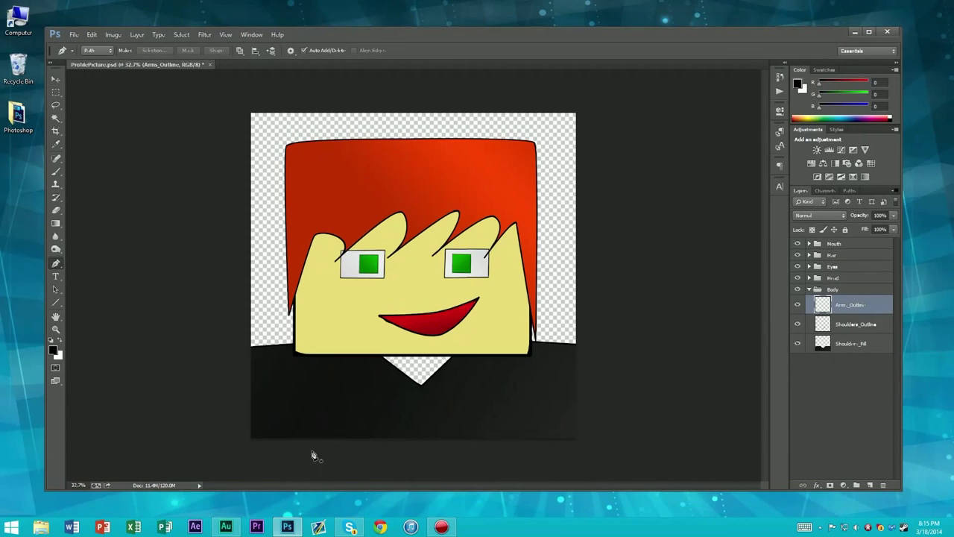
Draw a closed, narrow triangular path at the shirt's lower-left edge, with its tip on the shirt and its base below the canvas
click(311, 458)
click(311, 464)
click(312, 393)
click(286, 468)
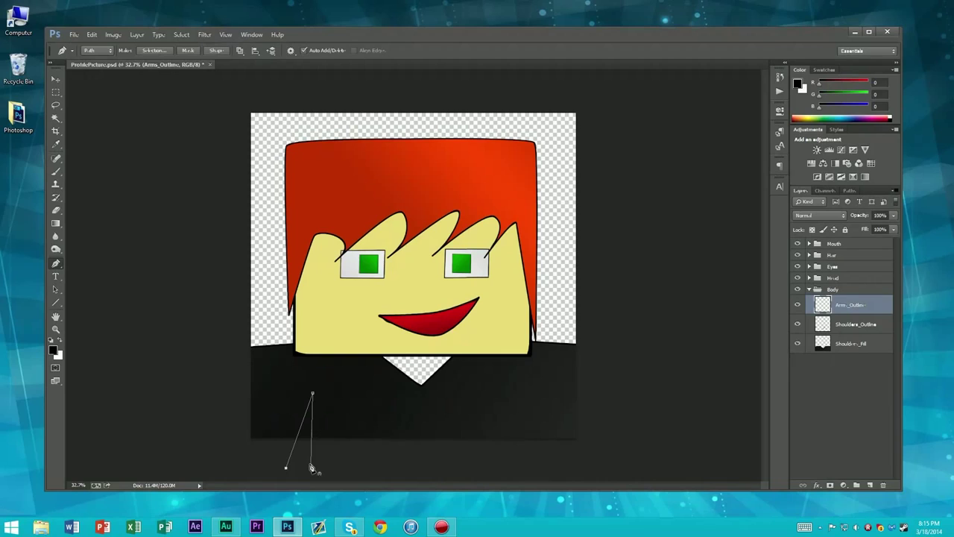
click(310, 466)
Move the triangular path slightly down and left so less of its tip overlaps the shirt, and stroke it in black on Arms_Outline
key(ctrl+minus)
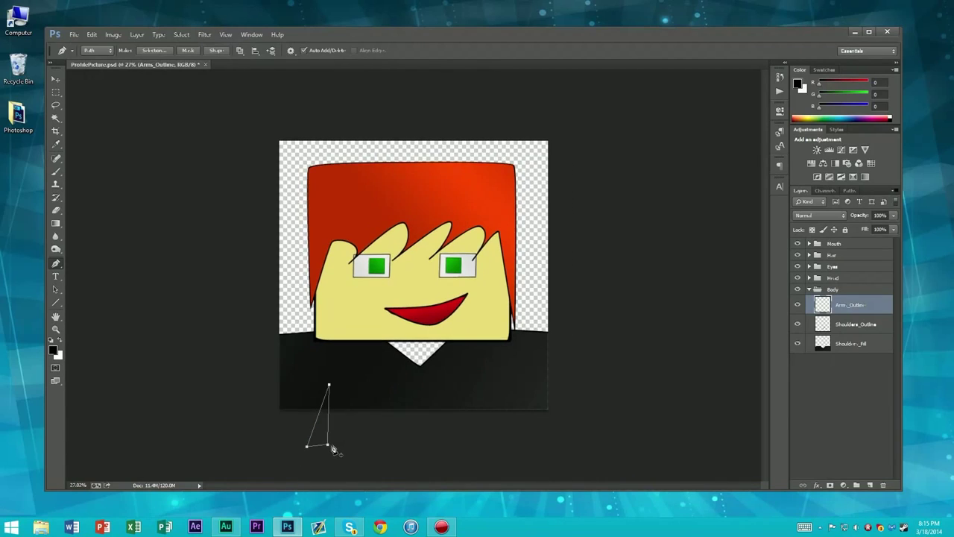
scroll(356, 388, up, 3)
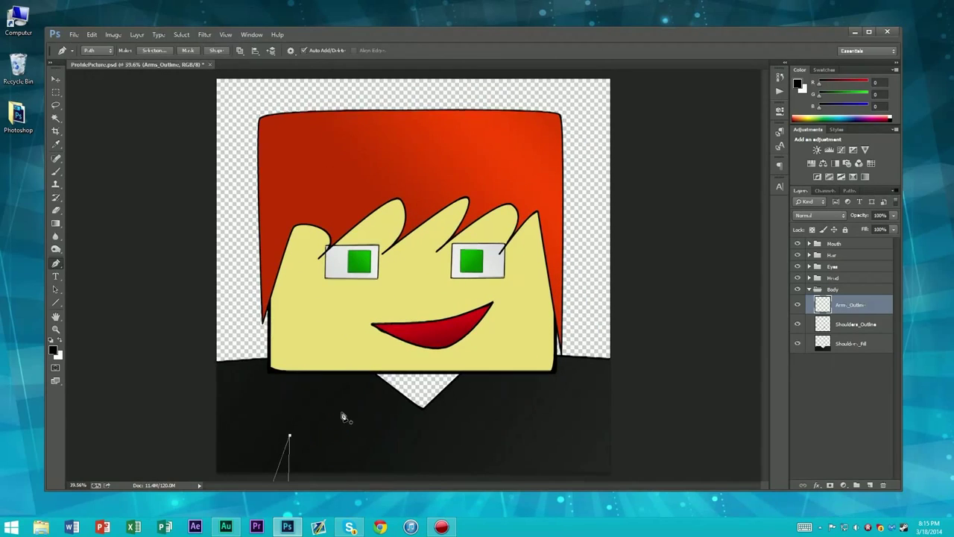
scroll(343, 416, up, 2)
drag(330, 419, 366, 219)
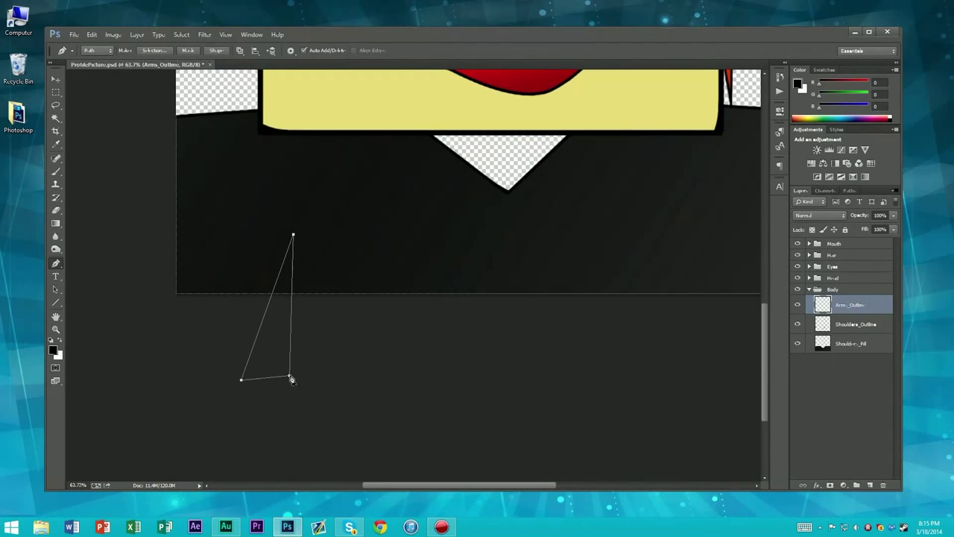
drag(290, 378, 280, 403)
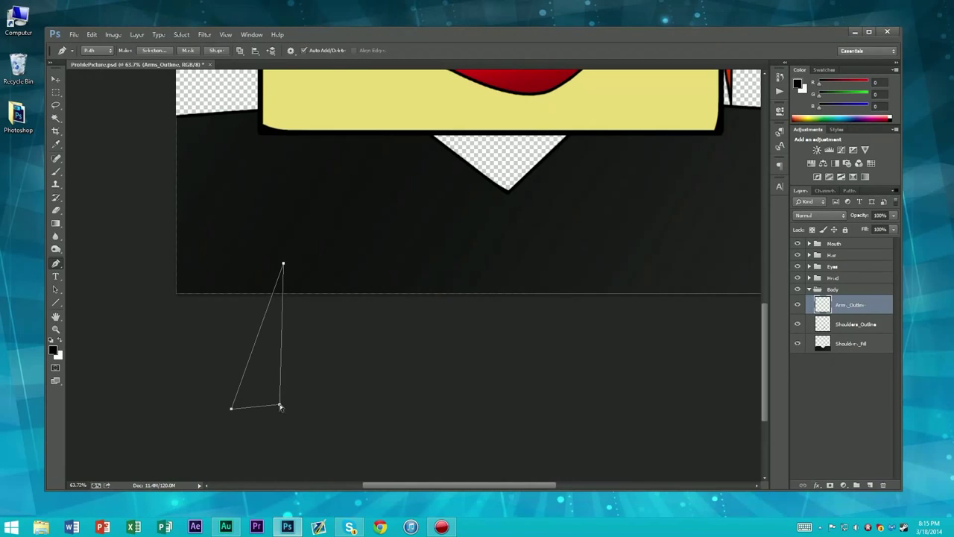
scroll(326, 339, down, 5)
scroll(326, 337, down, 1)
scroll(462, 377, up, 6)
scroll(452, 384, down, 6)
scroll(452, 384, up, 1)
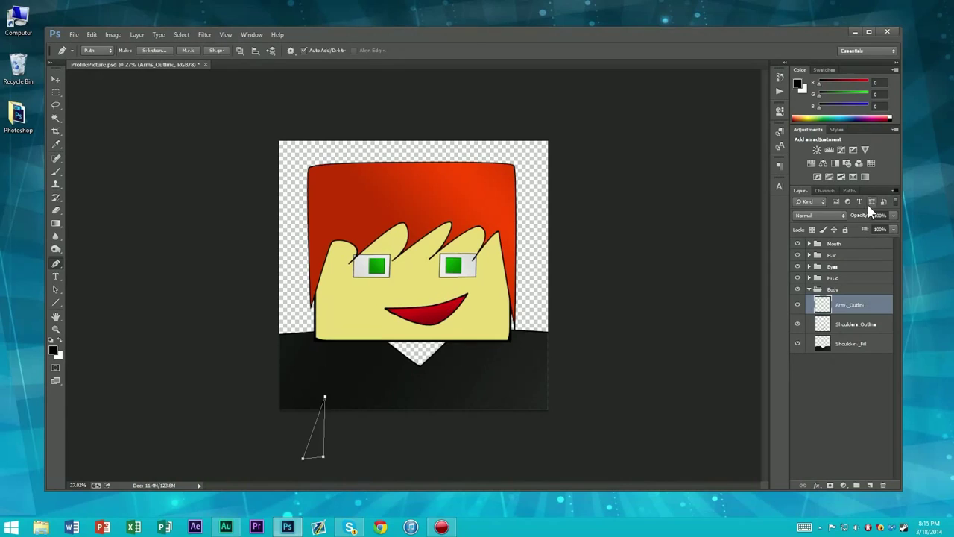
Convert the triangular work path at the lower left into a new selection and return to the layer list
click(851, 192)
right_click(822, 209)
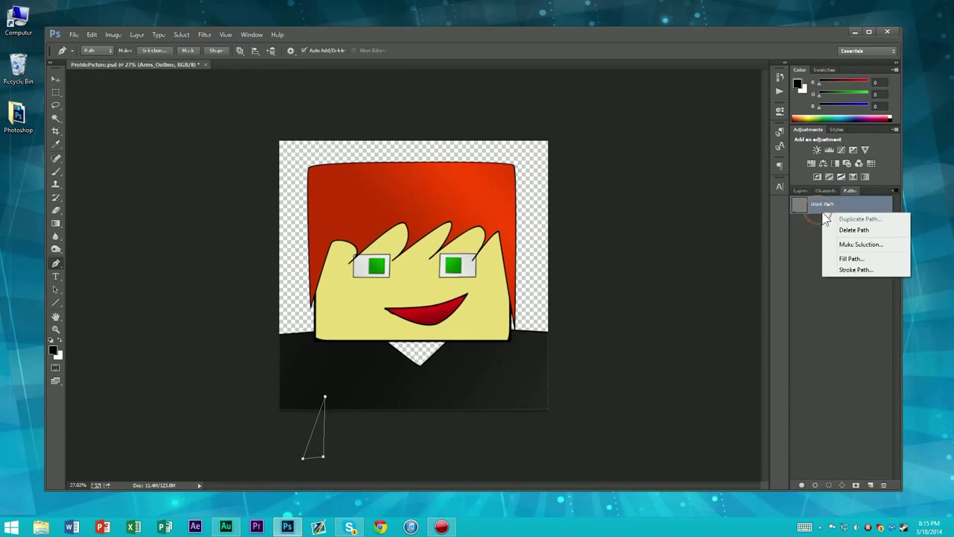
click(862, 246)
key(Return)
click(853, 243)
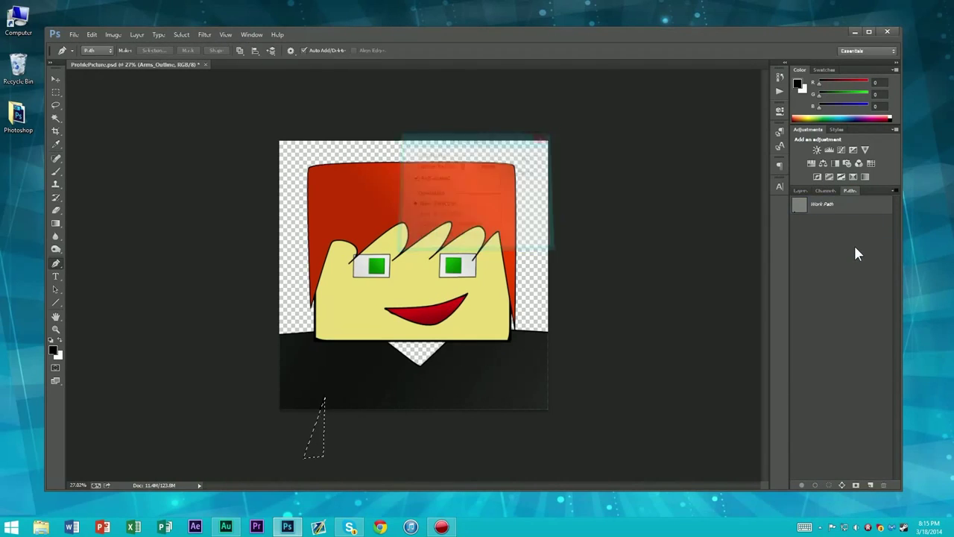
click(805, 191)
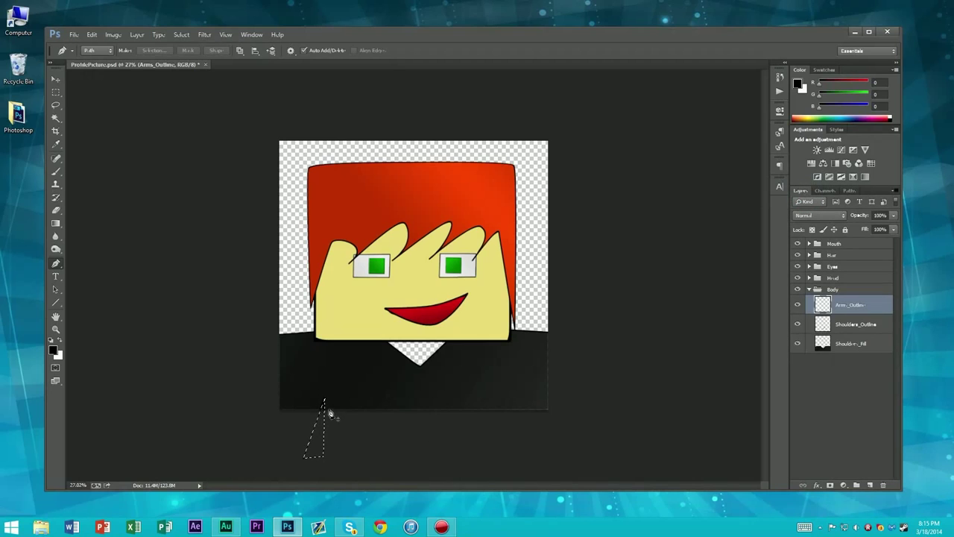
Delete the triangular selection's area from the Shoulders_Fill layer to open the left arm gap, and deselect
scroll(325, 410, up, 6)
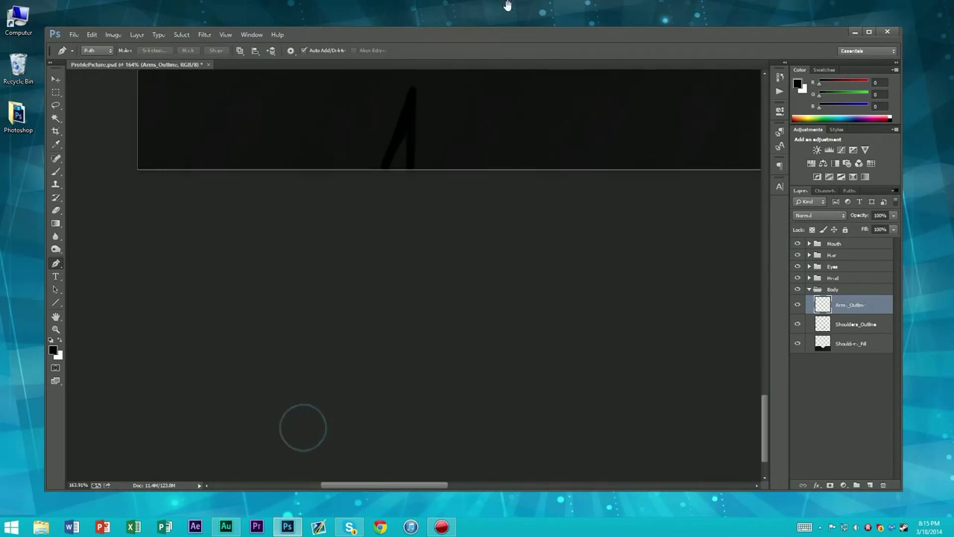
drag(555, 199, 400, 362)
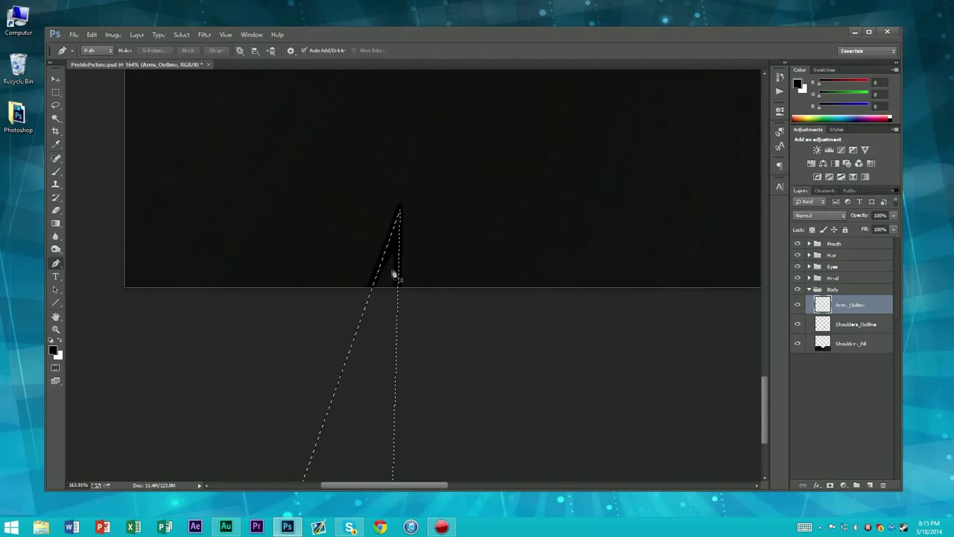
click(857, 345)
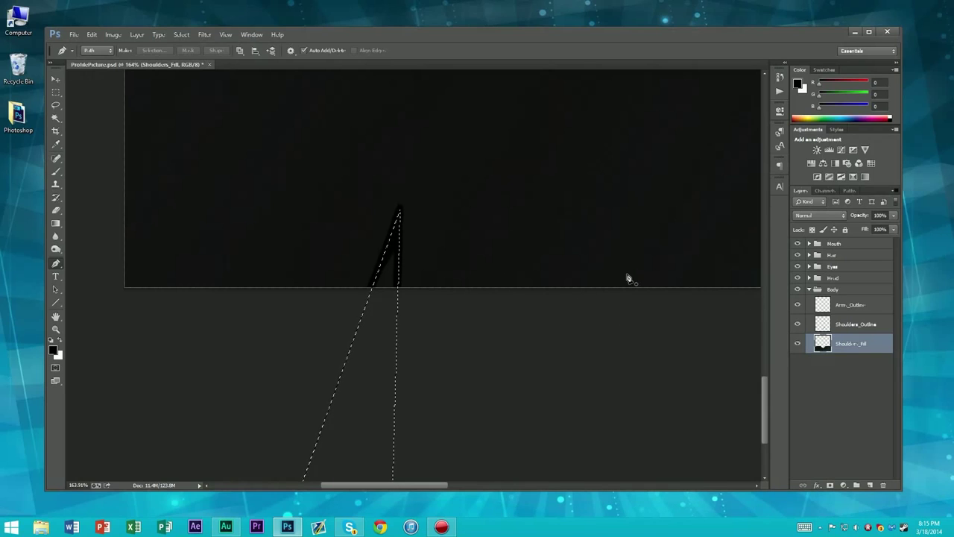
key(Delete)
key(m)
key(ctrl+0)
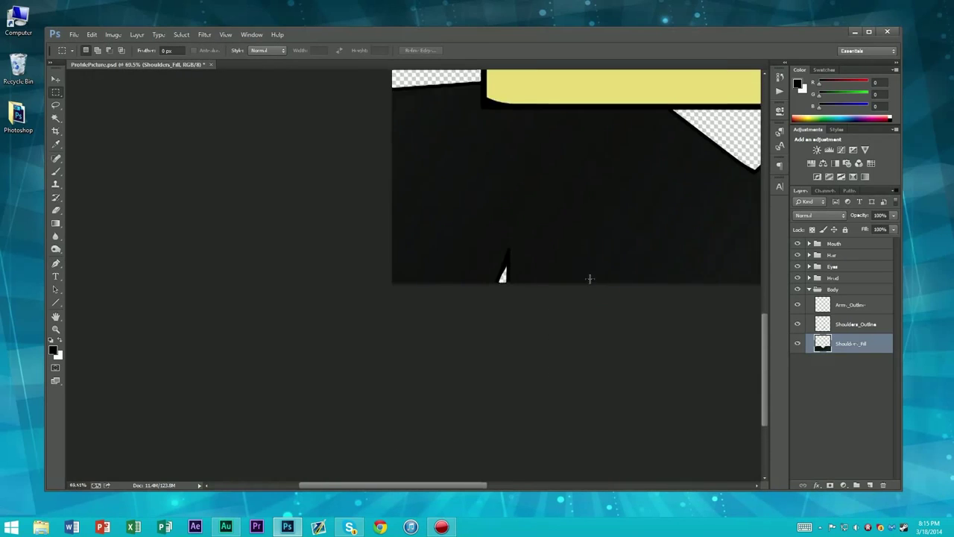
On Arms_Outline, draw a matching closed triangular path at the shirt's lower-right edge with the Pen tool, nudging its tip slightly right
key(ctrl+minus)
key(ctrl+minus)
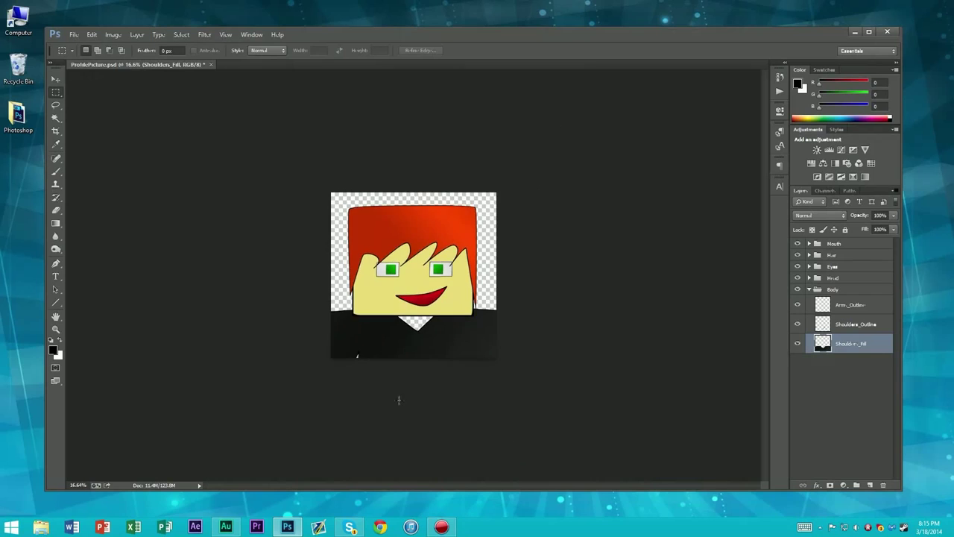
scroll(357, 361, up, 3)
drag(357, 361, 460, 287)
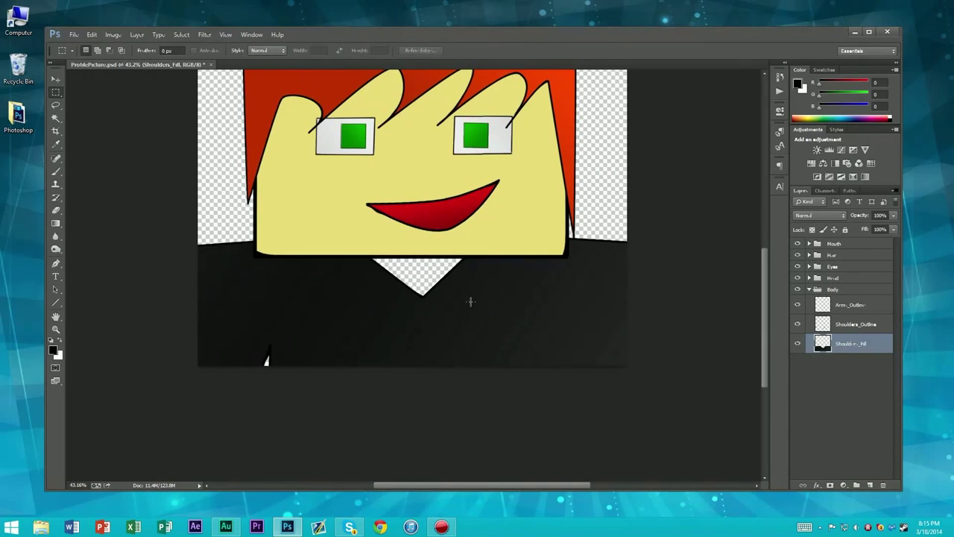
click(850, 305)
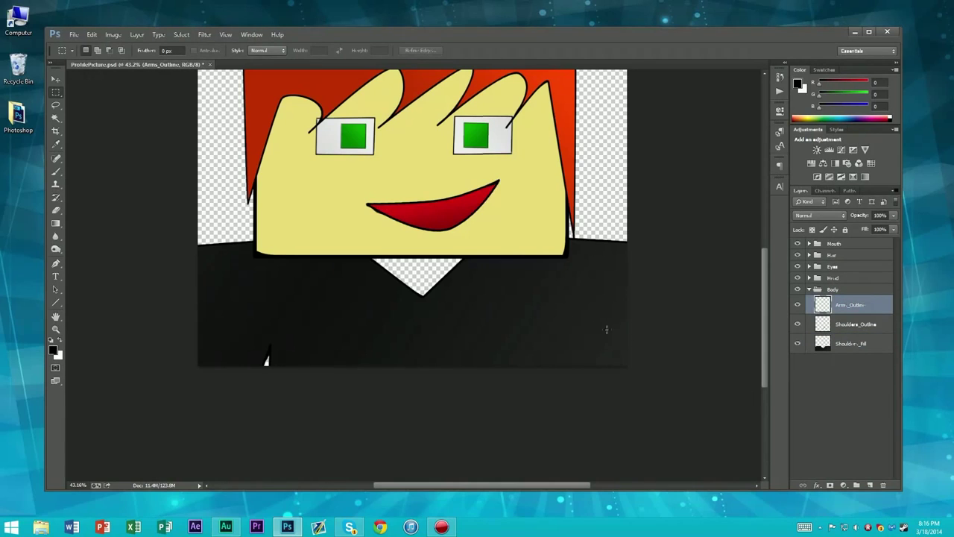
scroll(624, 333, up, 2)
scroll(469, 281, up, 5)
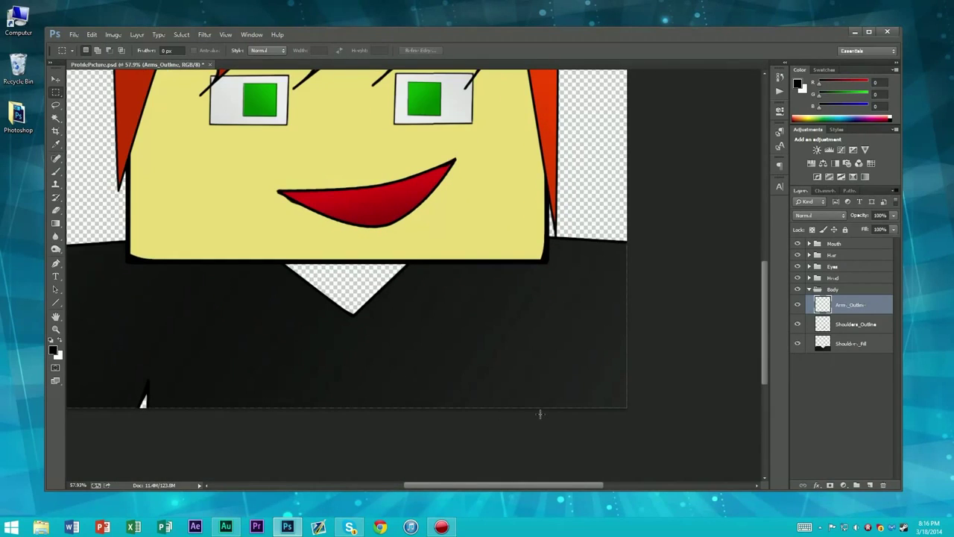
key(p)
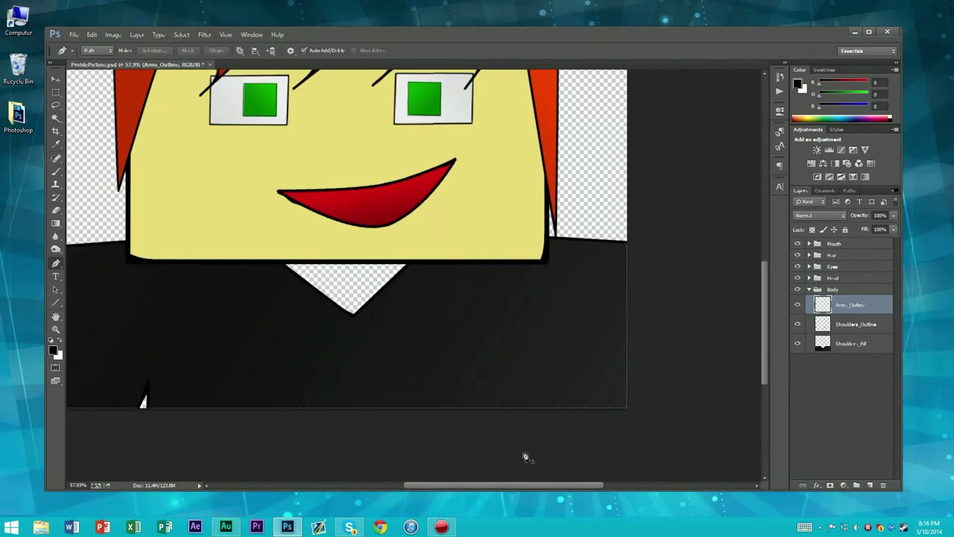
click(519, 384)
click(554, 461)
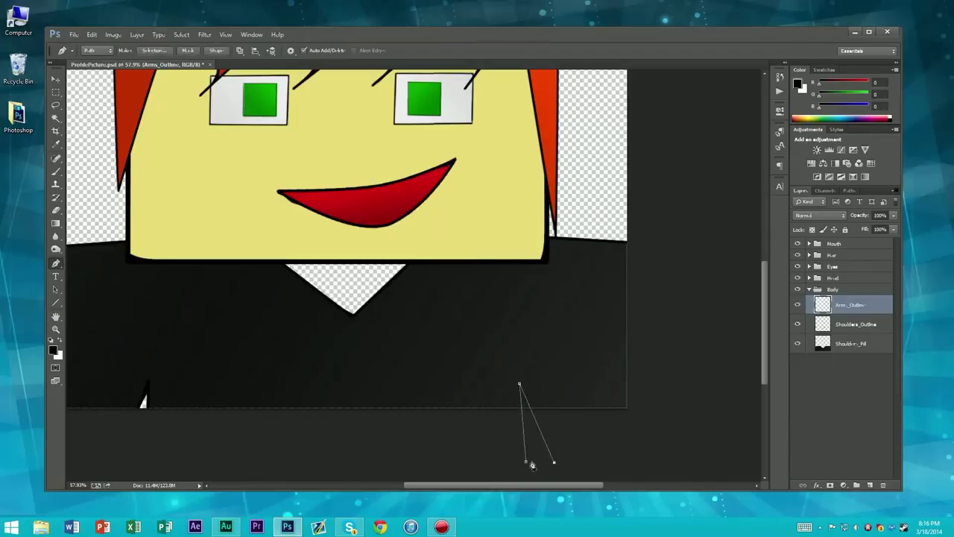
drag(519, 384, 525, 387)
click(526, 461)
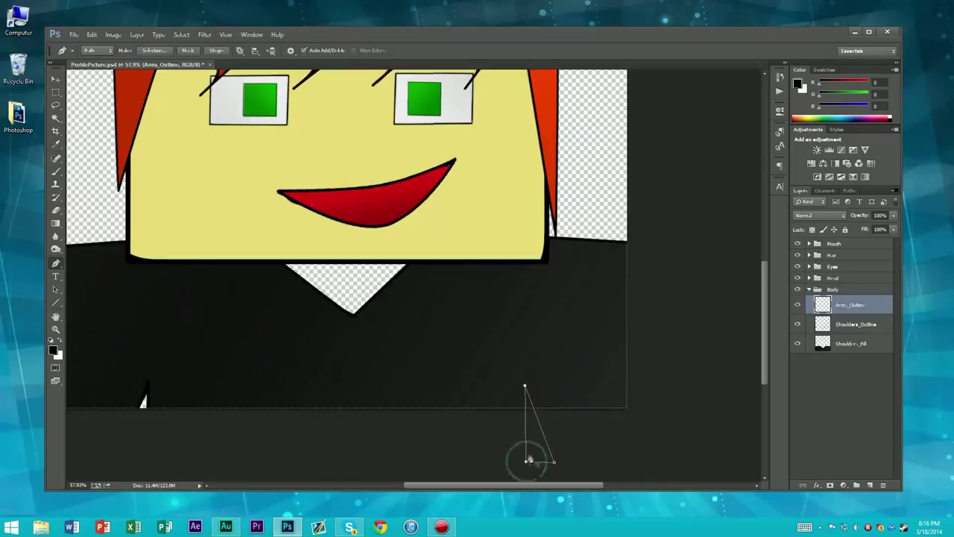
Shift the lower-right triangular path slightly to the right and stroke it in black on Arms_Outline
drag(526, 463, 533, 463)
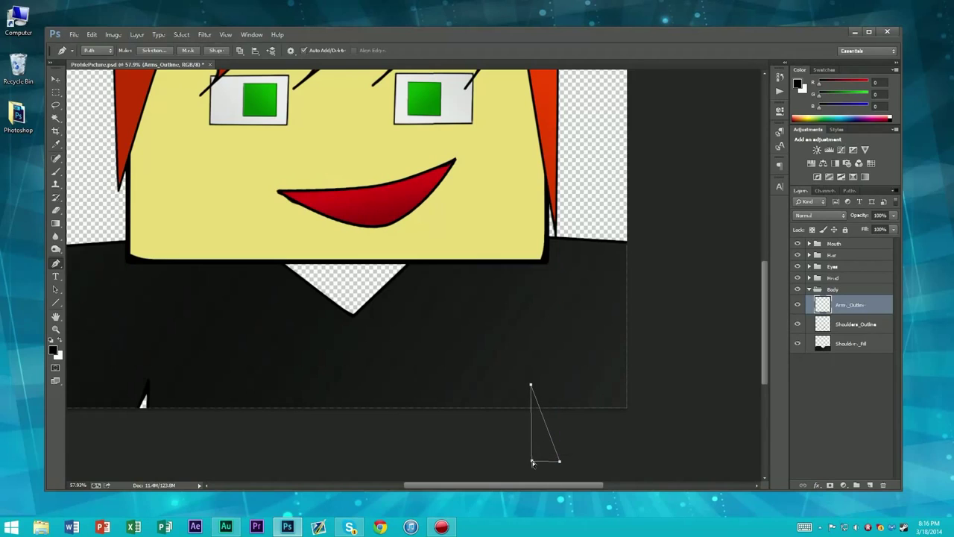
key(shift+F5)
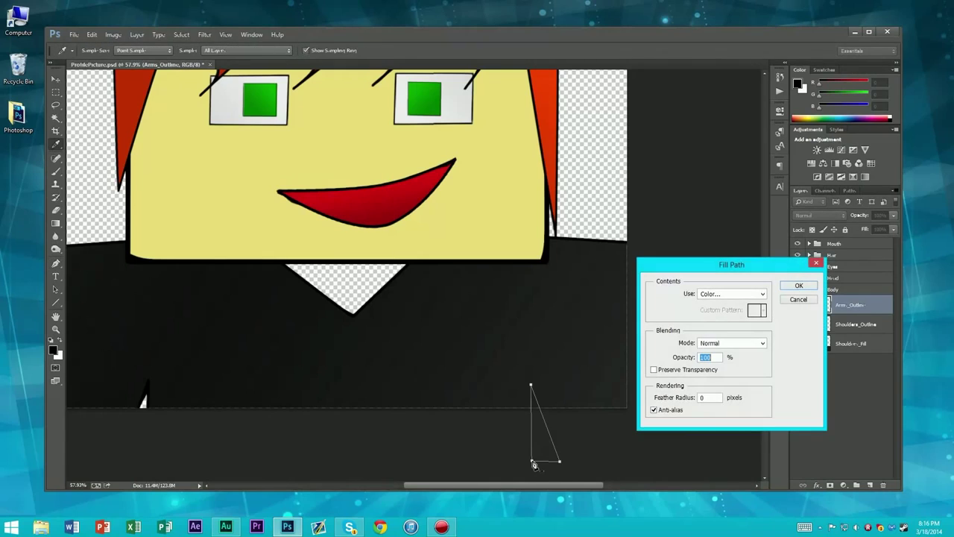
click(798, 300)
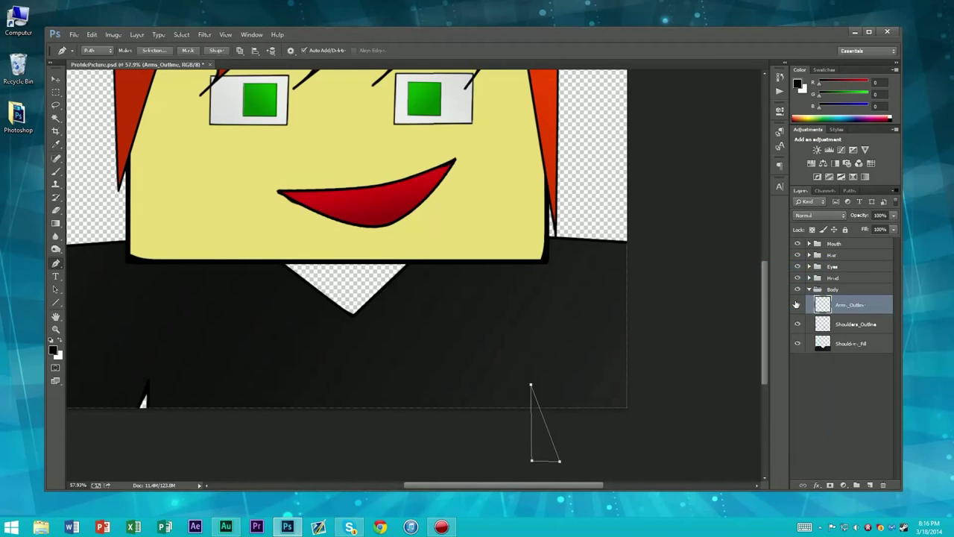
key(Return)
Turn the lower-right triangular work path into a new selection with 0-pixel feather and return to the layer list
click(849, 191)
right_click(847, 206)
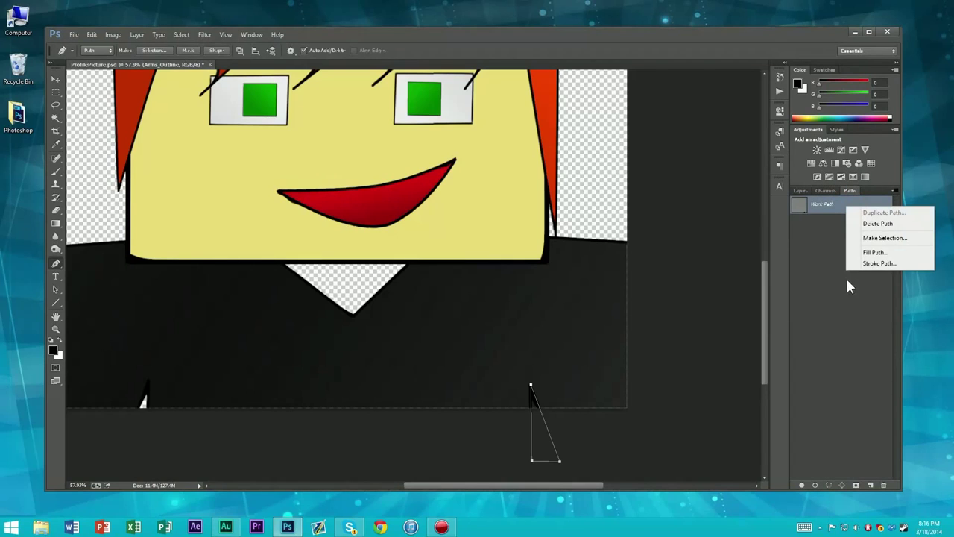
click(884, 237)
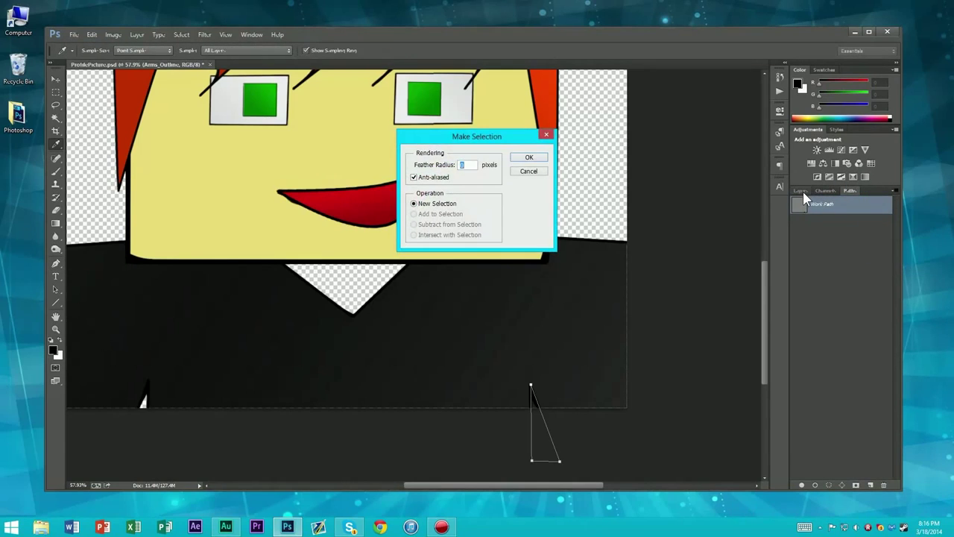
key(Return)
click(803, 191)
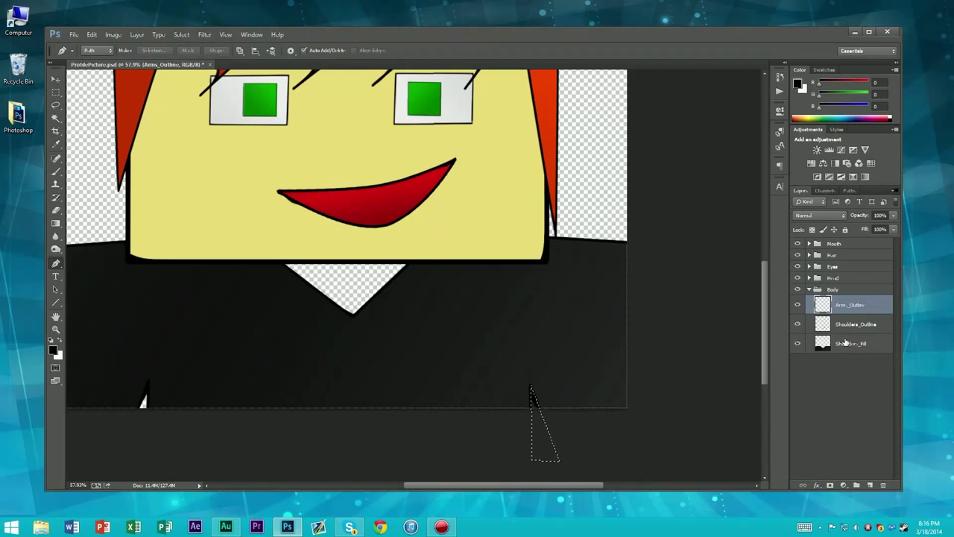
Delete the selected triangle from Shoulders_Fill to open the right arm gap, and deselect
click(843, 341)
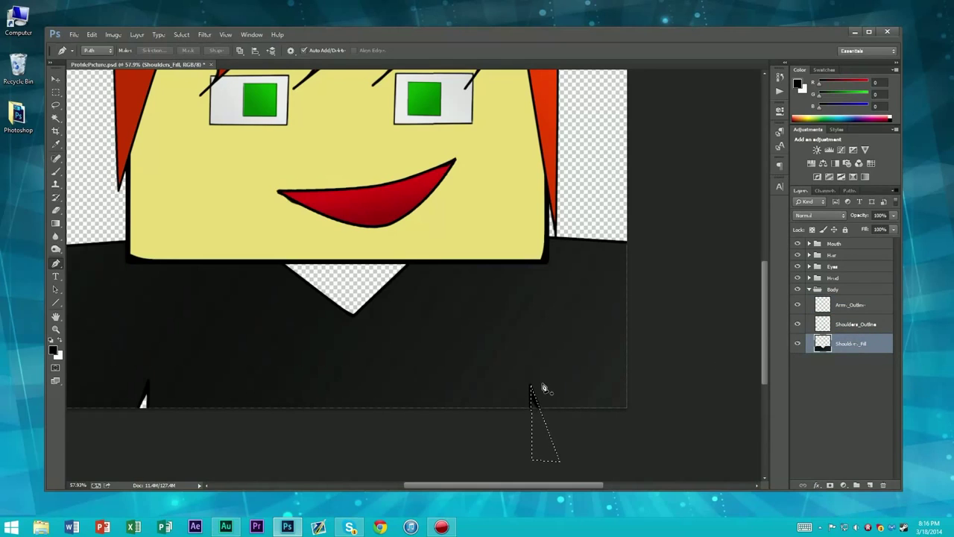
key(b)
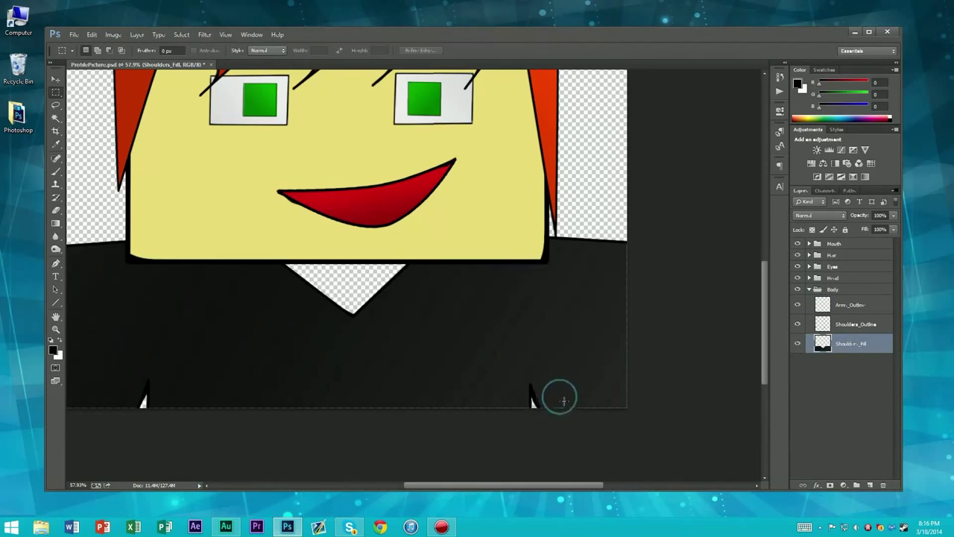
key(m)
key(ctrl+d)
Examine the whole character and the two arm gaps at the shirt's lower edge at different magnifications
scroll(503, 363, down, 3)
scroll(503, 363, down, 4)
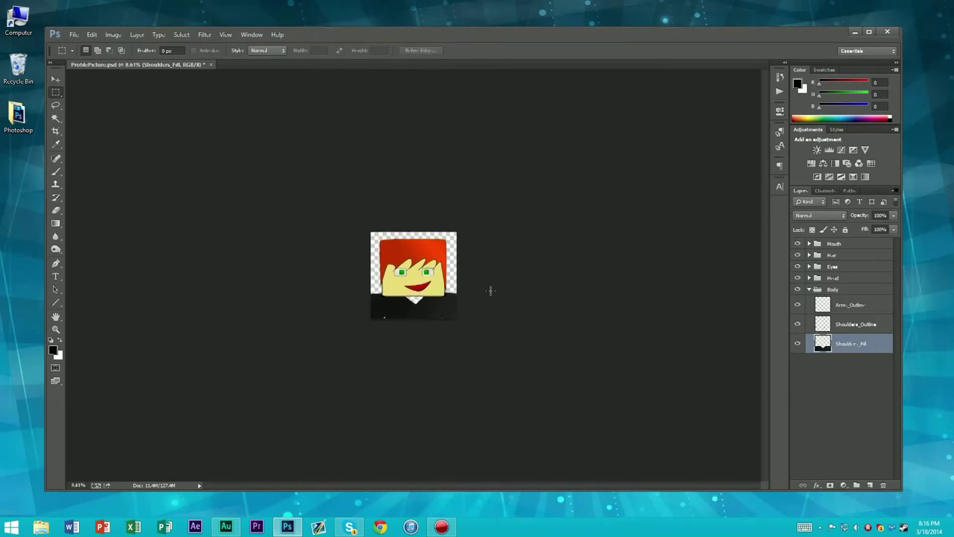
scroll(491, 290, up, 3)
scroll(490, 290, up, 2)
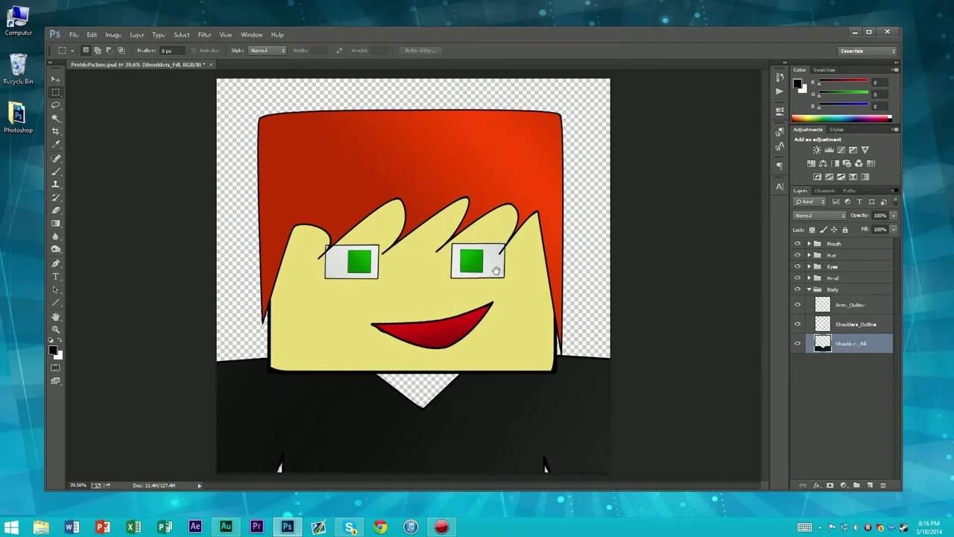
scroll(485, 344, up, 2)
scroll(477, 336, down, 3)
scroll(507, 218, down, 1)
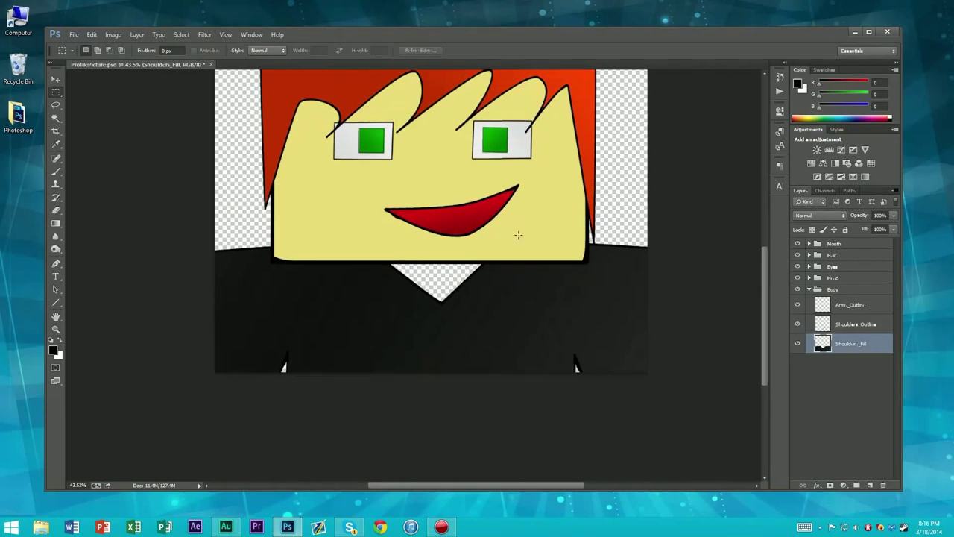
Try raising the whole Body group slightly with Free Transform, and undo the move
click(833, 290)
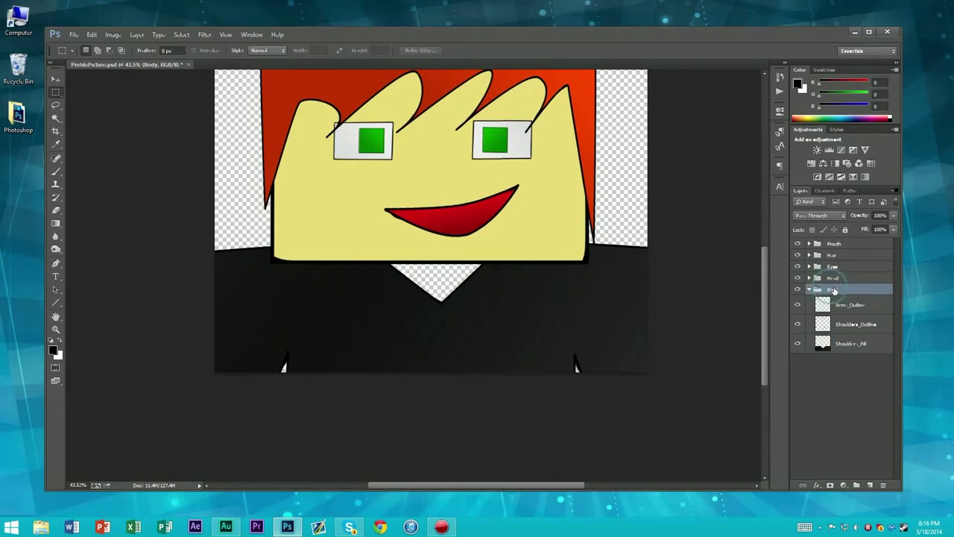
key(ctrl+t)
drag(437, 332, 439, 312)
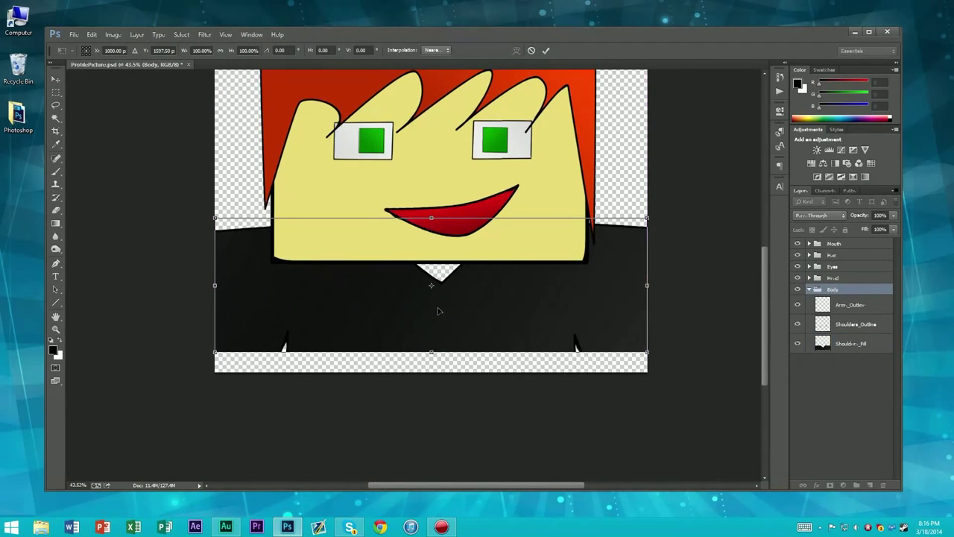
key(Return)
key(ctrl+z)
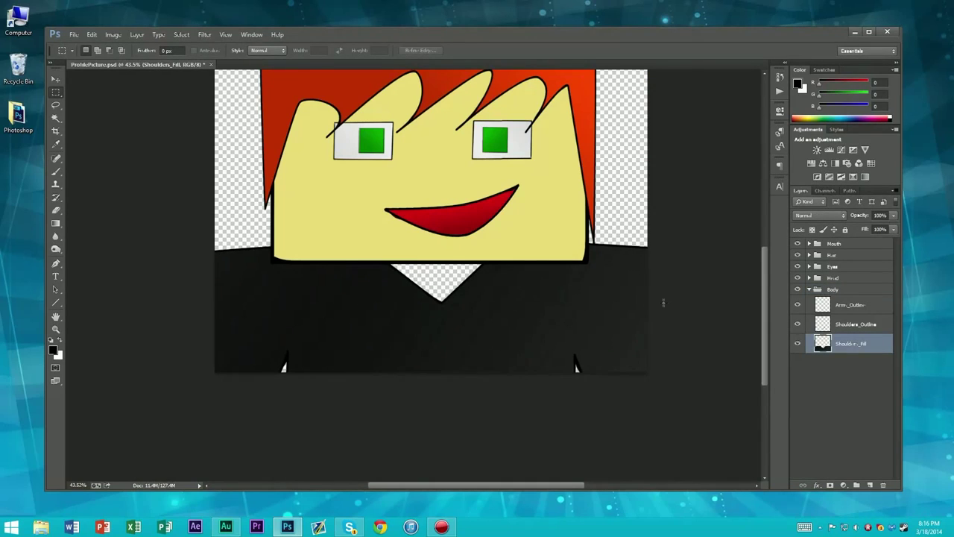
scroll(680, 275, down, 5)
scroll(671, 261, up, 4)
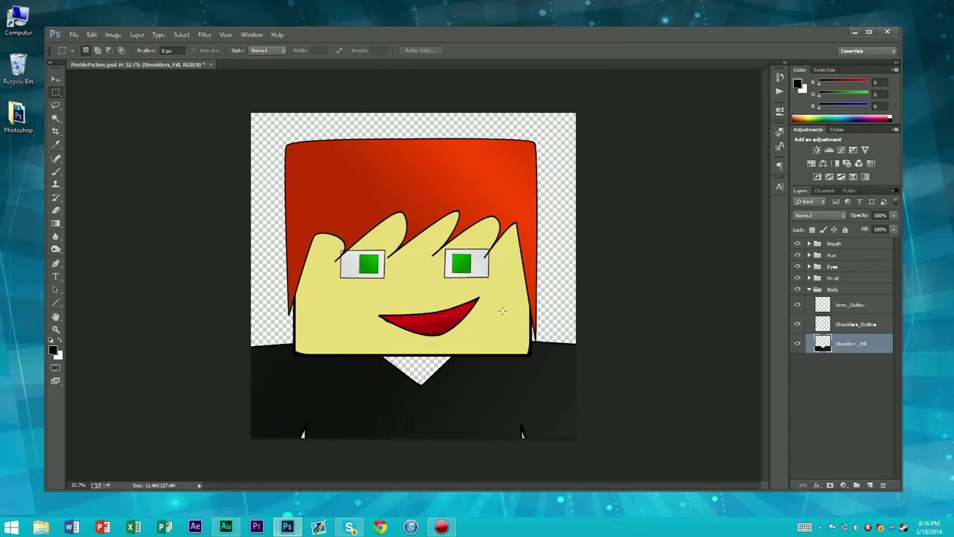
Create a new layer named Chest and place it below Shoulders_Fill inside the Body group
scroll(503, 310, down, 2)
scroll(514, 308, up, 2)
click(842, 325)
click(871, 485)
drag(850, 326, 837, 365)
double_click(836, 365)
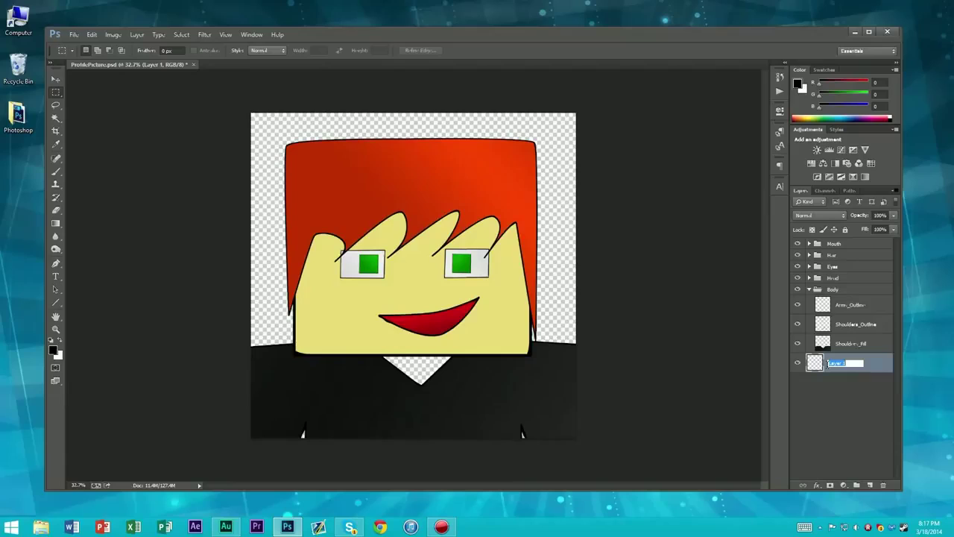
text(Chest)
key(Return)
drag(826, 370, 840, 358)
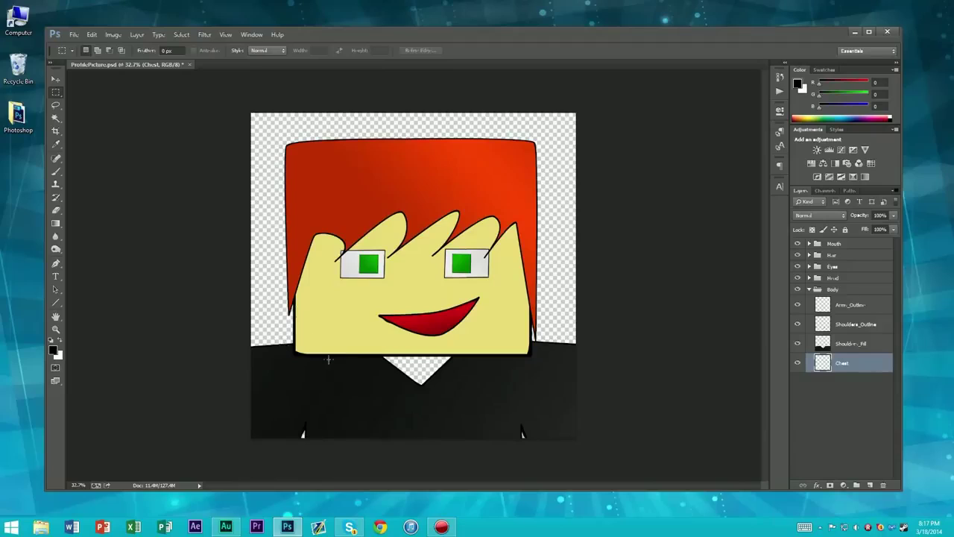
Sample the face's yellow skin colour as the foreground colour for the Brush tool
key(b)
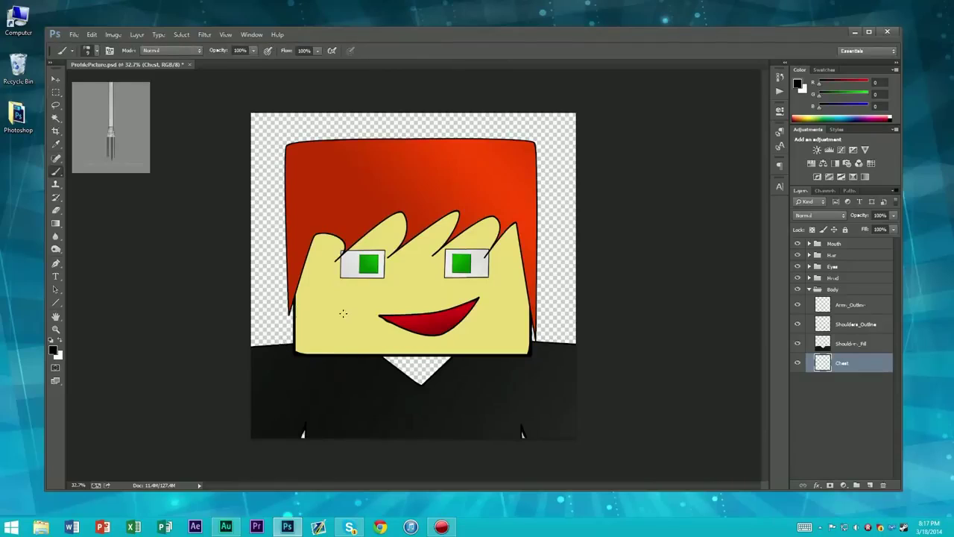
key(i)
click(336, 314)
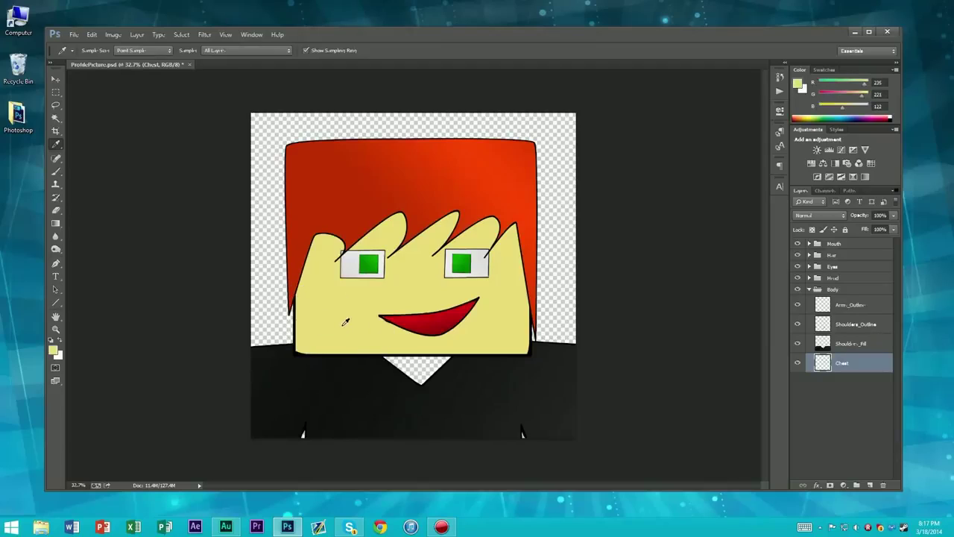
key(b)
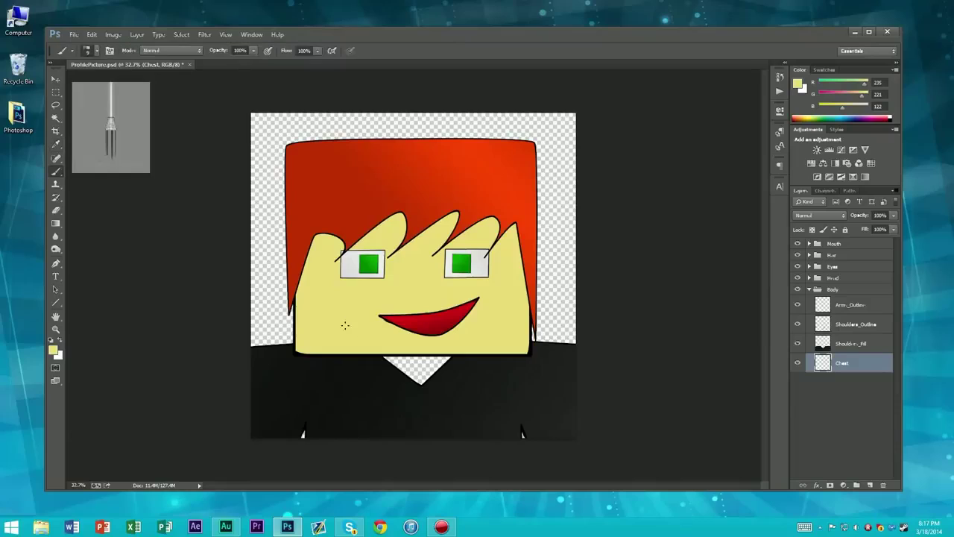
Enlarge the brush to 300 px and paint the V-shaped neck opening with the skin colour on the Chest layer
key(bracketright)
key(bracketright)
key(bracketright)
key(bracketright)
key(bracketright)
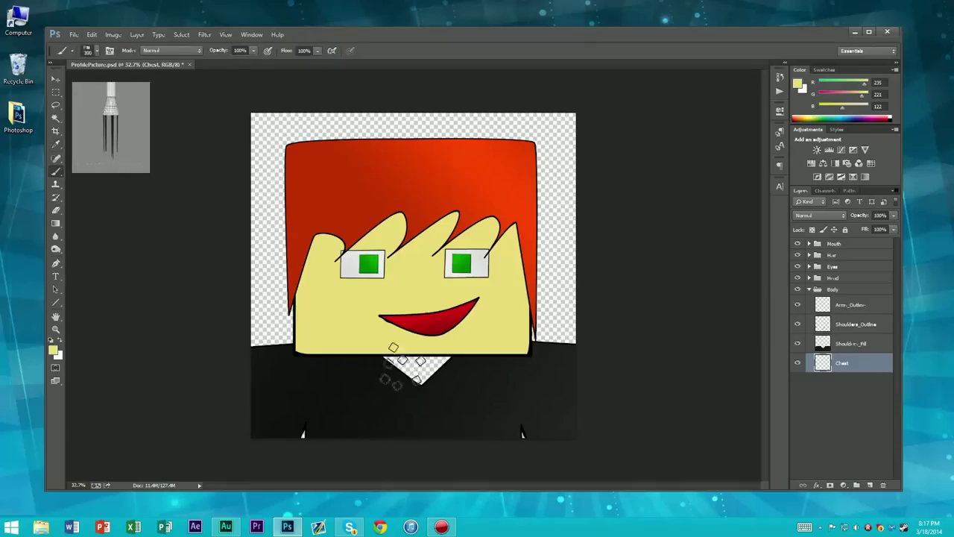
key(bracketright)
key(bracketright)
key(bracketright)
key(bracketright)
key(bracketright)
key(bracketright)
key(bracketright)
key(bracketright)
key(bracketright)
key(bracketright)
key(bracketright)
mouse_move(382, 388)
mouse_down()
mouse_move(406, 358)
mouse_move(419, 360)
mouse_move(396, 392)
mouse_move(428, 397)
mouse_up()
scroll(430, 395, down, 2)
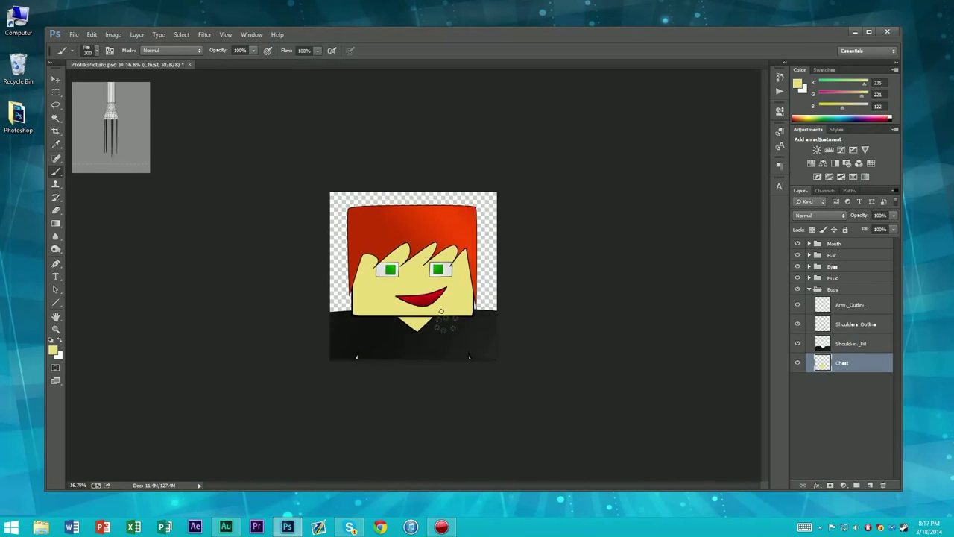
scroll(430, 395, up, 4)
scroll(447, 317, down, 1)
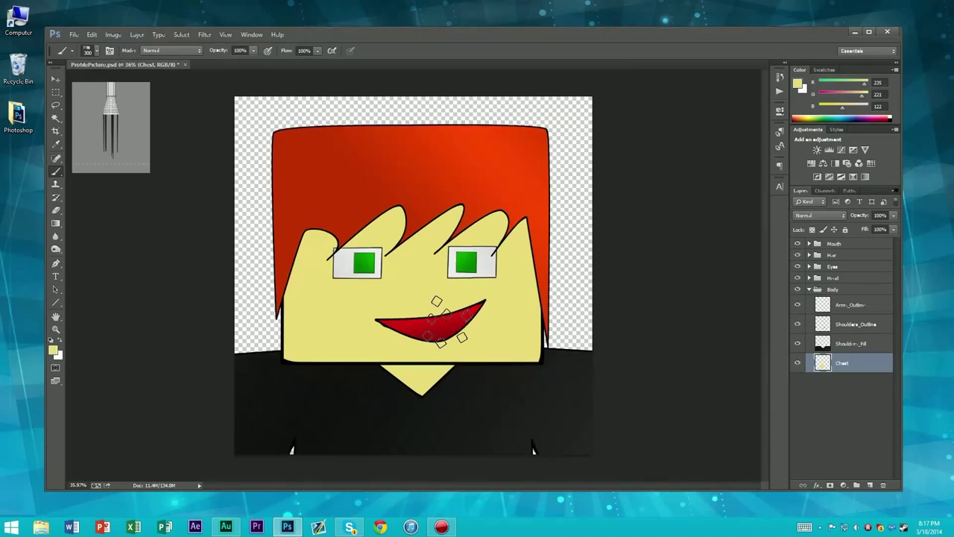
scroll(440, 306, up, 2)
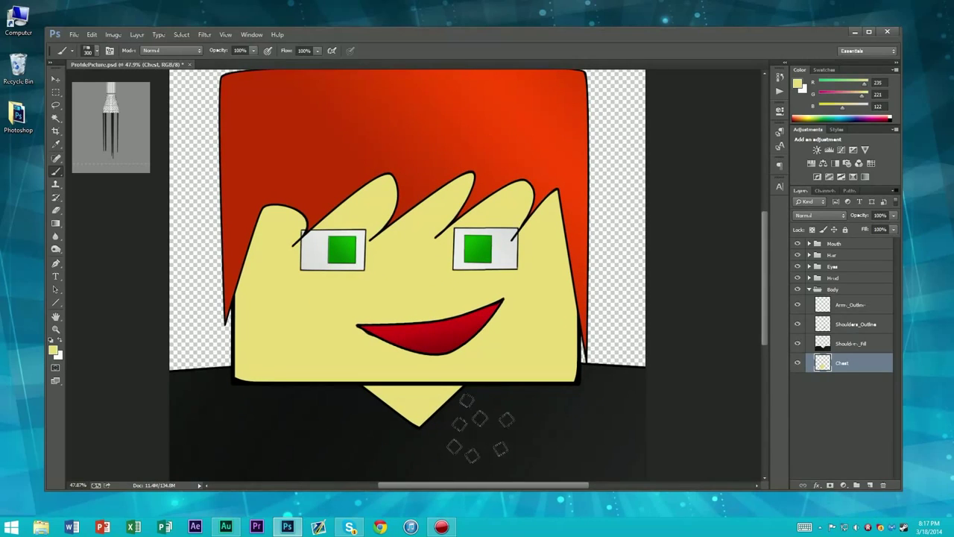
Reduce the brush from its large painting size back to a small tip
key(bracketleft)
key(bracketleft)
key(bracketleft)
key(bracketleft)
key(bracketleft)
key(bracketleft)
key(bracketleft)
key(bracketleft)
key(bracketleft)
key(bracketleft)
key(bracketleft)
key(bracketleft)
key(bracketleft)
key(bracketleft)
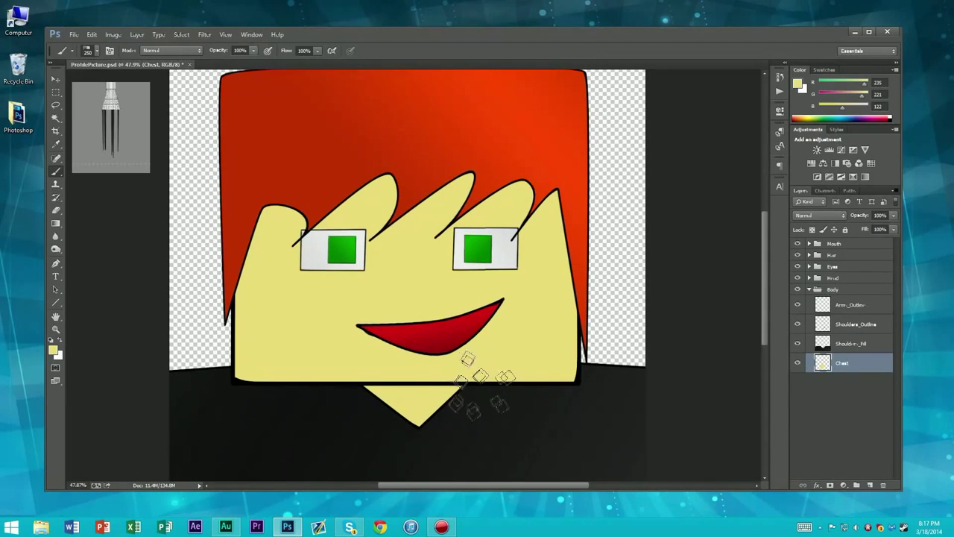
key(bracketleft)
key(bracketleft)
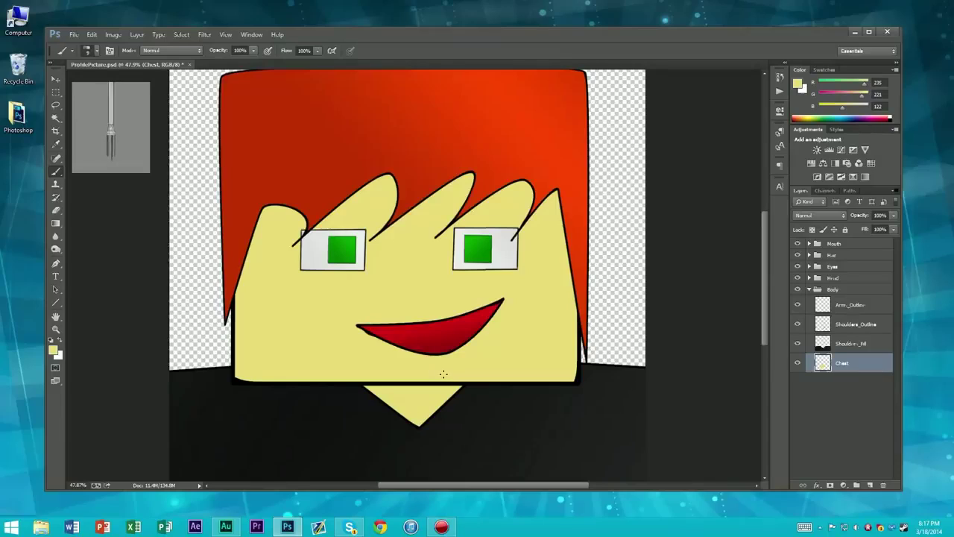
Hide the Mouth, Hair, Head and Eyes groups to inspect the chest paint behind the head
click(798, 243)
click(797, 243)
click(797, 243)
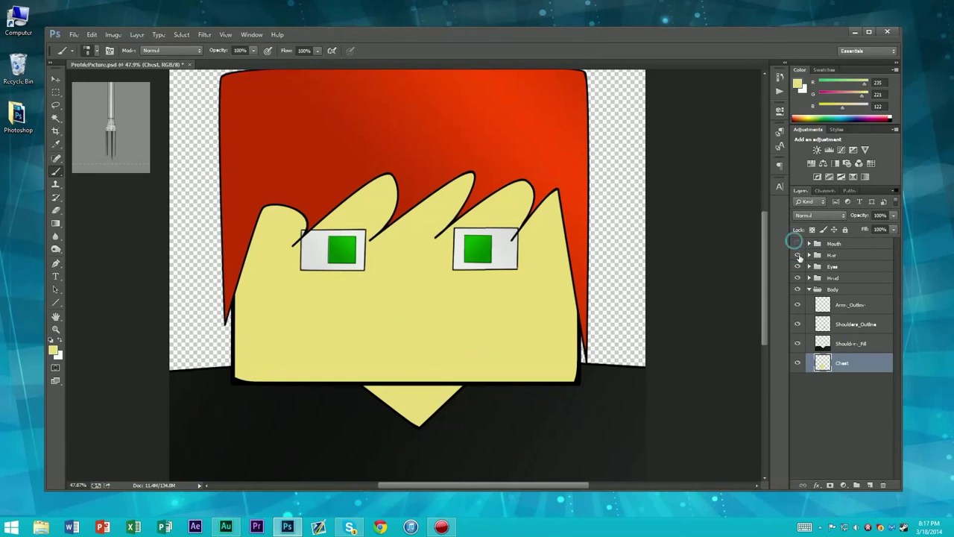
click(797, 254)
click(797, 278)
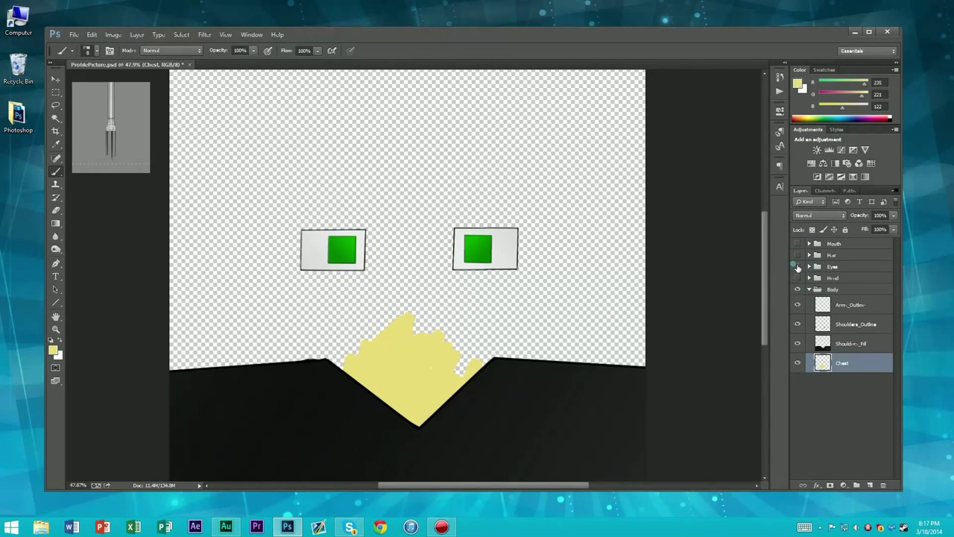
click(798, 266)
Move the Chest layer out of the Body group and hide that group to view the skin-coloured paint alone
click(798, 289)
click(798, 289)
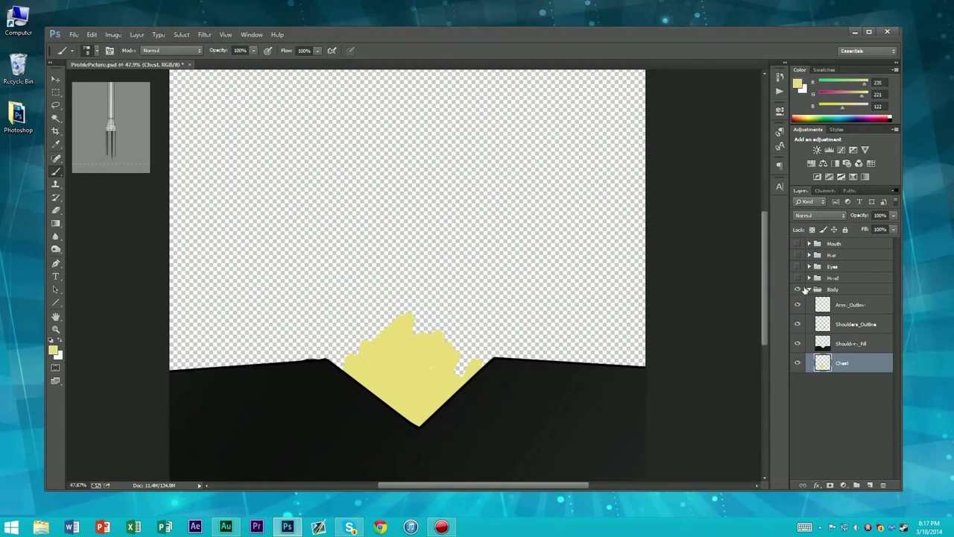
click(799, 290)
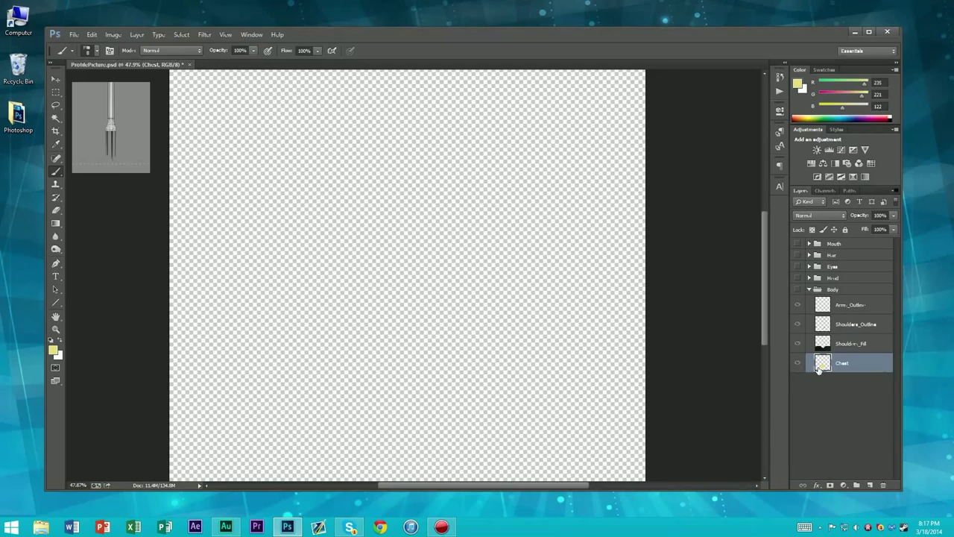
click(797, 290)
drag(827, 365, 835, 384)
click(798, 290)
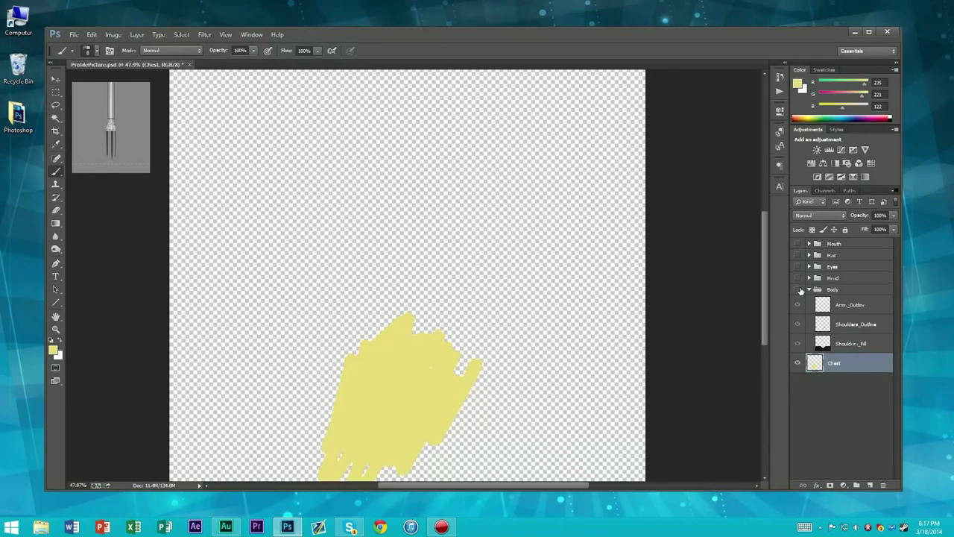
scroll(419, 351, down, 4)
scroll(424, 349, up, 1)
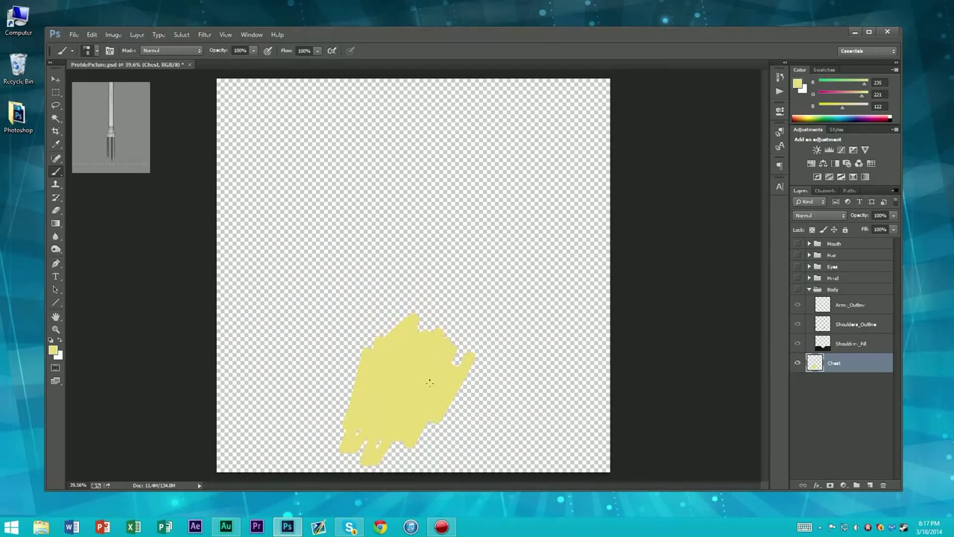
Make the Body, Head, Hair, Eyes and Mouth groups visible again
click(798, 290)
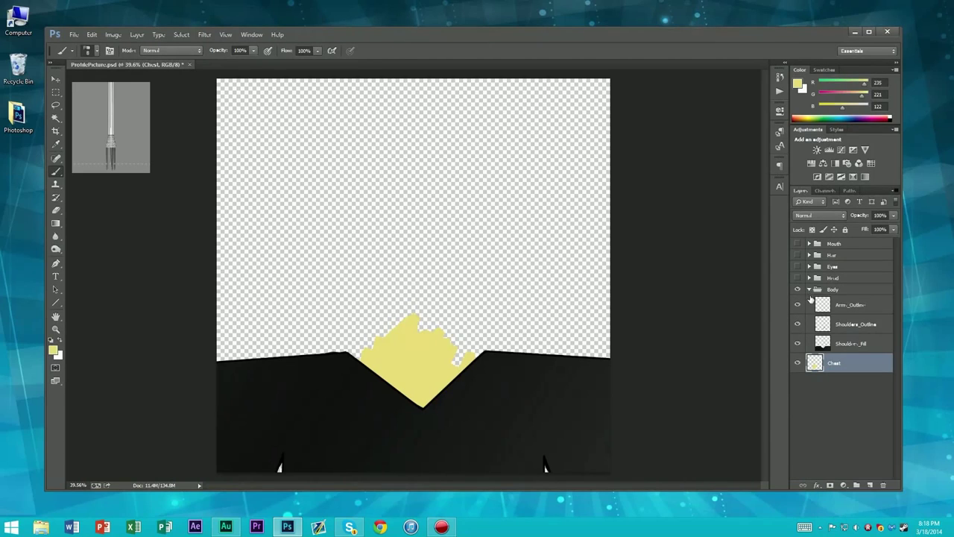
click(797, 278)
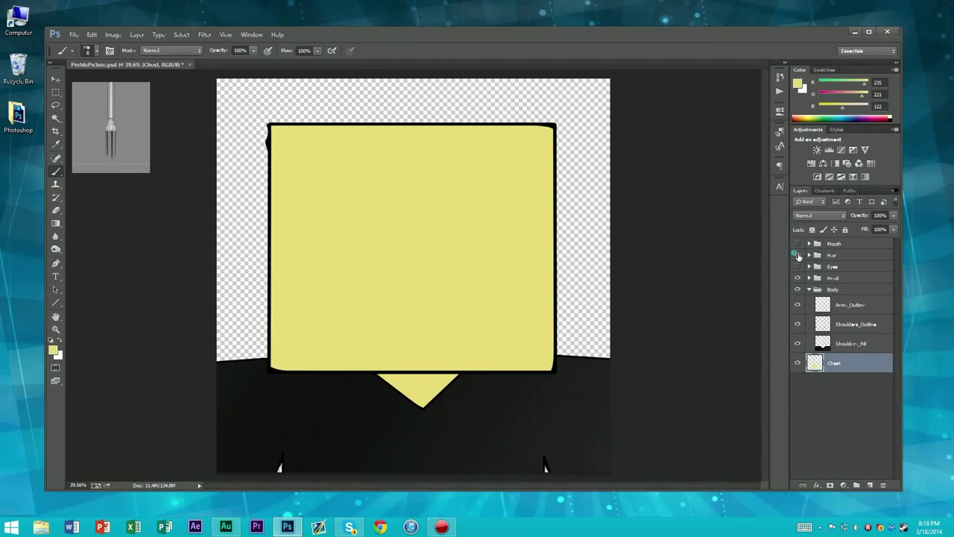
click(797, 255)
click(797, 266)
click(798, 243)
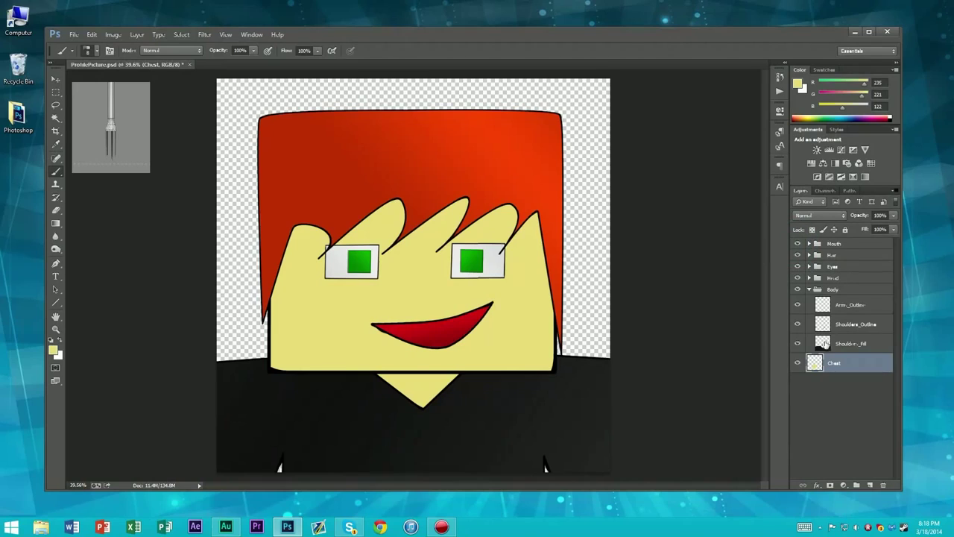
Select the shoulder area from Shoulders_Fill with the Magic Wand and delete the overlapping paint from the Chest layer
click(845, 345)
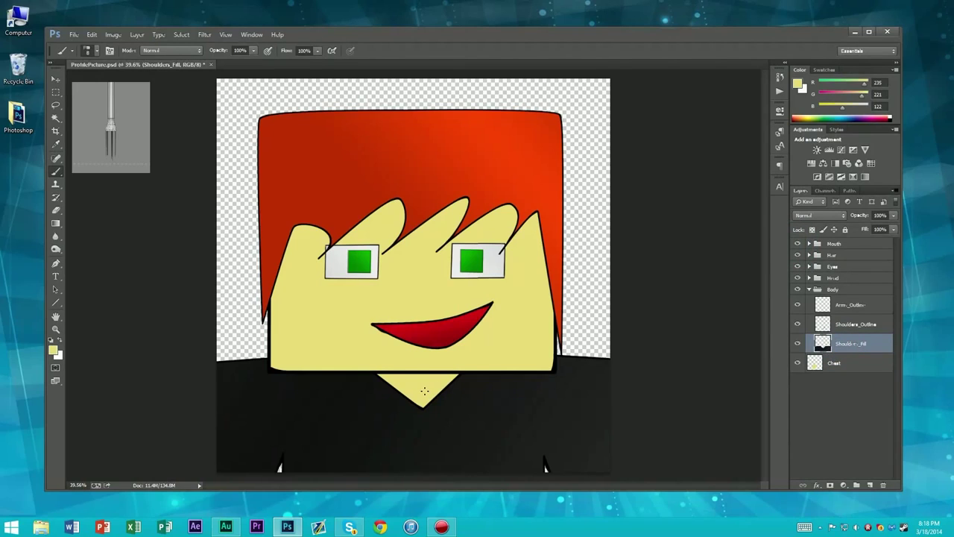
key(w)
click(418, 388)
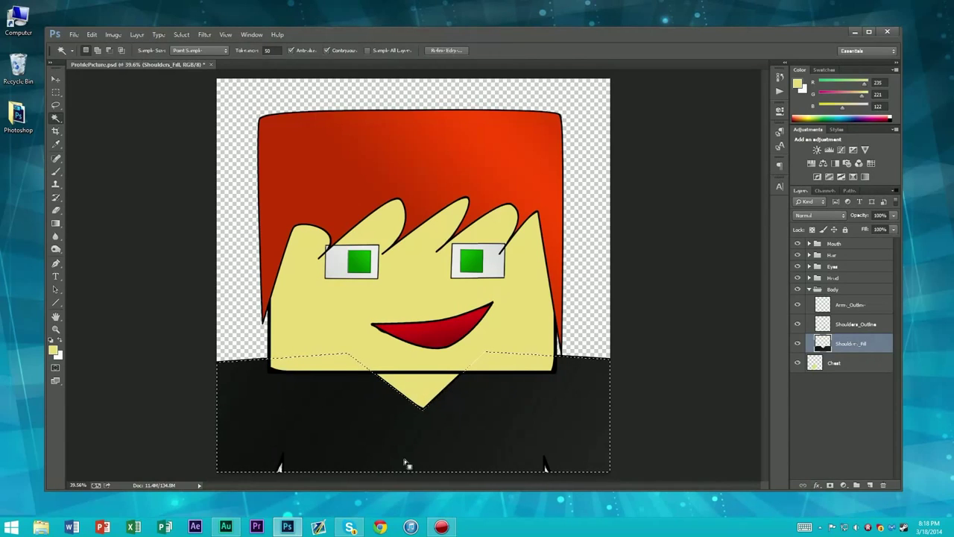
click(833, 363)
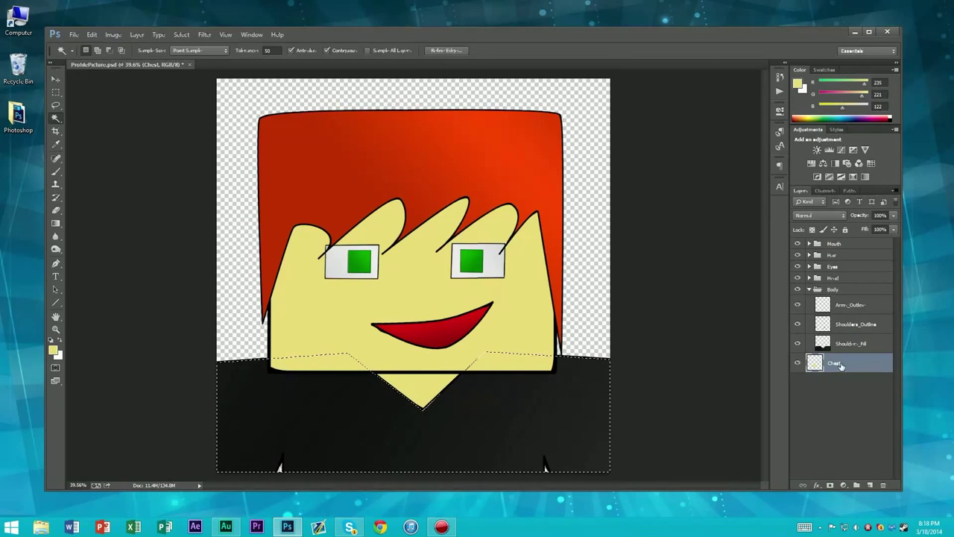
Hide the Mouth, Hair, Eyes and Head groups and all layers inside Body, isolating Chest for the Eraser
key(e)
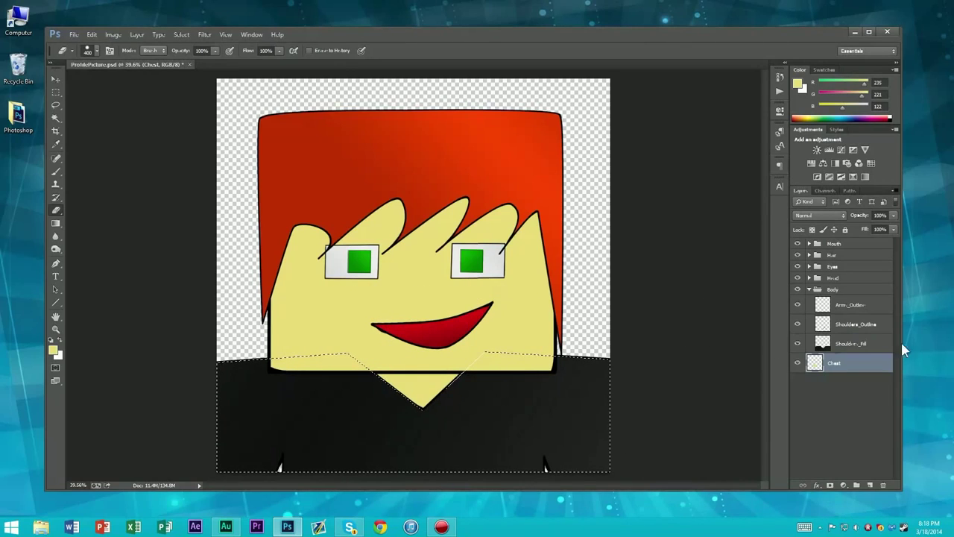
drag(797, 244, 798, 312)
click(797, 289)
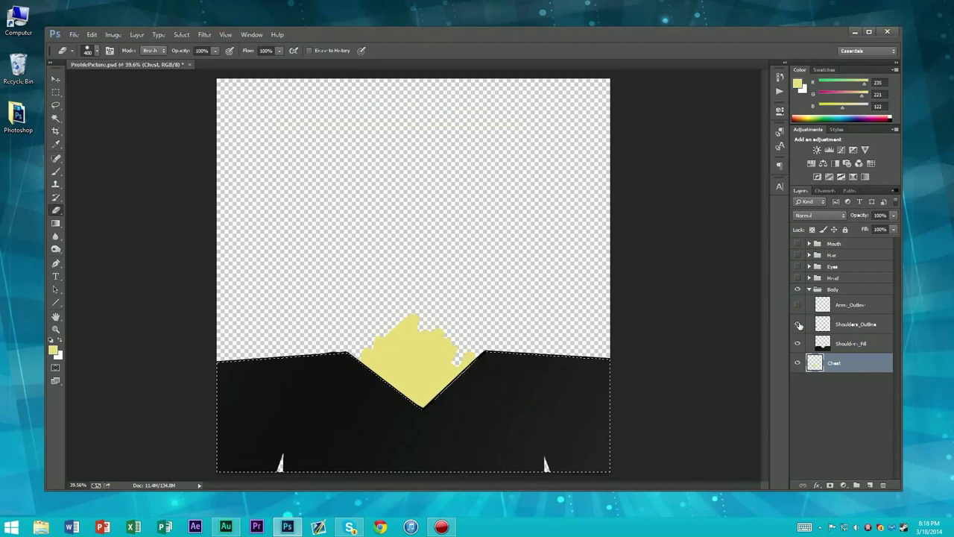
click(798, 343)
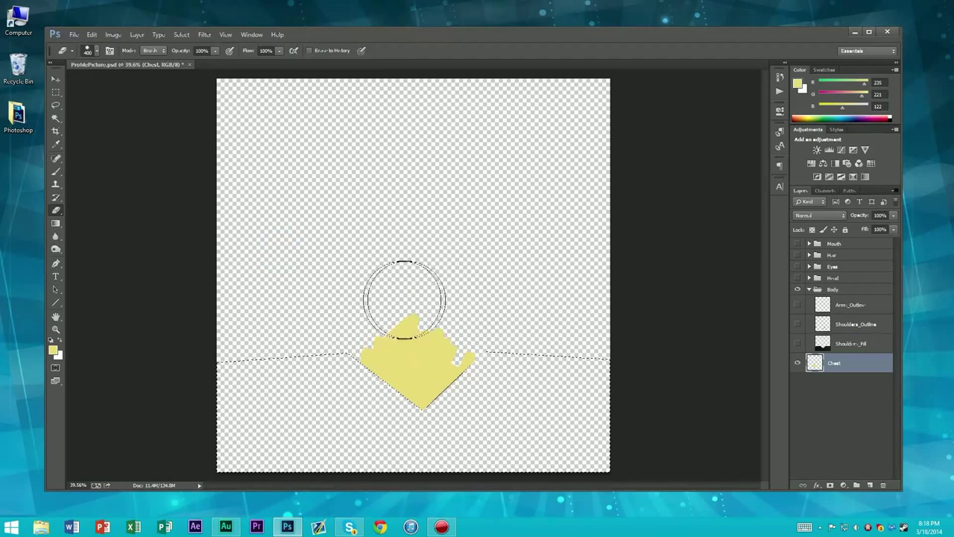
Deselect, and erase the ragged upper part of the Chest paint with a 400 px eraser, leaving a roughly flat-topped triangle
key(m)
click(453, 314)
key(e)
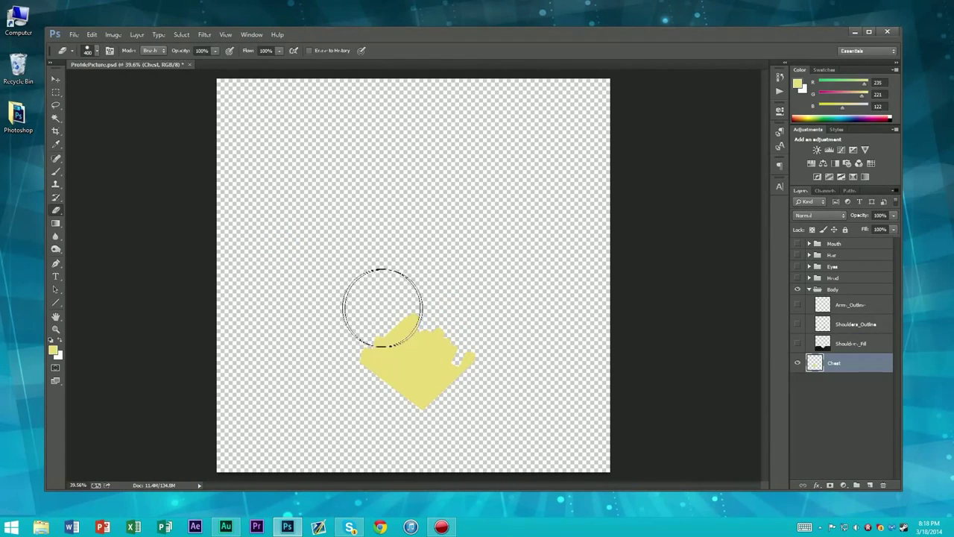
drag(340, 315, 588, 316)
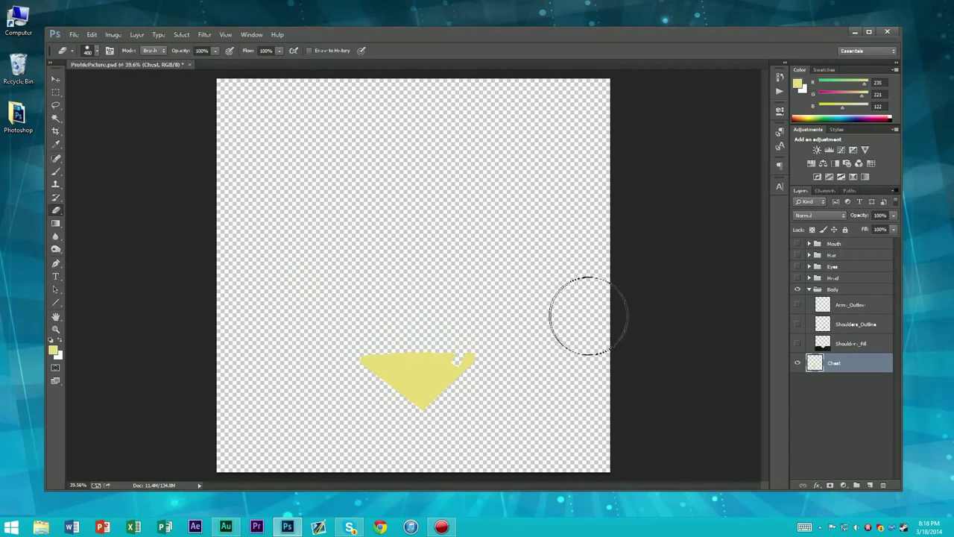
drag(476, 324, 330, 315)
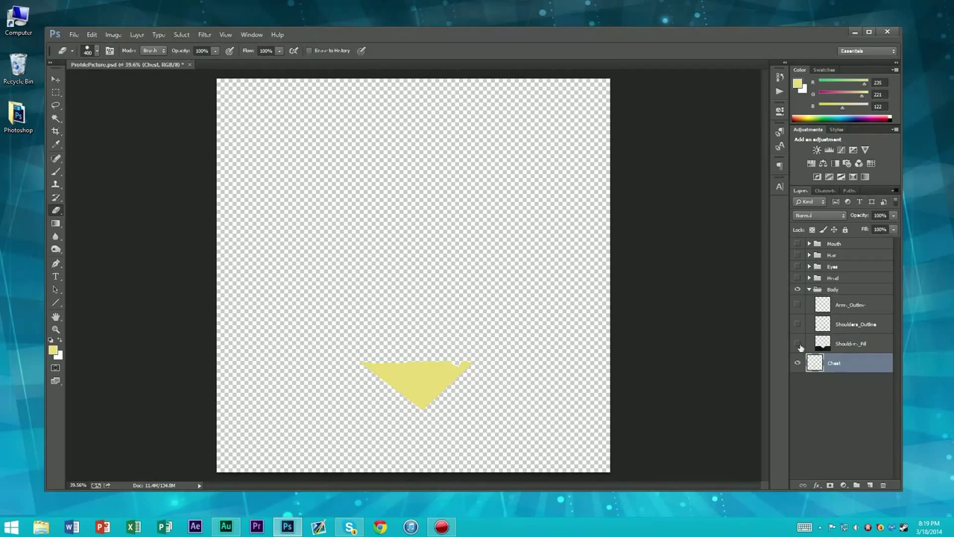
Show the arm and shoulder layers and the Head, Hair, Mouth and Eyes groups again
click(797, 310)
click(797, 324)
click(797, 343)
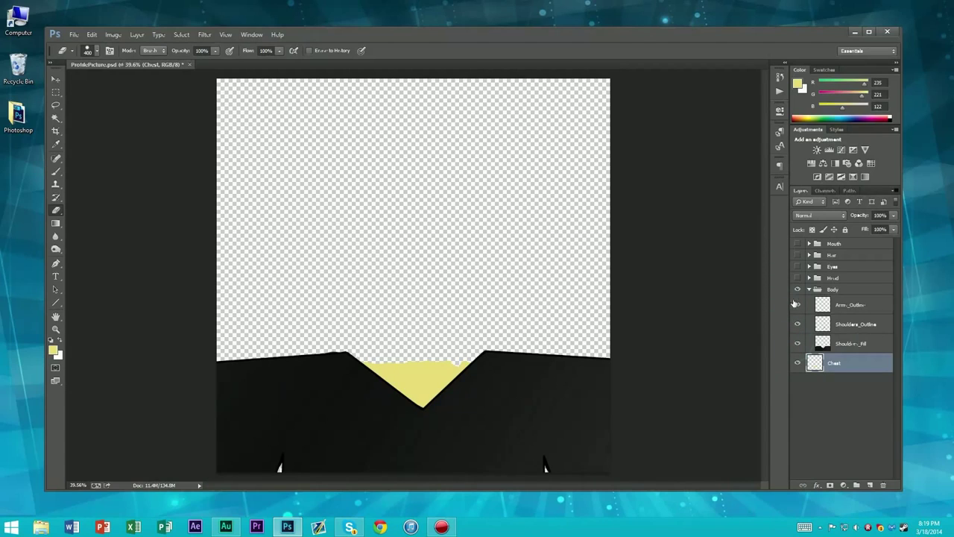
click(796, 277)
click(797, 255)
click(796, 243)
click(797, 266)
Examine the whole character and the filled neckline at different magnifications
scroll(345, 462, down, 5)
scroll(304, 417, up, 3)
key(m)
scroll(357, 357, up, 2)
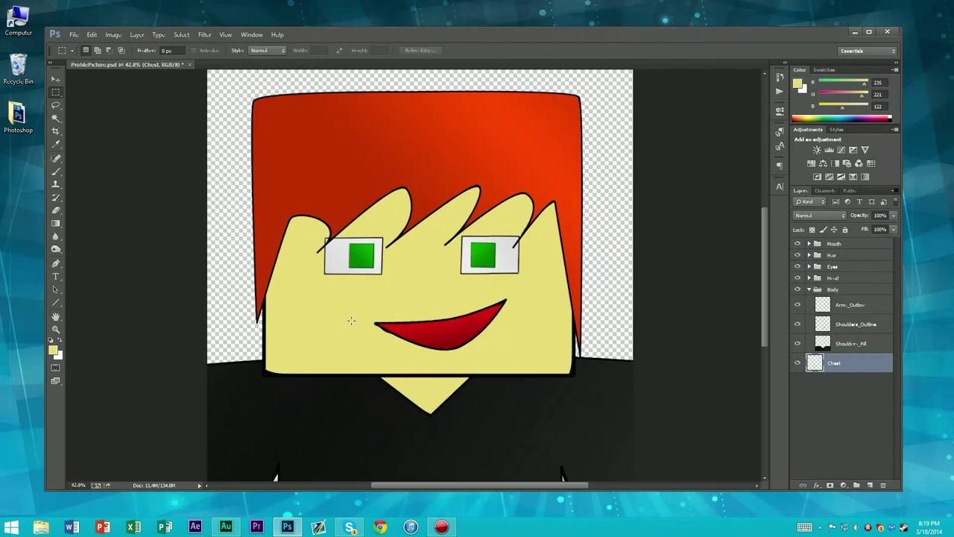
scroll(350, 320, down, 3)
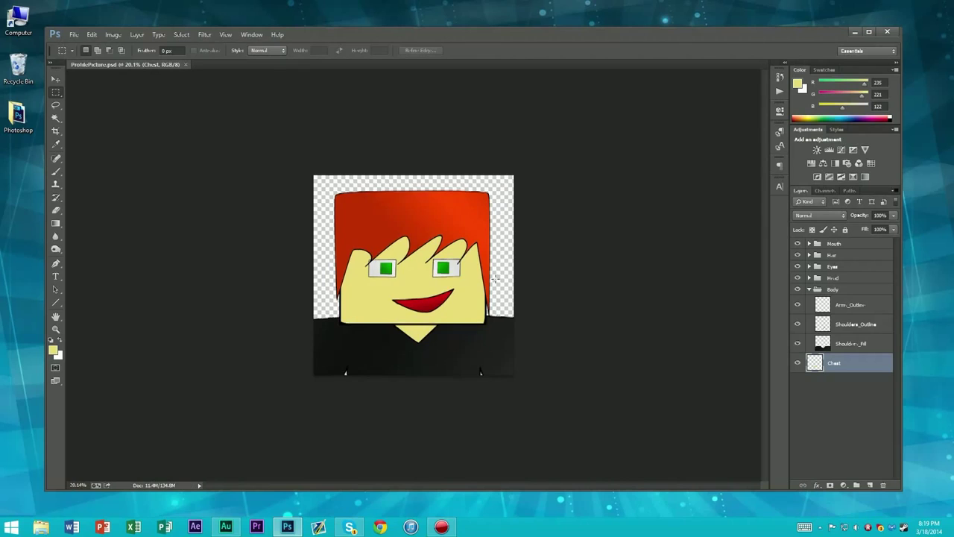
scroll(414, 276, up, 2)
scroll(496, 276, up, 2)
scroll(384, 237, down, 3)
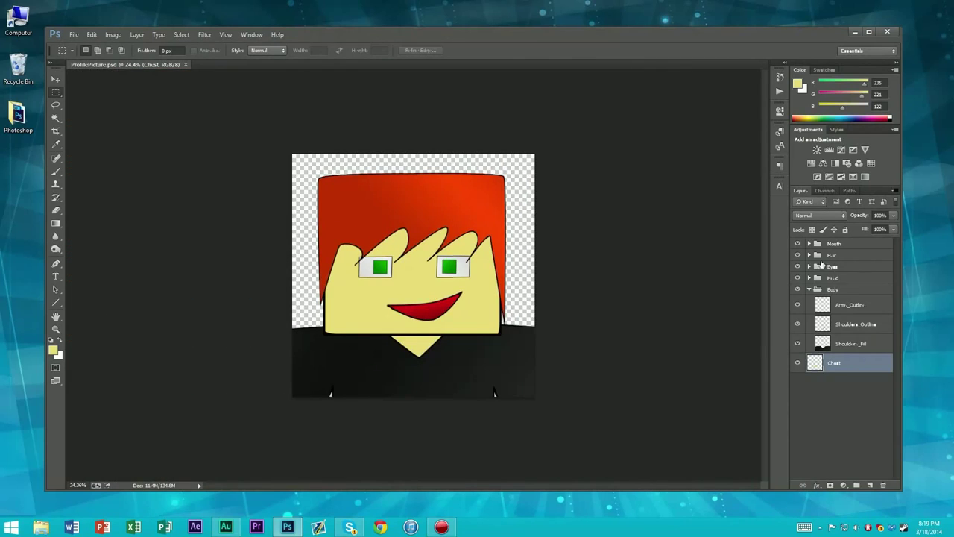
Move the Chest layer back into the Body group below Shoulders_Fill, deselect all layers and collapse the group
drag(820, 365, 835, 351)
click(843, 385)
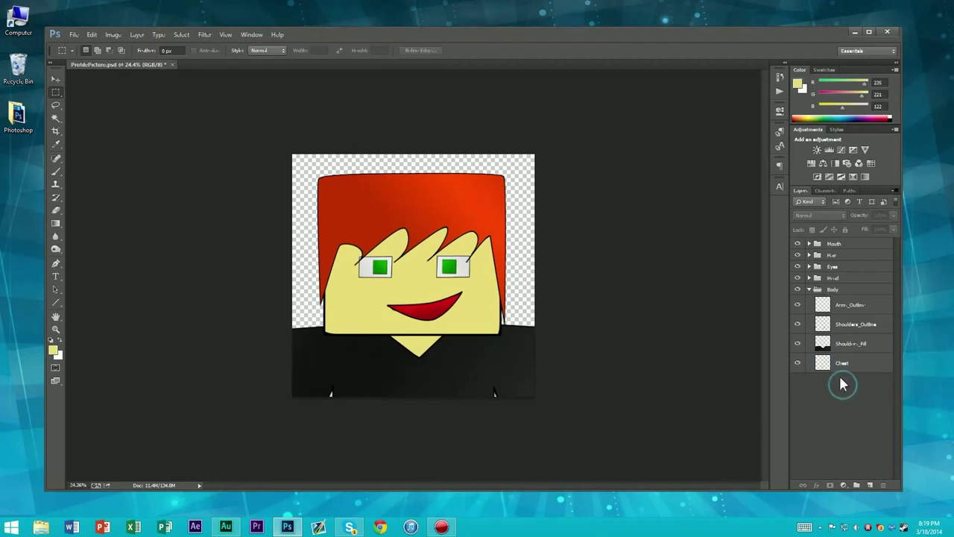
click(810, 290)
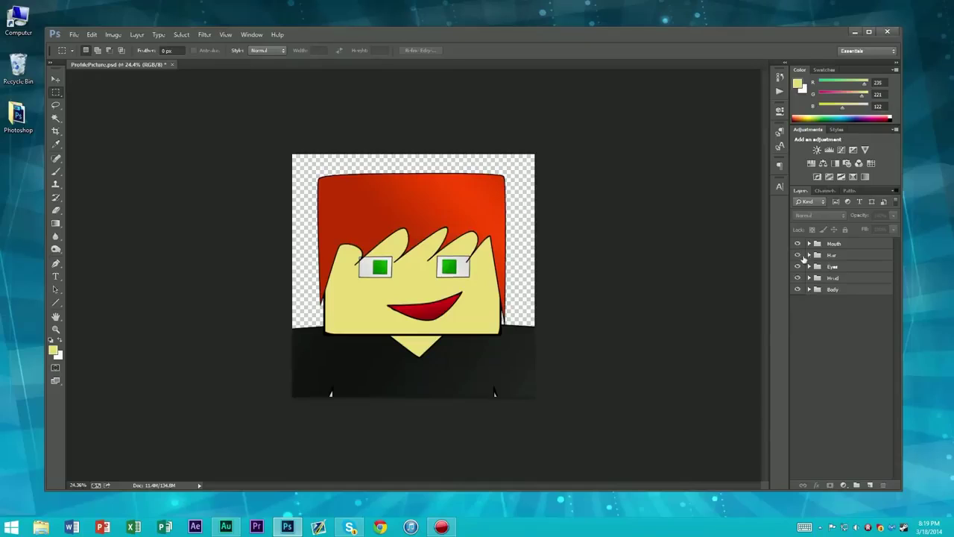
Expand the Hair group and add a new layer named Hair_HL above Hair_Outline
click(810, 254)
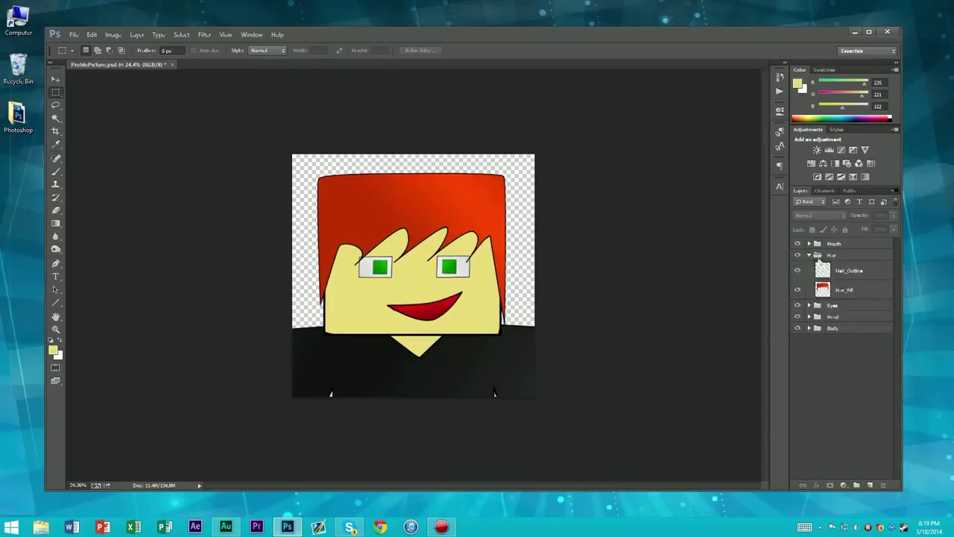
click(850, 271)
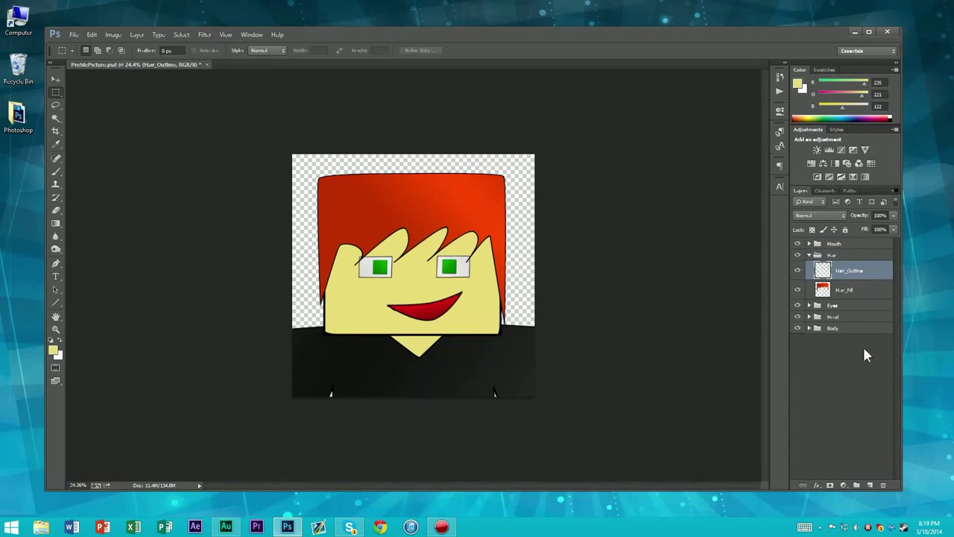
click(869, 485)
double_click(847, 271)
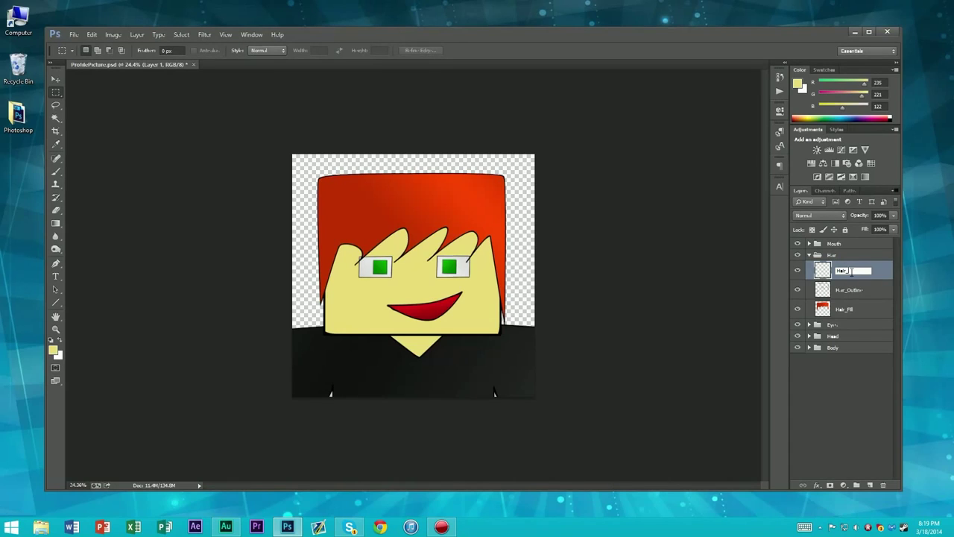
text(Hair_HL)
key(Return)
Set up the Airbrush Soft Round 50% flow brush at 900 px with white as the foreground colour
scroll(571, 280, up, 2)
key(b)
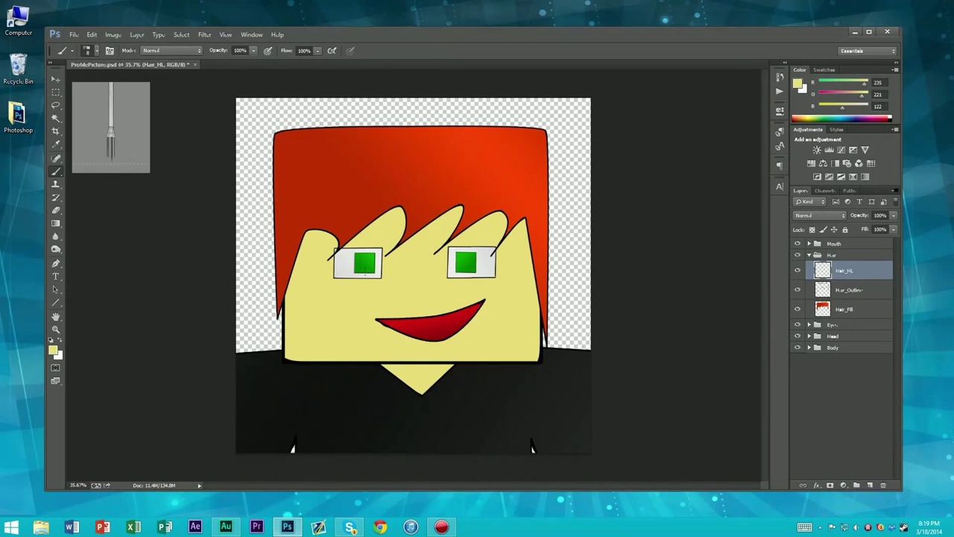
click(70, 49)
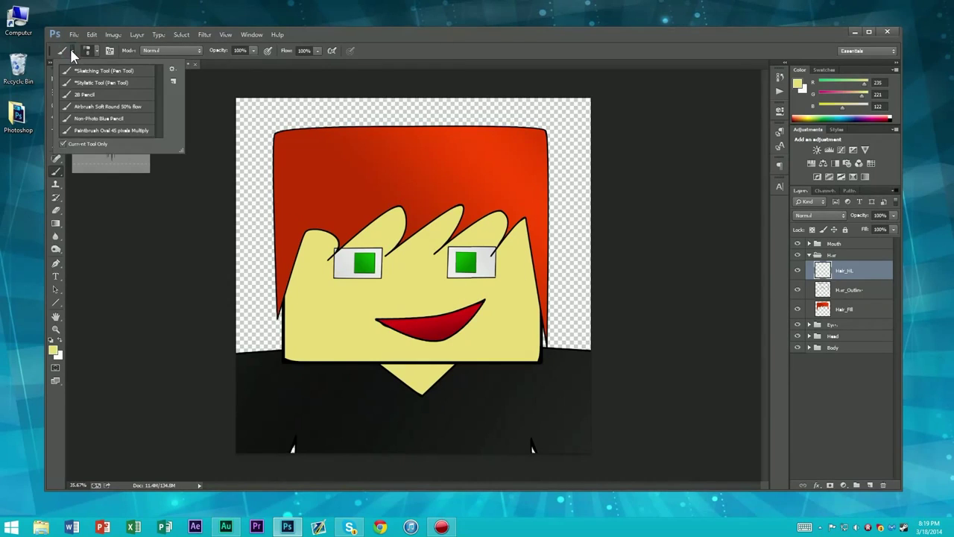
double_click(102, 109)
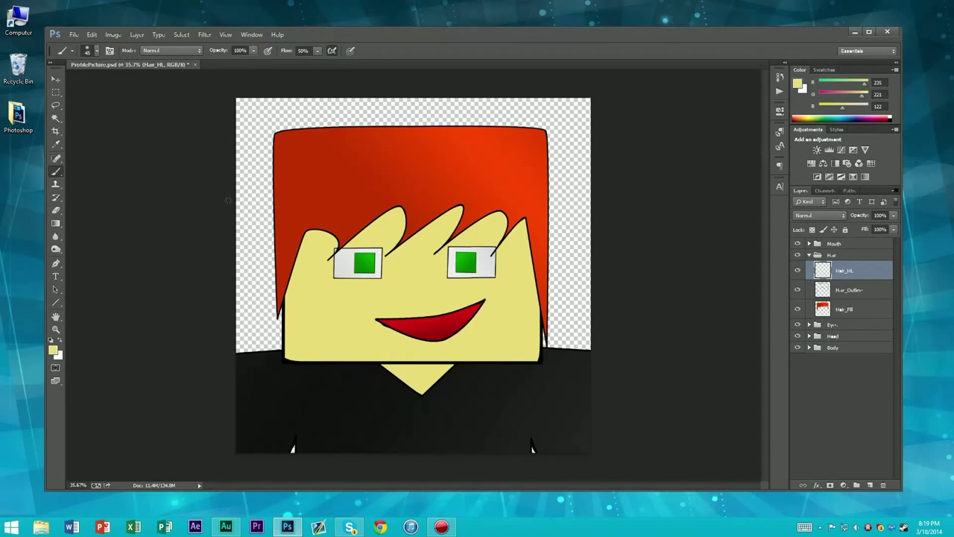
key(bracketright)
key(bracketright)
key(bracketright)
key(bracketright)
key(bracketright)
key(bracketright)
key(bracketright)
key(bracketright)
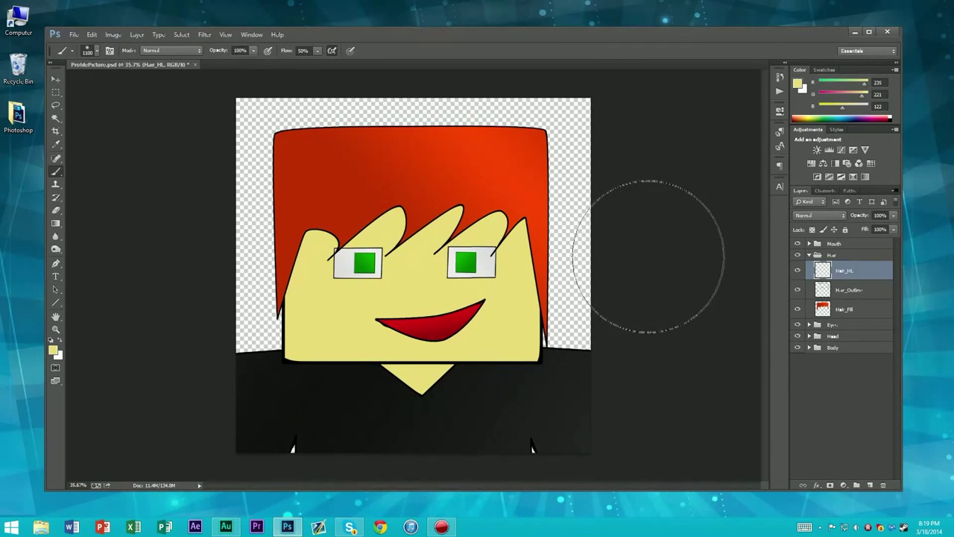
key(bracketleft)
key(bracketleft)
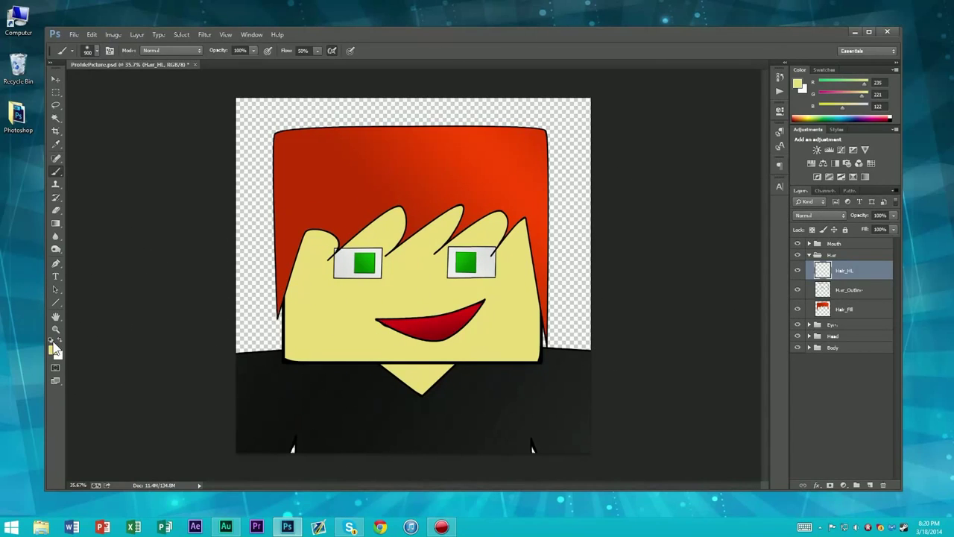
click(51, 340)
click(60, 340)
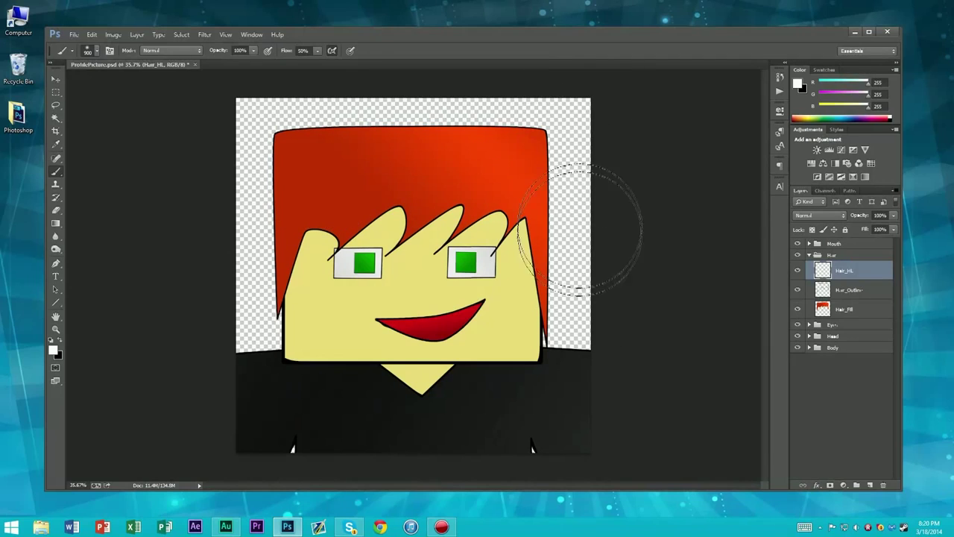
mouse_move(243, 277)
mouse_down()
mouse_move(252, 185)
mouse_move(383, 147)
mouse_move(633, 132)
mouse_up()
key(ctrl+z)
drag(234, 202, 678, 104)
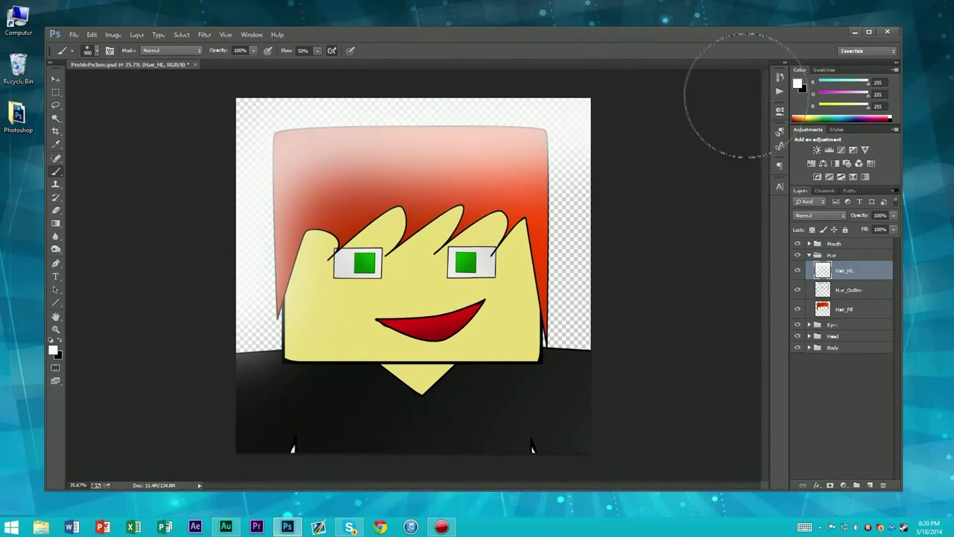
key(ctrl+z)
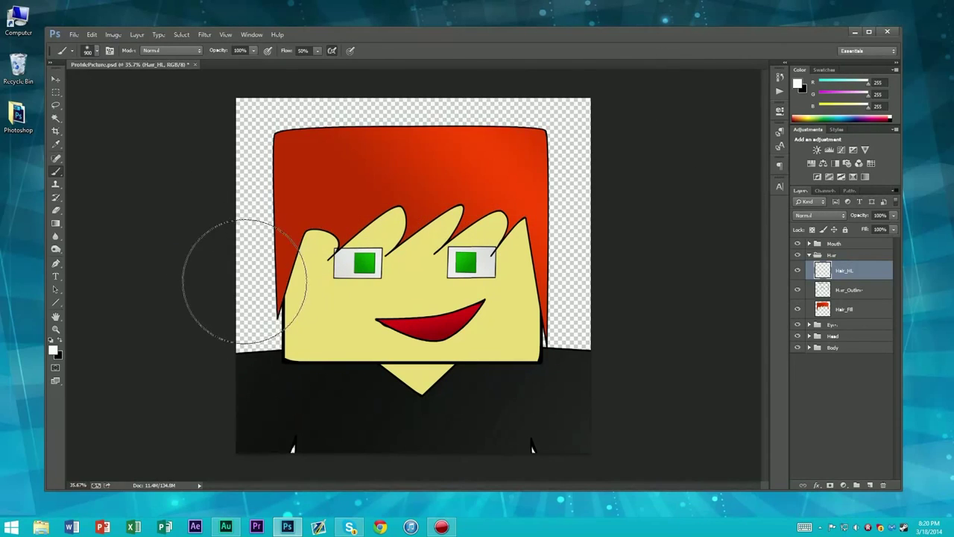
Paint a soft white highlight over the hair's left side and along its top edge on the Hair_HL layer
mouse_move(223, 234)
mouse_down()
mouse_move(341, 107)
mouse_move(708, 92)
mouse_up()
mouse_move(288, 181)
mouse_down()
mouse_move(267, 85)
mouse_move(661, 96)
mouse_up()
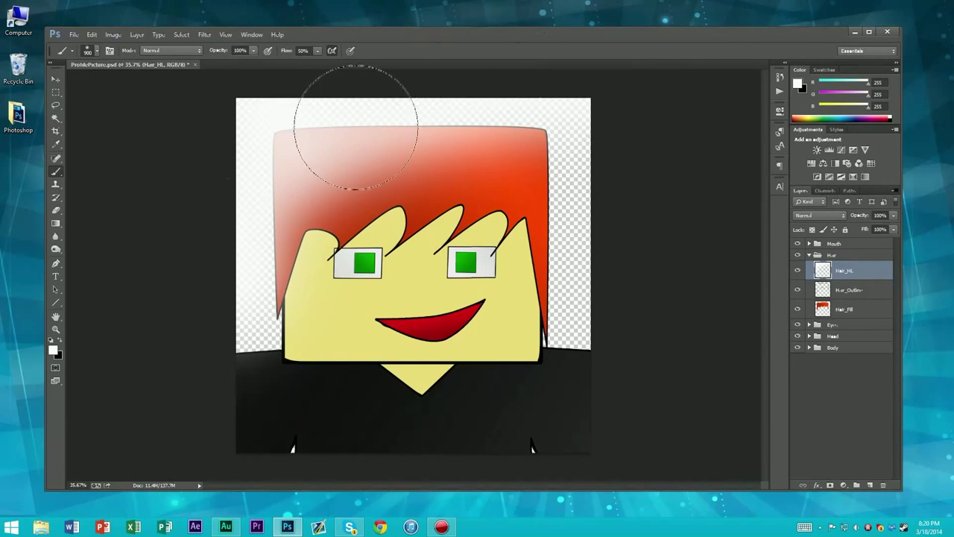
scroll(326, 263, down, 3)
scroll(327, 262, up, 5)
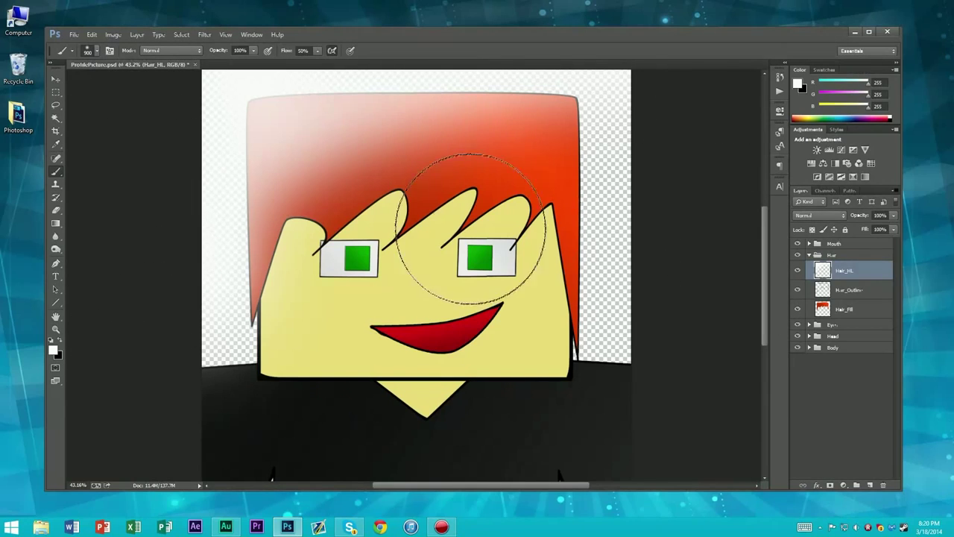
Select the area outside the hair from Hair_Outline with the Magic Wand, delete the highlight there on Hair_HL, and deselect
click(847, 296)
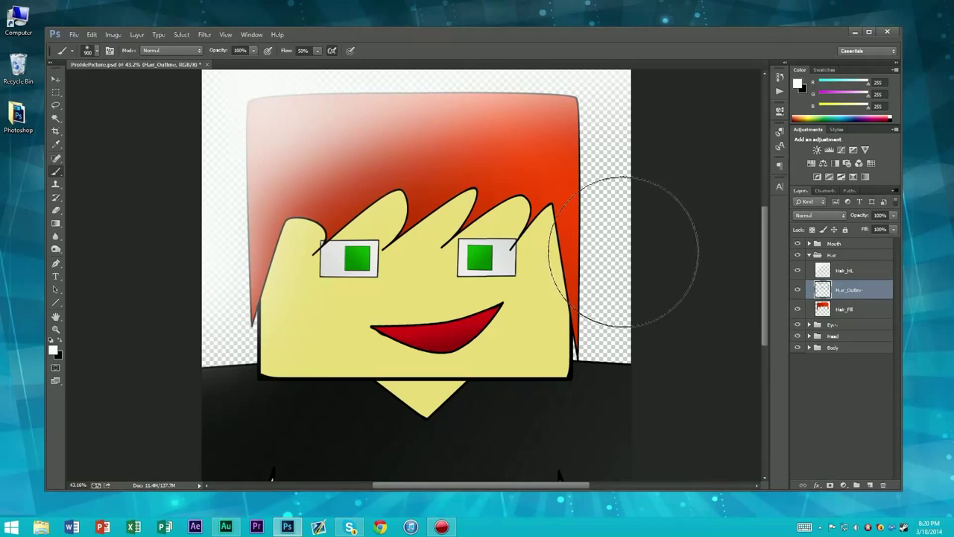
key(w)
click(611, 207)
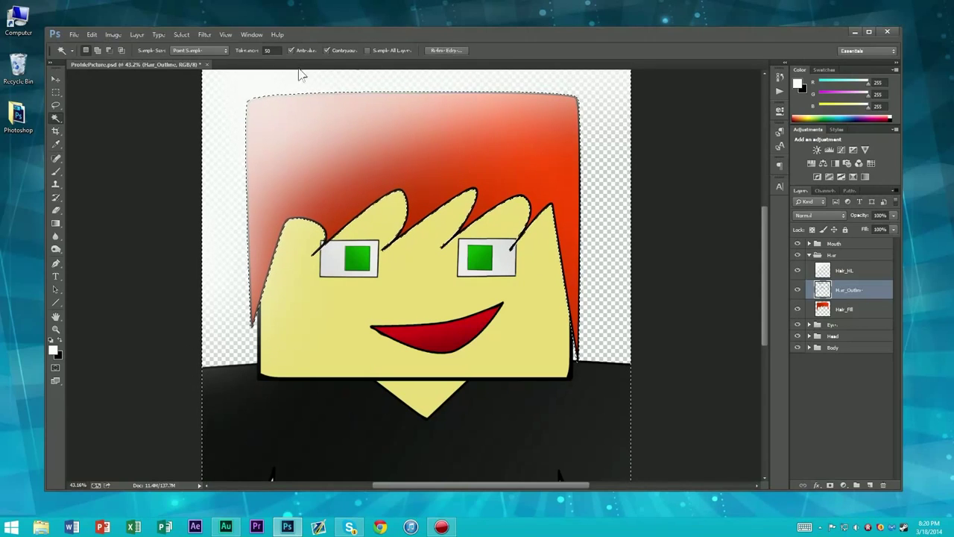
click(842, 270)
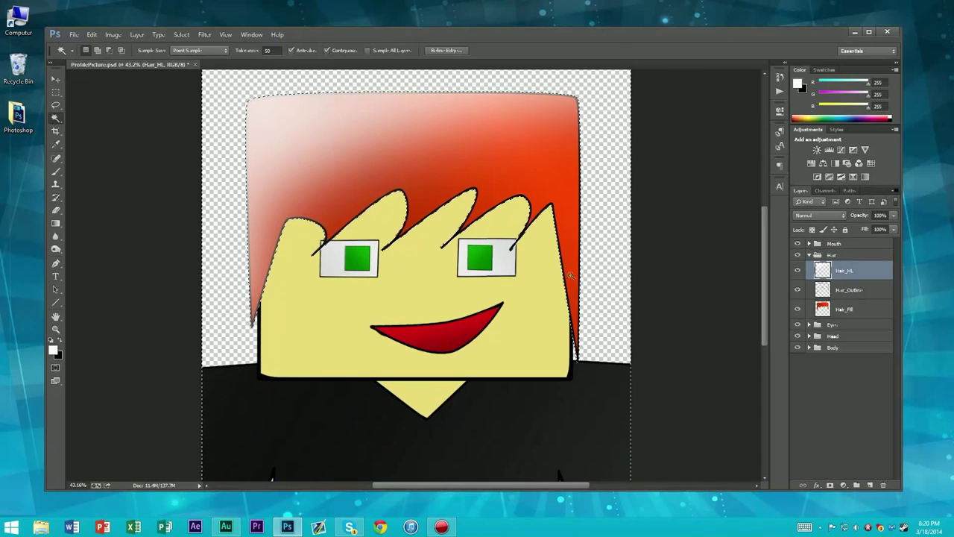
key(m)
key(ctrl+d)
scroll(598, 234, down, 5)
scroll(581, 228, up, 6)
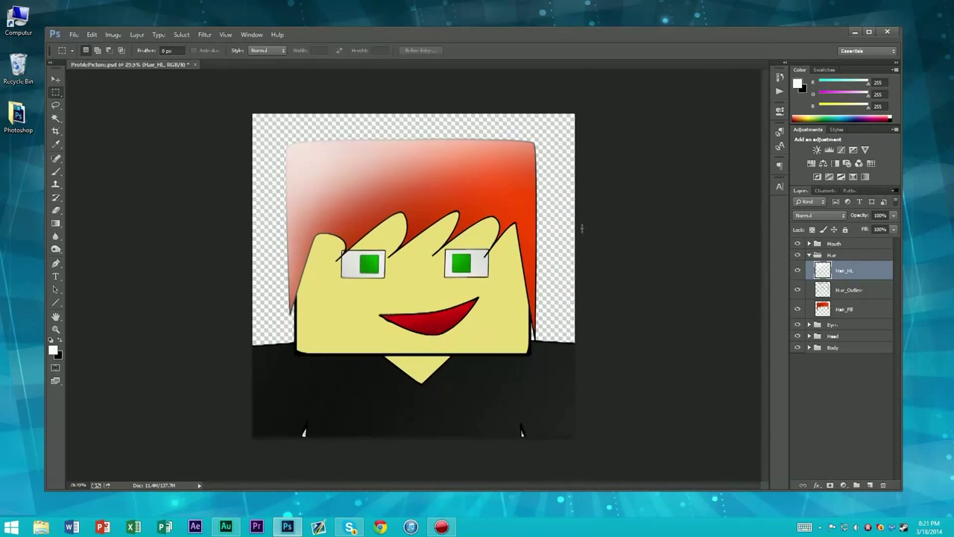
Lower the opacity of the Hair_HL layer to 33%
click(846, 290)
click(842, 270)
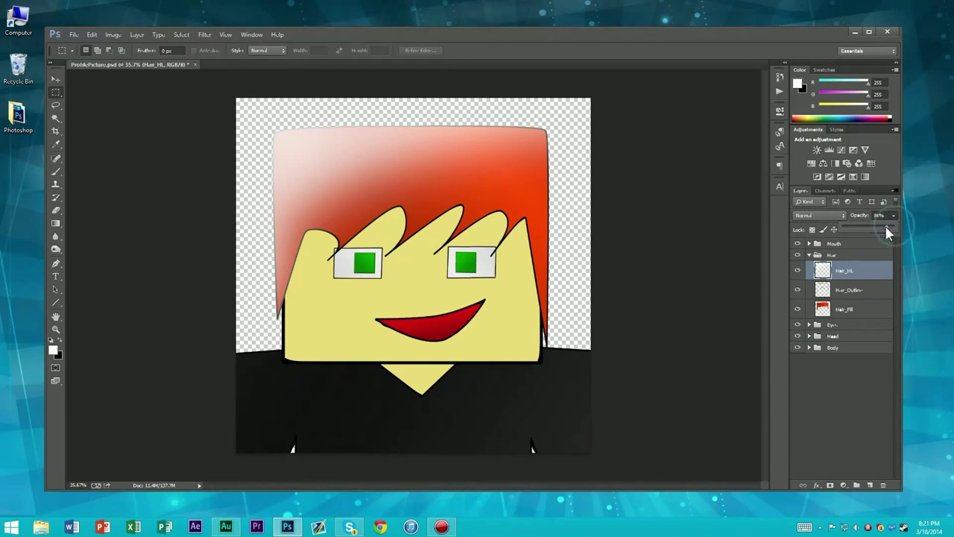
drag(854, 236, 860, 228)
Set the Hair_HL layer to Soft Light blending and its opacity to 100%
click(820, 215)
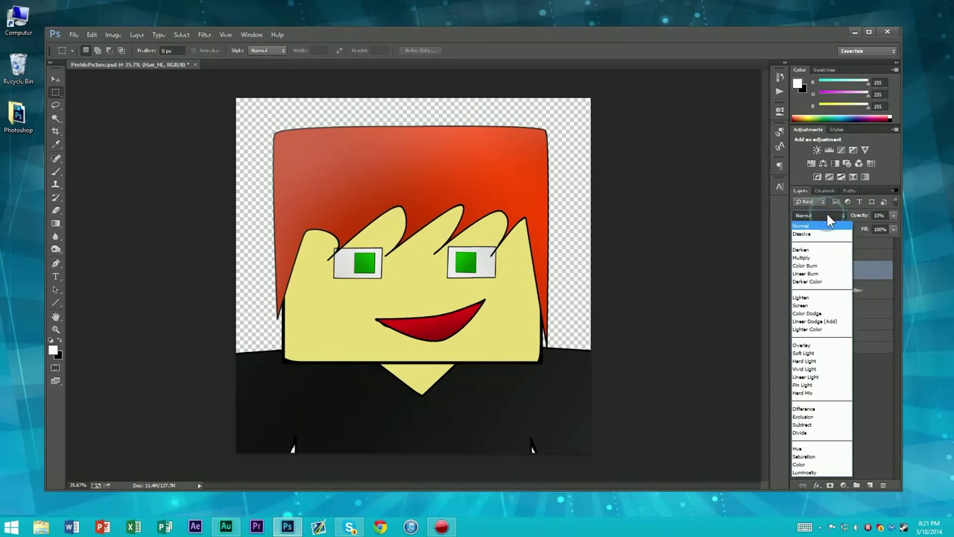
click(818, 353)
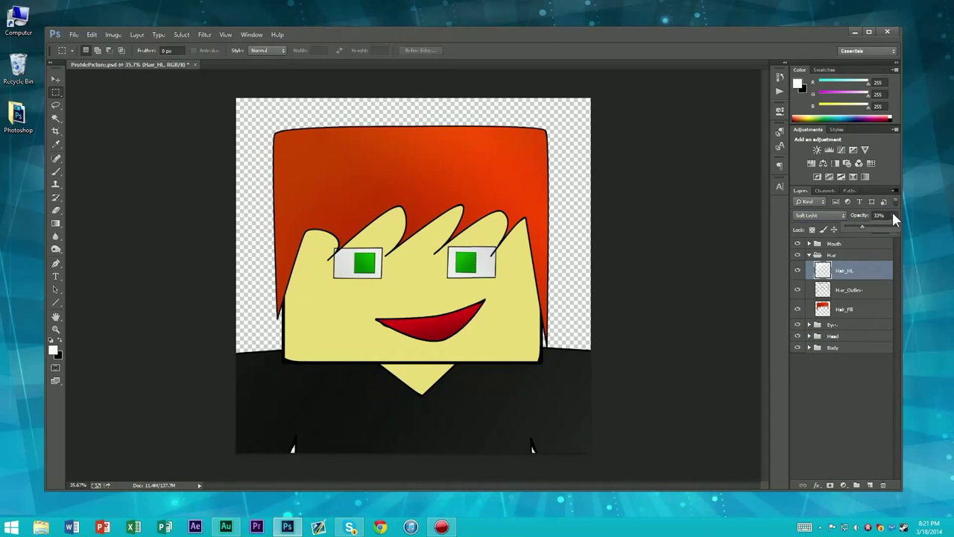
drag(862, 232, 899, 224)
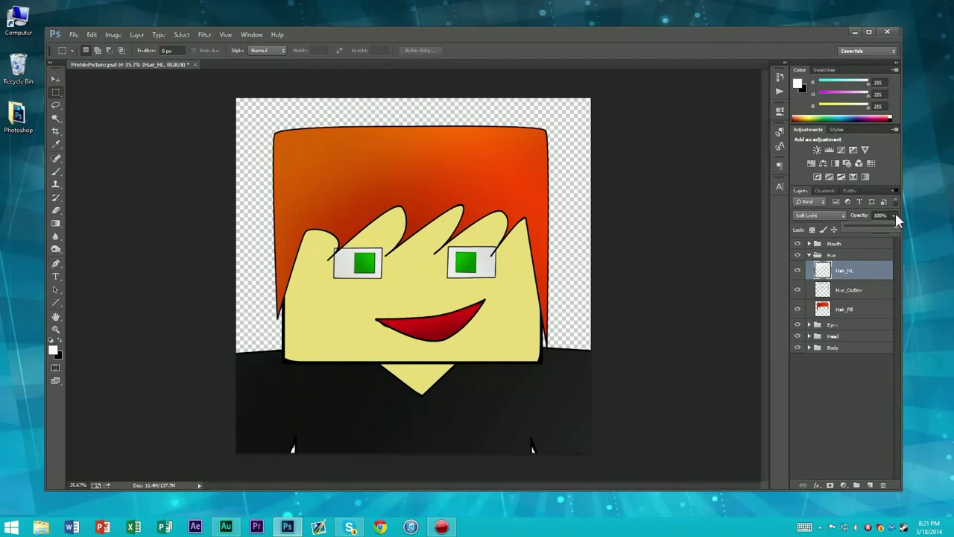
Compare the Normal, Soft Light, Overlay and Hard Light blending modes on the Hair_HL layer
click(817, 216)
click(812, 220)
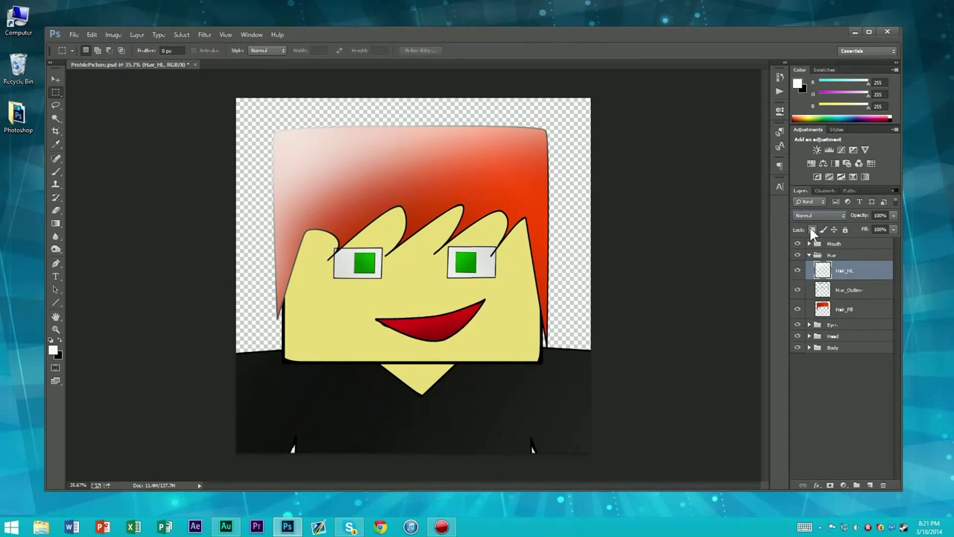
click(811, 216)
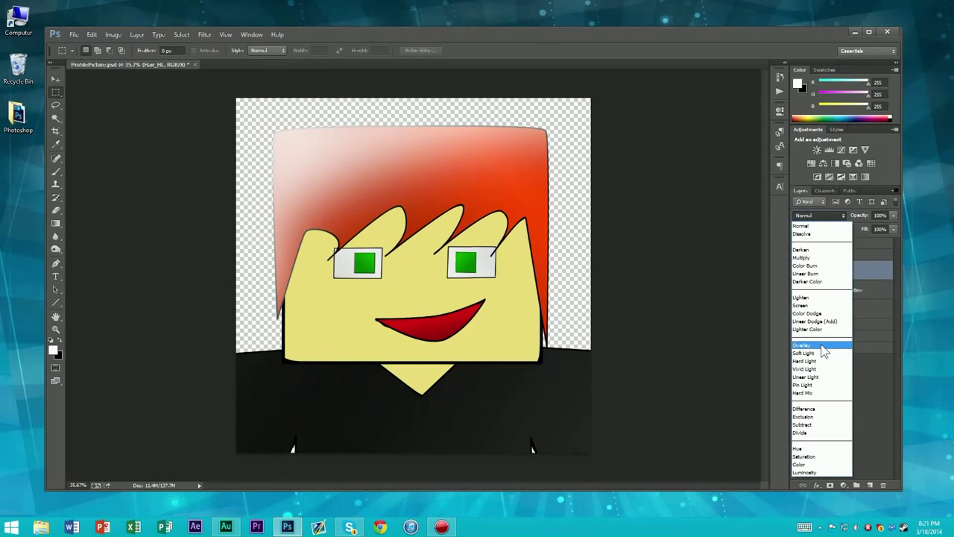
click(820, 354)
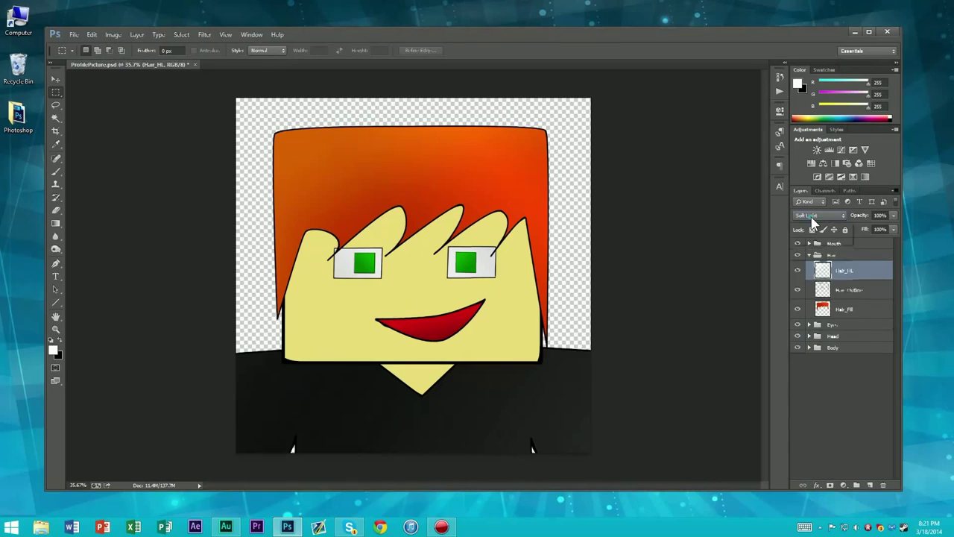
click(814, 216)
click(817, 343)
click(811, 217)
click(819, 354)
click(814, 215)
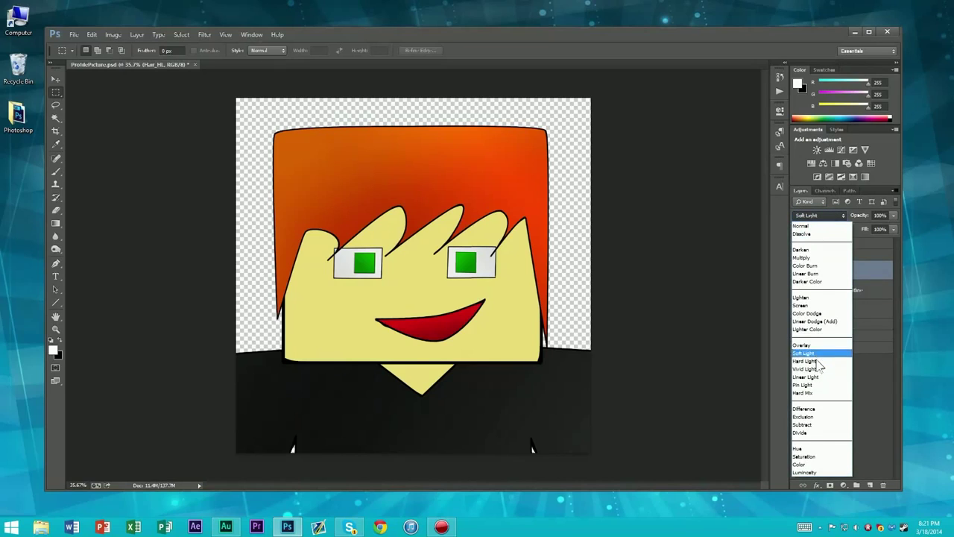
click(817, 360)
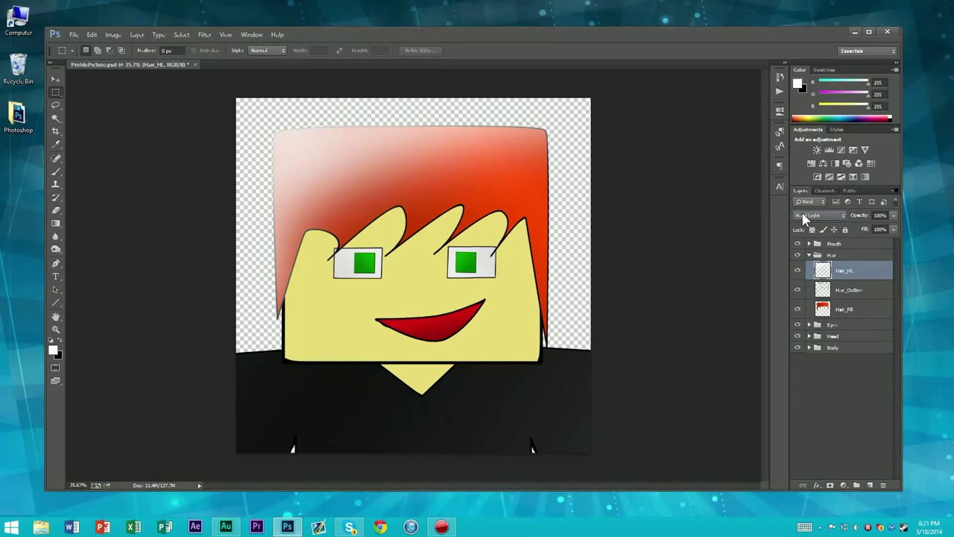
Set the Hair_HL layer's blending mode to Overlay, cycling through the modes up to Linear Light for comparison
click(805, 218)
click(816, 348)
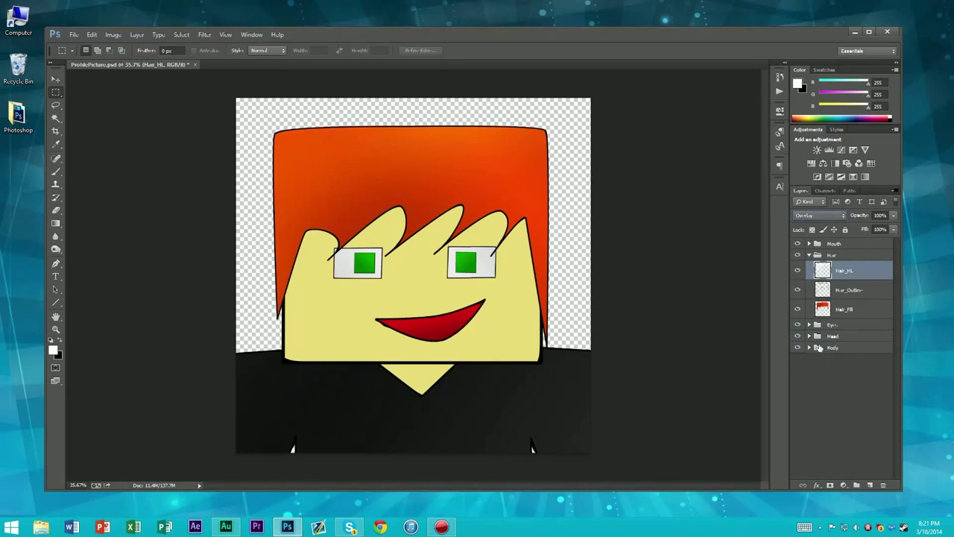
key(shift+plus)
key(shift+plus)
key(shift+plus)
key(shift+plus)
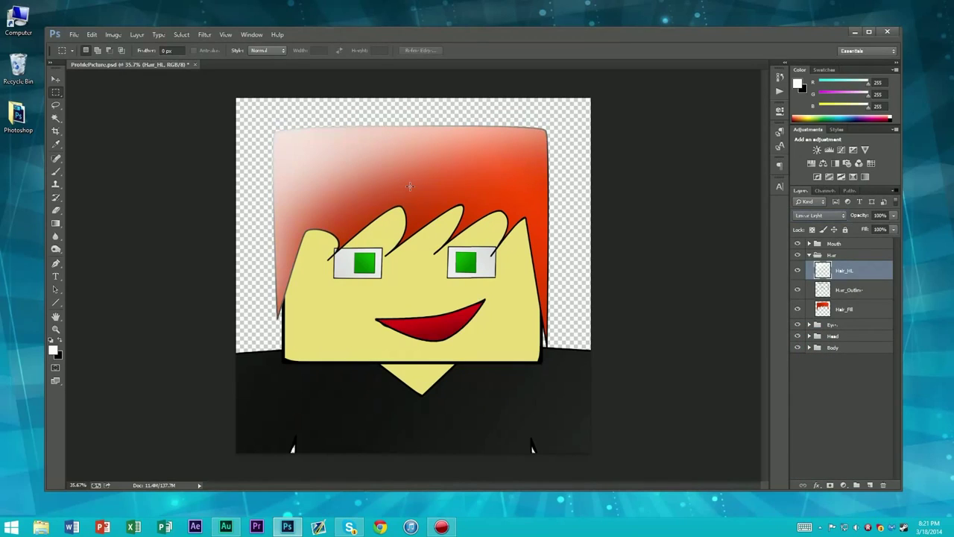
key(shift+minus)
key(shift+minus)
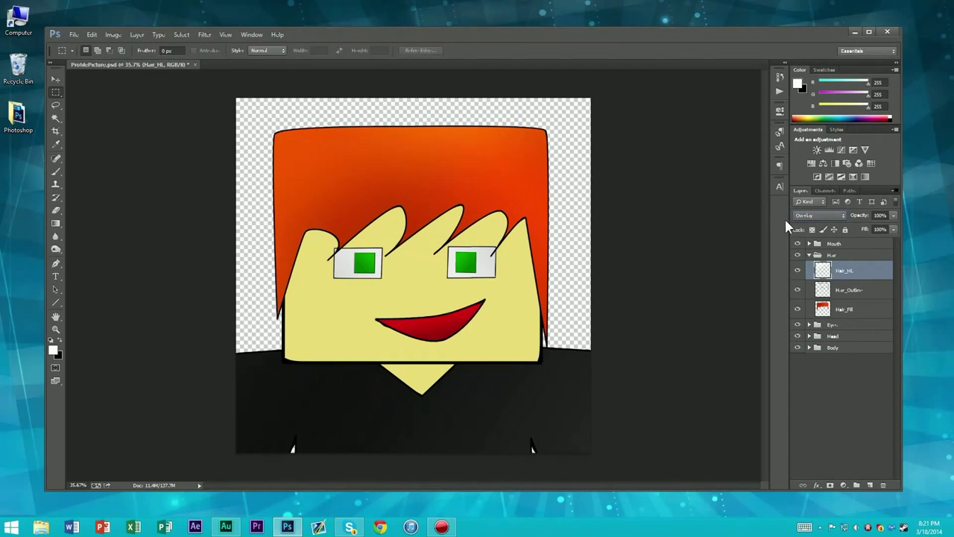
Add a new layer named Hair_Shadow between Hair_HL and Hair_Outline in the Hair group
click(833, 394)
click(849, 273)
ctrl+click(870, 485)
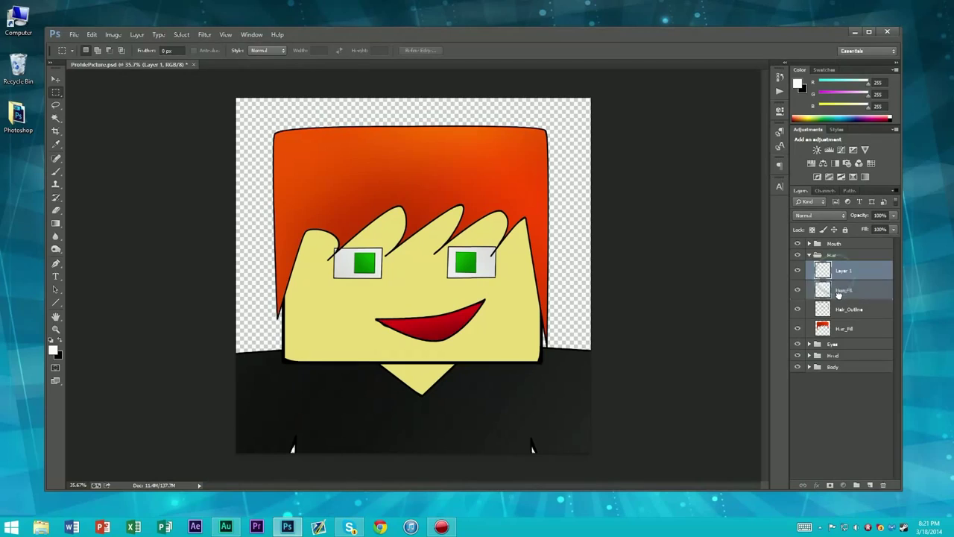
double_click(842, 289)
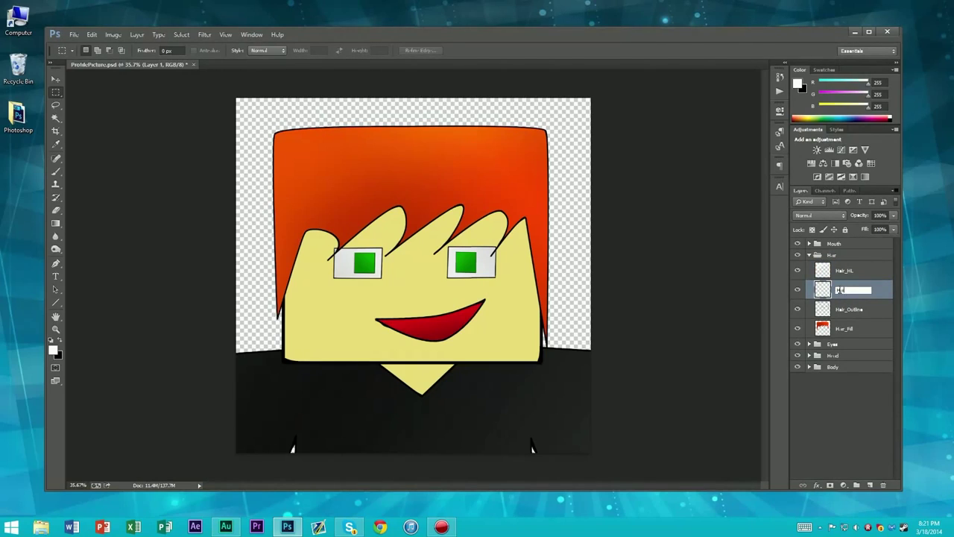
text(Hair_Shadow)
key(Return)
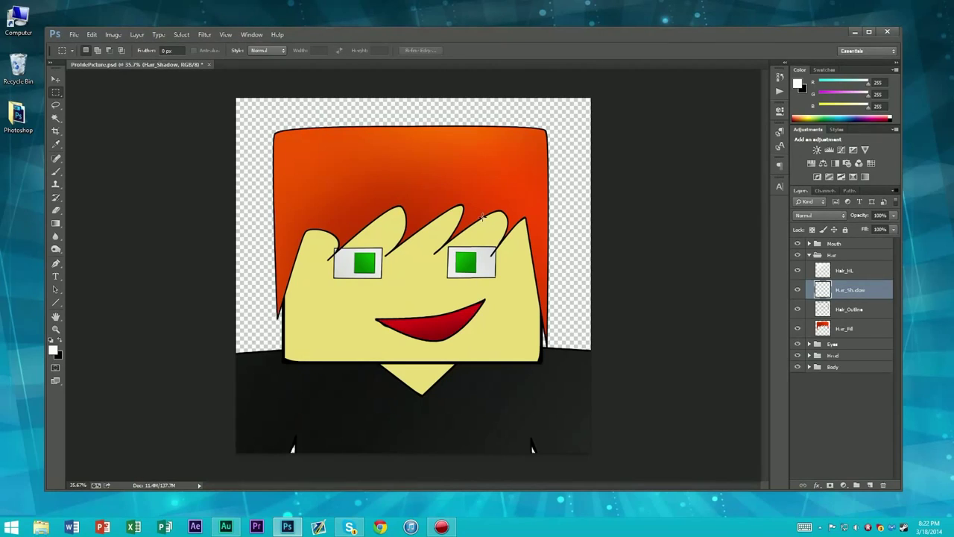
Paint a soft black shadow down the hair's right edge on the Hair_Shadow layer with the 900 px airbrush
key(b)
click(61, 341)
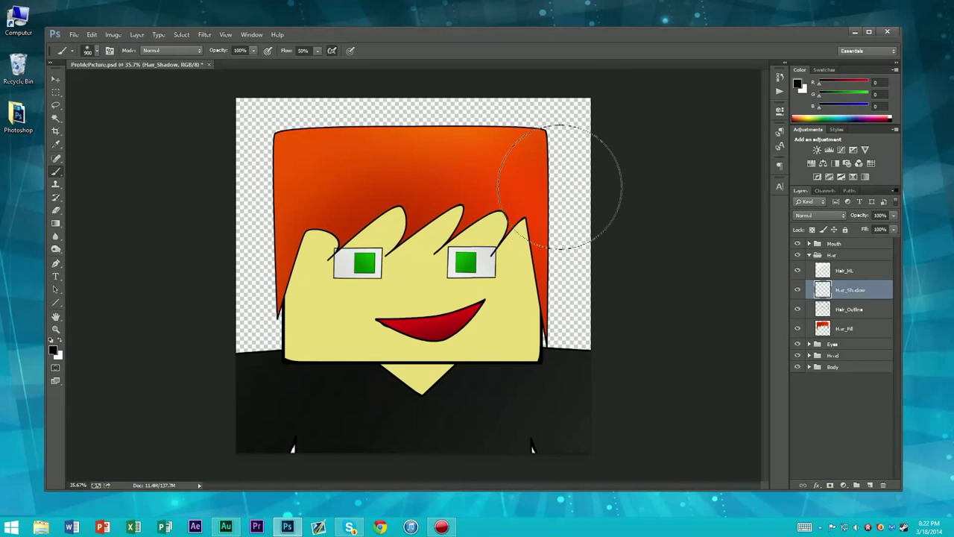
mouse_move(577, 221)
mouse_down()
mouse_move(586, 147)
mouse_move(586, 398)
mouse_move(564, 128)
mouse_move(555, 492)
mouse_up()
key(ctrl+alt+z)
key(ctrl+alt+z)
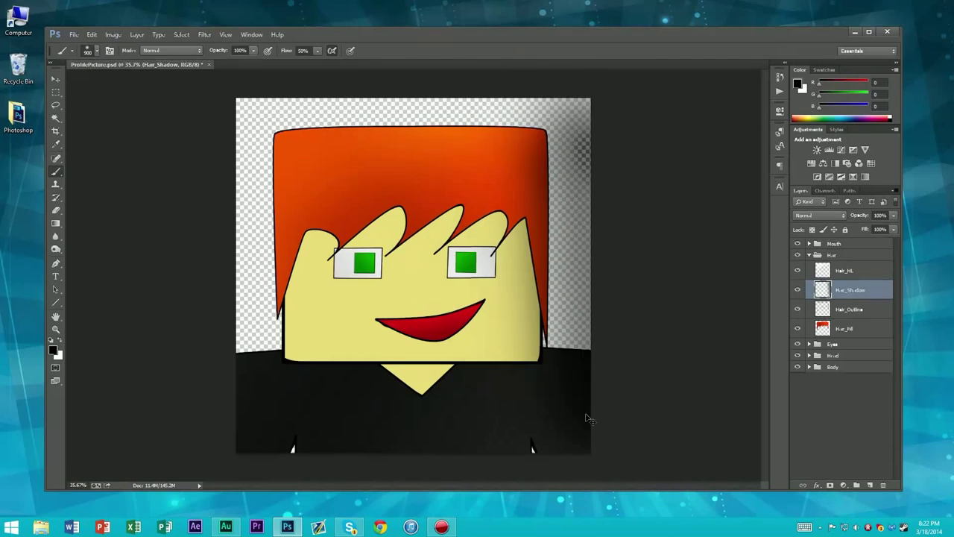
drag(575, 127, 600, 398)
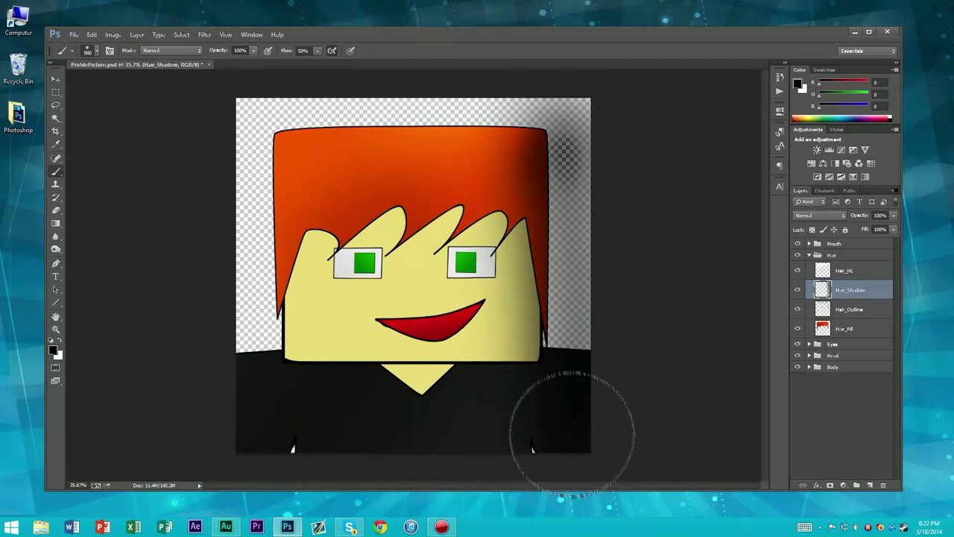
Undo the previous shadow strokes and repaint a soft black shadow down the hair's right edge on the Hair_Shadow layer
key(ctrl+alt+z)
drag(604, 127, 578, 428)
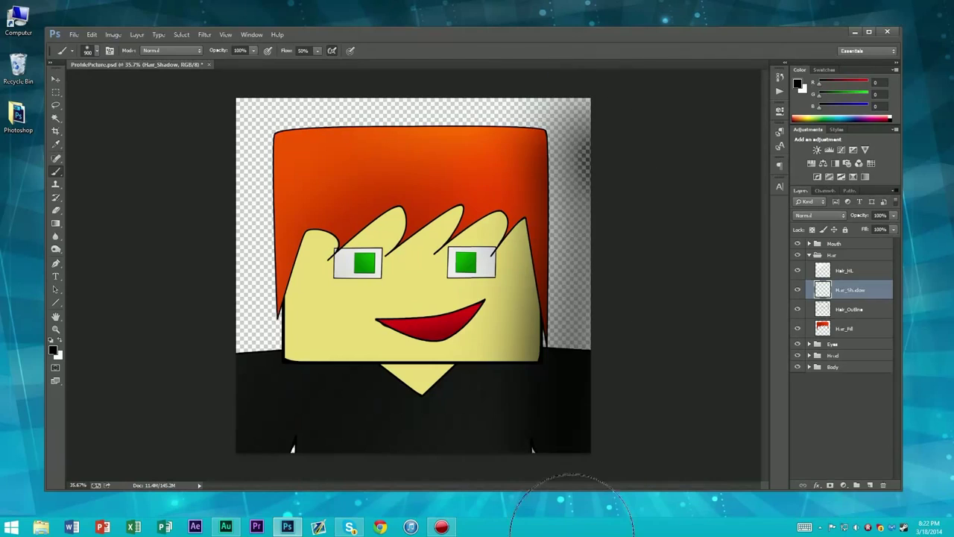
key(ctrl+alt+z)
drag(558, 154, 490, 84)
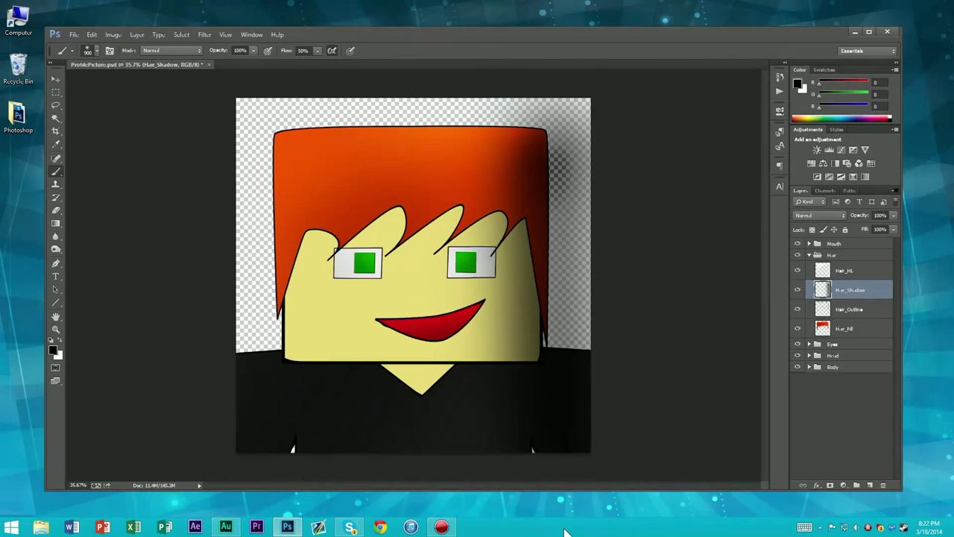
key(ctrl+alt+z)
drag(601, 159, 574, 406)
key(ctrl+alt+z)
mouse_move(549, 96)
mouse_down()
mouse_move(570, 395)
mouse_move(571, 457)
mouse_up()
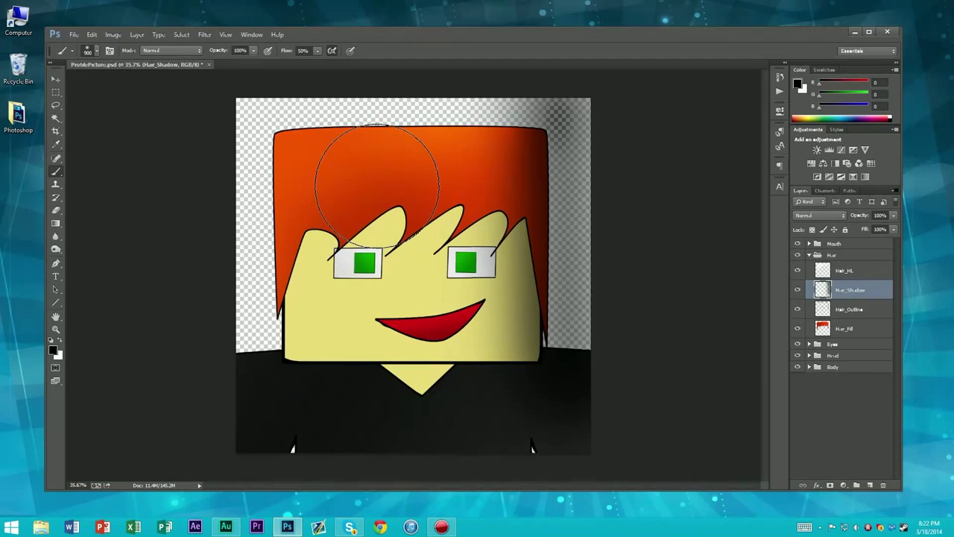
Try a short stroke with a 45 px brush and a broader stroke with an enlarged brush across the hair
key(bracketleft)
key(bracketleft)
key(bracketleft)
key(bracketleft)
key(bracketleft)
key(bracketleft)
key(bracketleft)
key(bracketleft)
key(bracketleft)
key(bracketleft)
key(bracketleft)
key(bracketleft)
drag(455, 161, 495, 176)
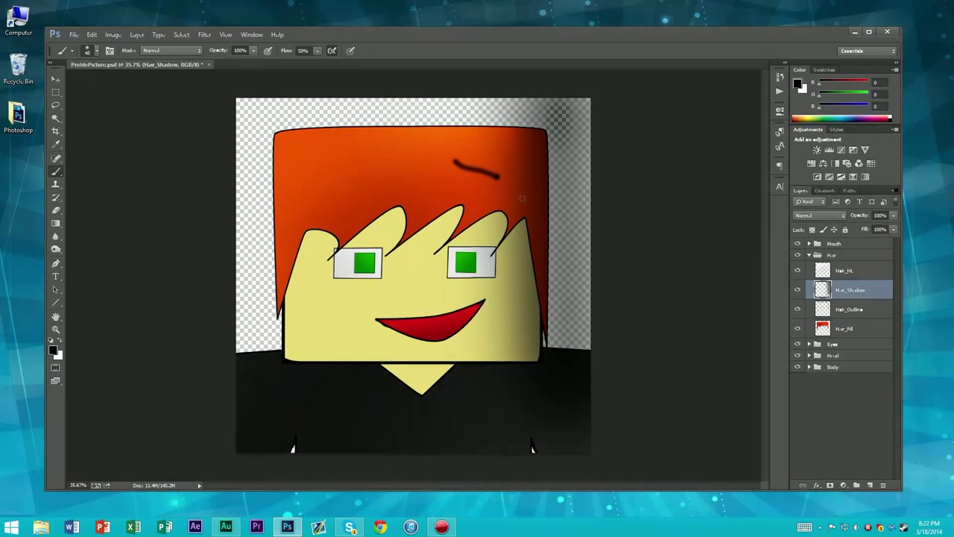
key(bracketright)
key(bracketright)
key(bracketright)
key(bracketright)
key(bracketright)
key(bracketright)
key(bracketright)
key(bracketright)
key(bracketright)
key(bracketright)
key(bracketright)
key(bracketright)
key(bracketright)
key(bracketright)
key(bracketright)
key(bracketright)
key(bracketright)
key(bracketright)
key(bracketright)
key(bracketright)
mouse_move(417, 123)
mouse_down()
mouse_move(447, 117)
mouse_move(507, 191)
mouse_up()
key(ctrl+alt+z)
key(ctrl+alt+z)
Delete the shadow outside the hair from the Hair_Shadow layer, using a Magic Wand selection made on the Hair_Outline layer, and deselect
click(880, 310)
key(w)
click(421, 109)
click(851, 291)
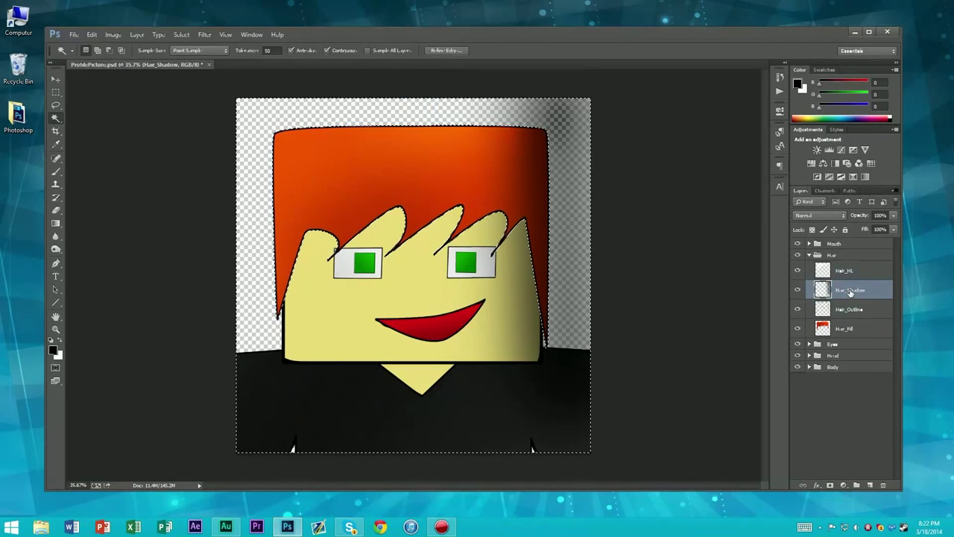
key(m)
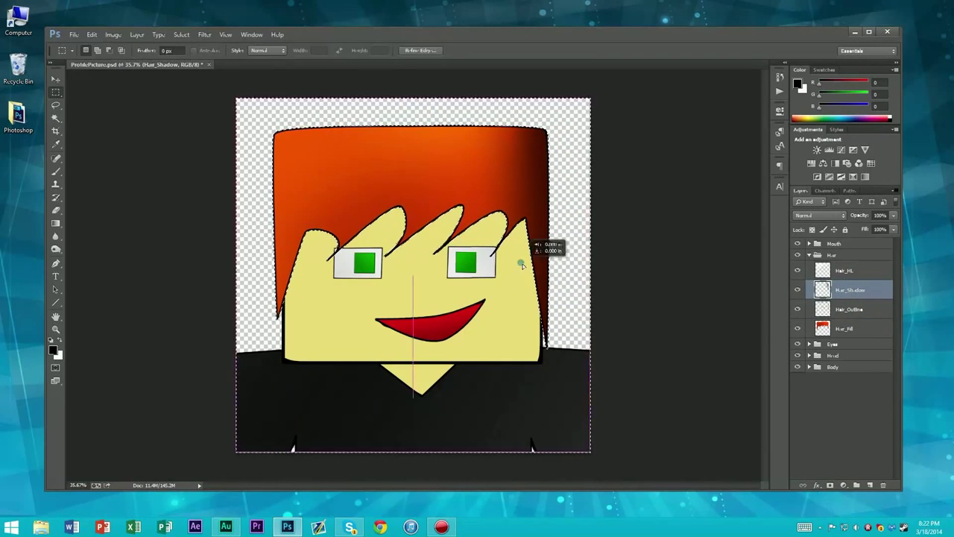
click(608, 291)
Set the Hair_Shadow layer's blending mode to Overlay at 100% opacity and check the hair at different zoom levels
click(820, 214)
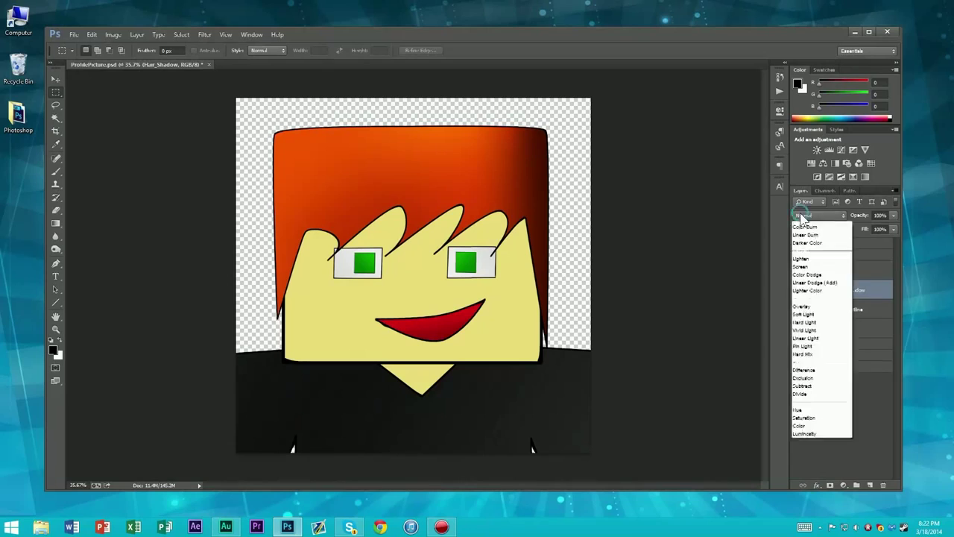
click(827, 342)
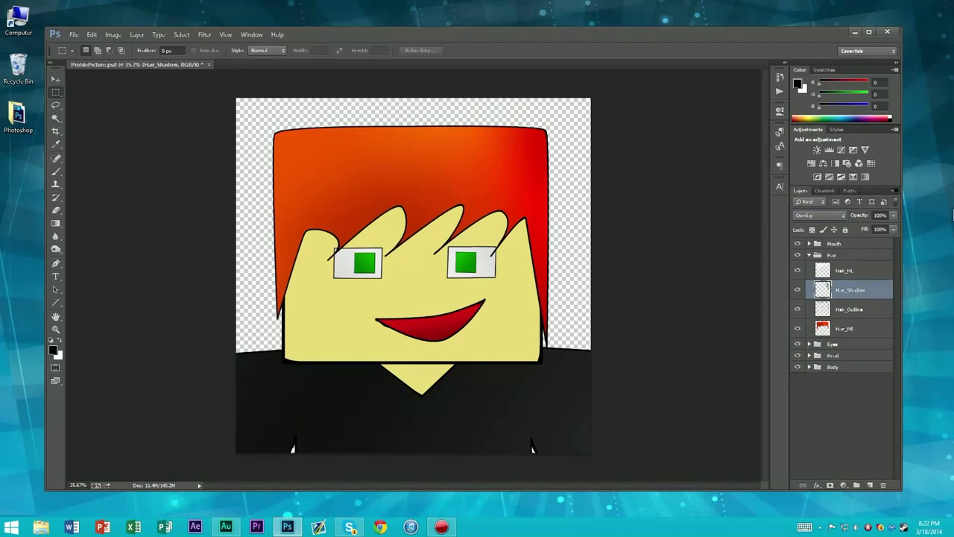
click(893, 214)
drag(890, 224, 924, 223)
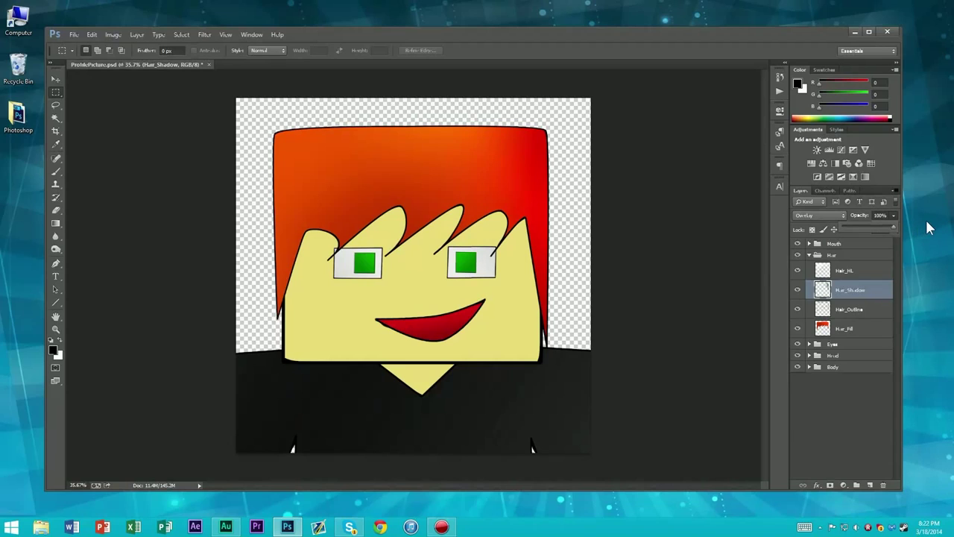
scroll(639, 230, down, 3)
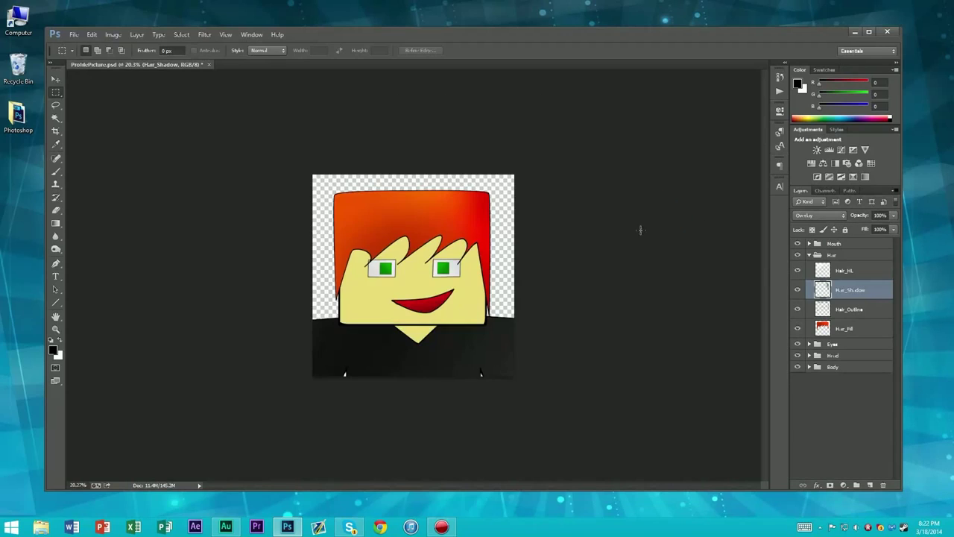
scroll(640, 229, down, 5)
scroll(640, 238, up, 4)
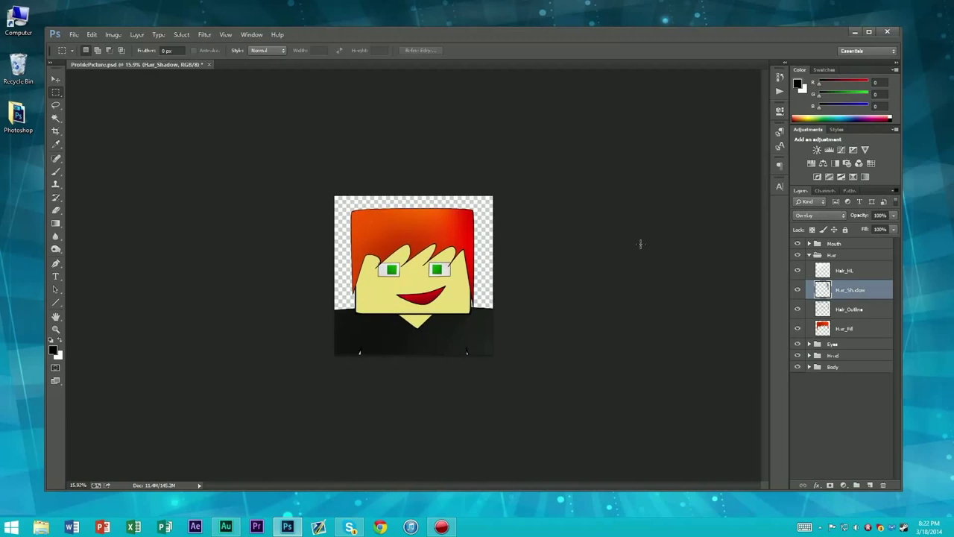
scroll(640, 243, up, 4)
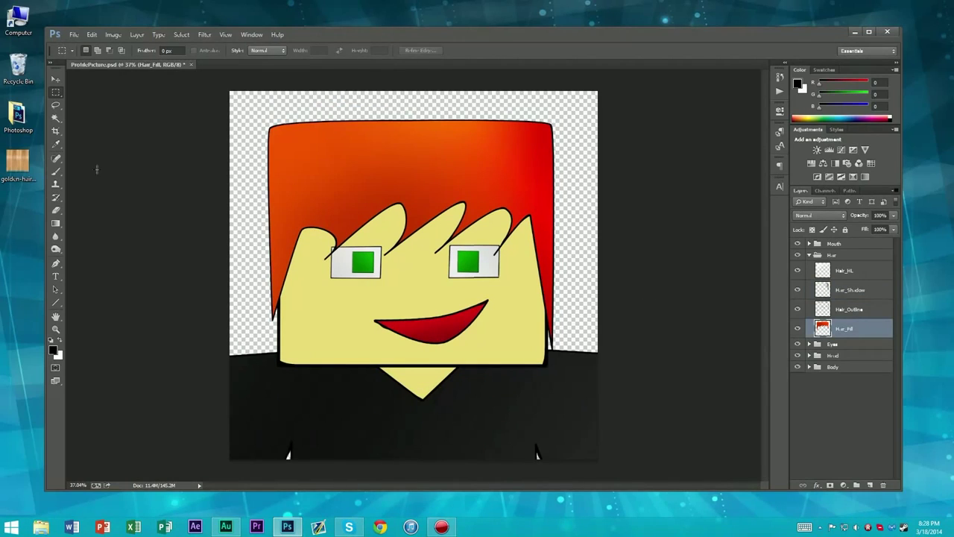
Place the golden-hair texture image from the desktop above Hair_Fill, scaled to about 222% and rotated about 24° to cover the hair
click(16, 164)
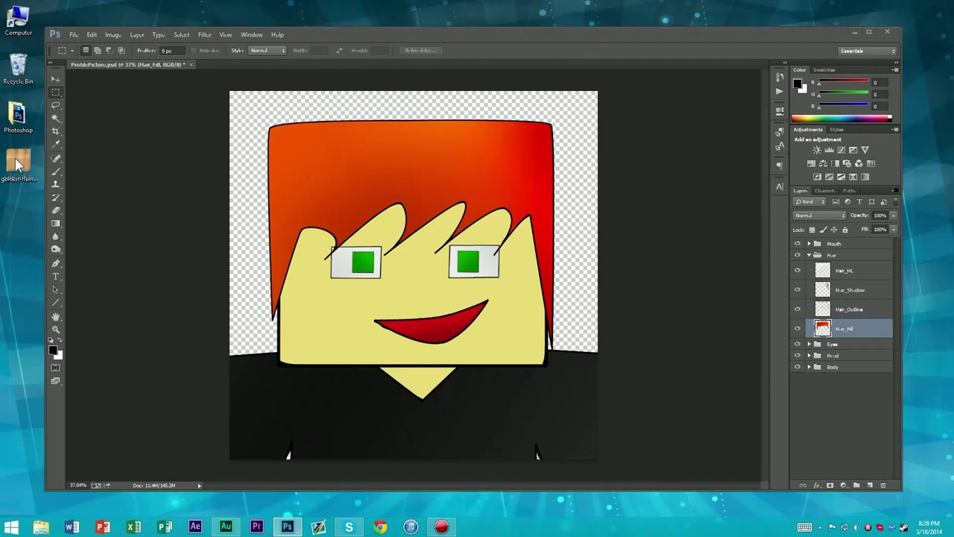
click(16, 164)
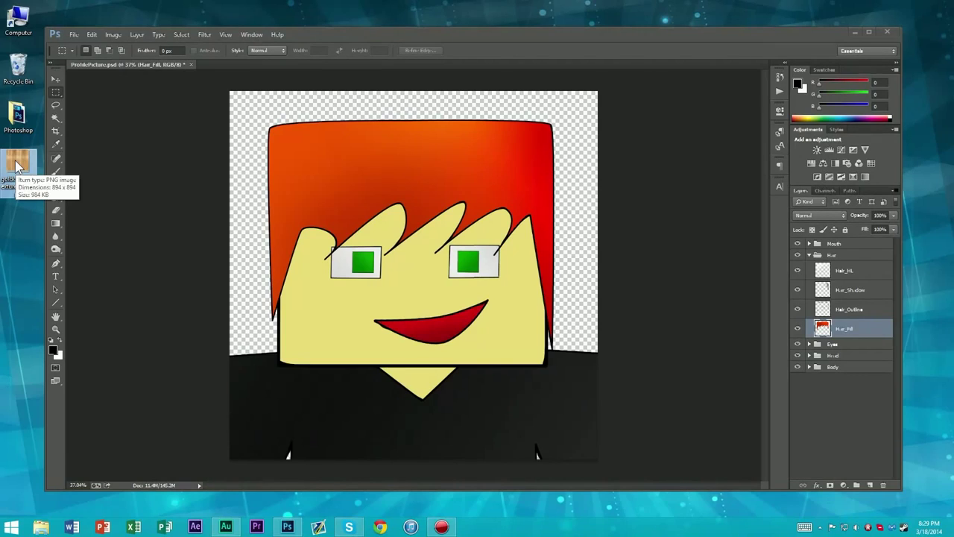
drag(18, 165, 430, 208)
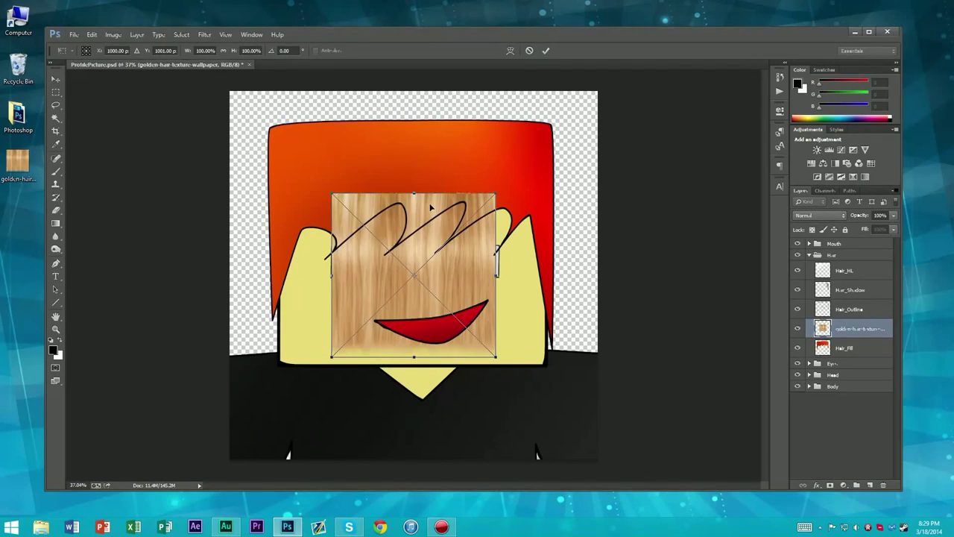
drag(519, 193, 689, 132)
drag(613, 208, 583, 231)
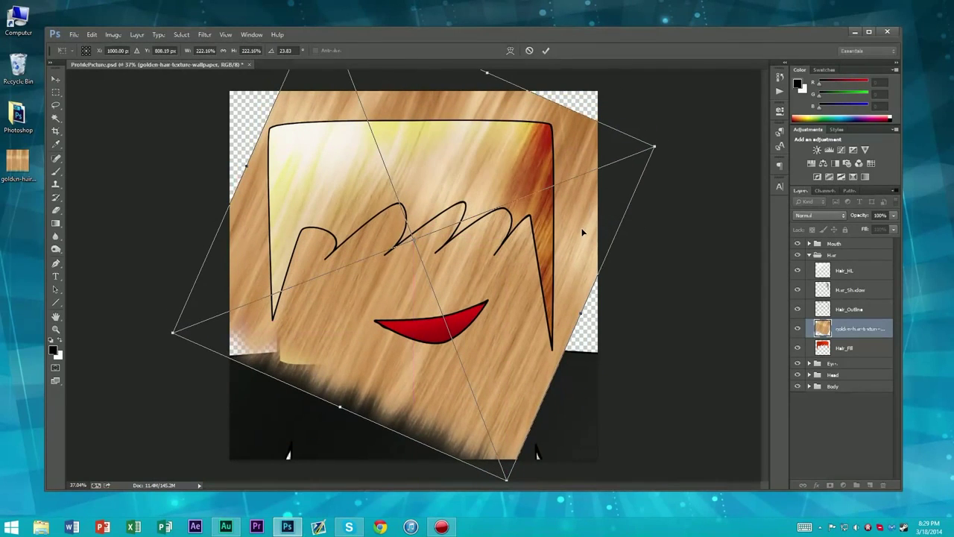
key(Return)
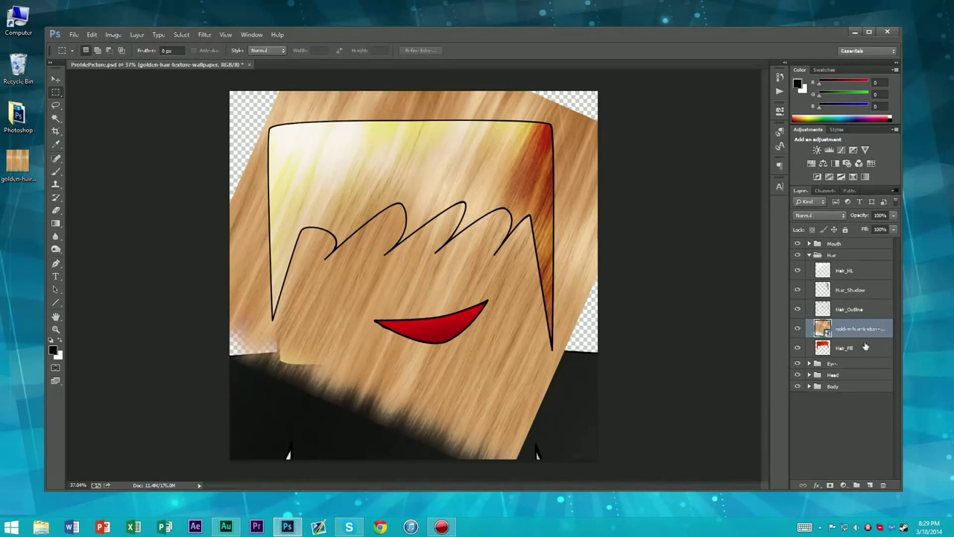
Select the area outside the hair outline with the Magic Wand on the Hair_Outline layer
mouse_move(861, 334)
mouse_down()
mouse_move(857, 289)
mouse_move(850, 330)
mouse_up()
right_click(848, 329)
click(769, 259)
click(859, 294)
click(859, 310)
key(w)
click(565, 299)
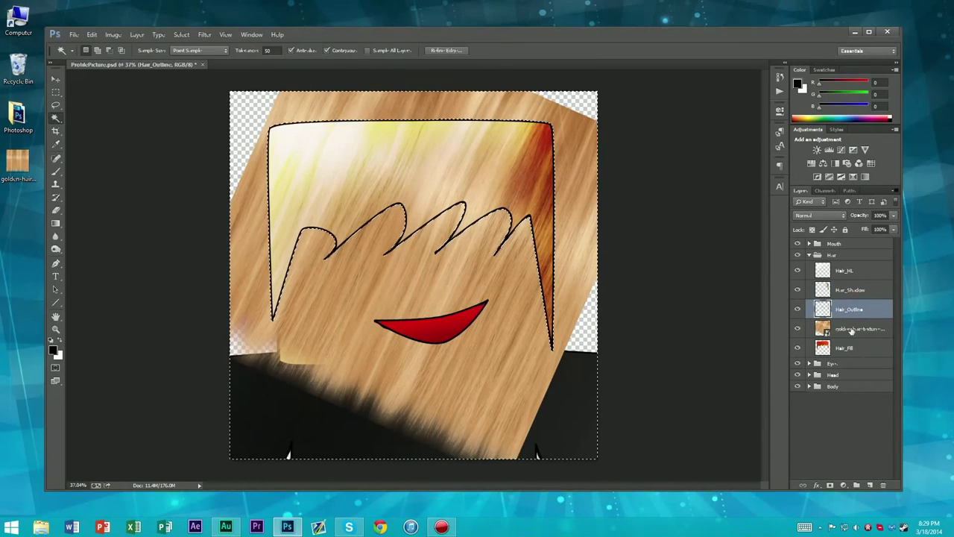
Rasterize the golden-hair texture layer, delete the texture outside the hair outline and clear the selection
click(851, 331)
key(Delete)
click(464, 206)
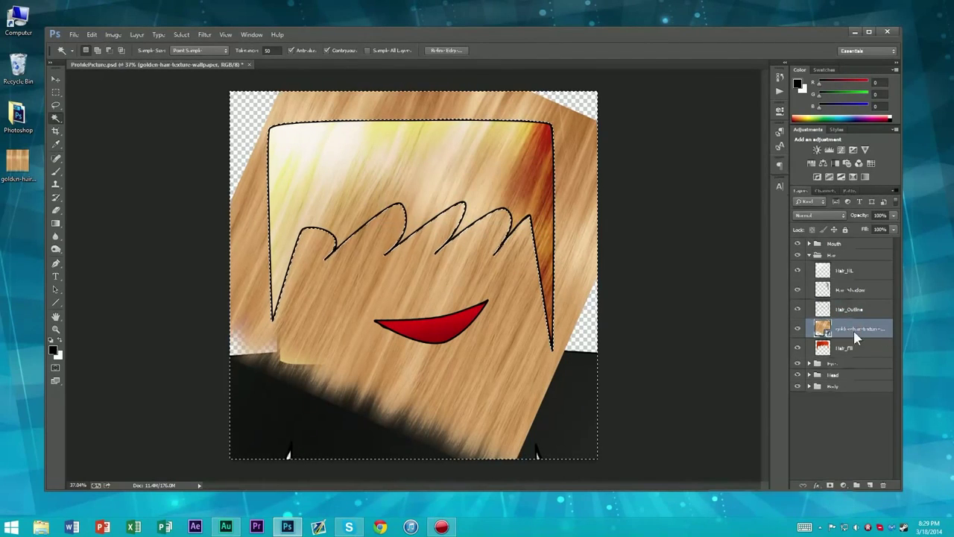
right_click(855, 334)
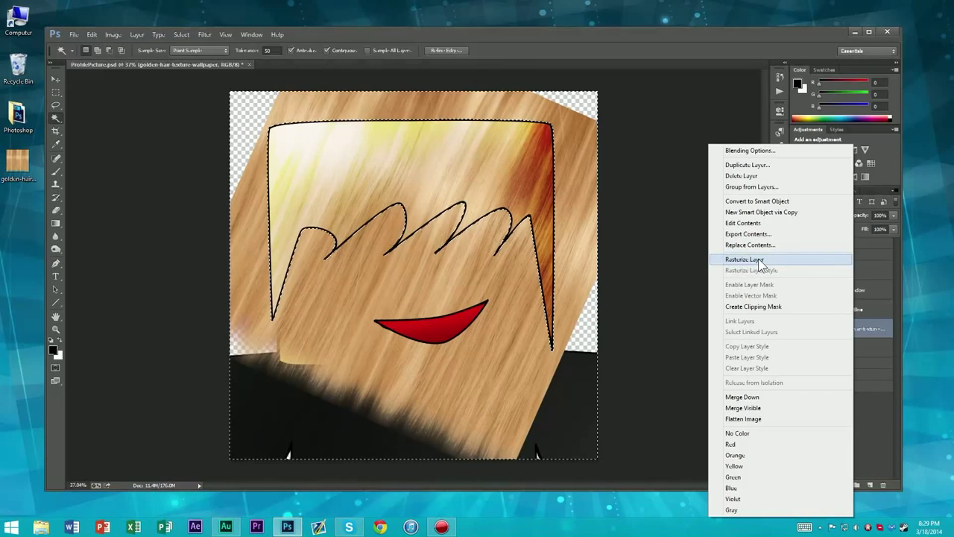
click(754, 261)
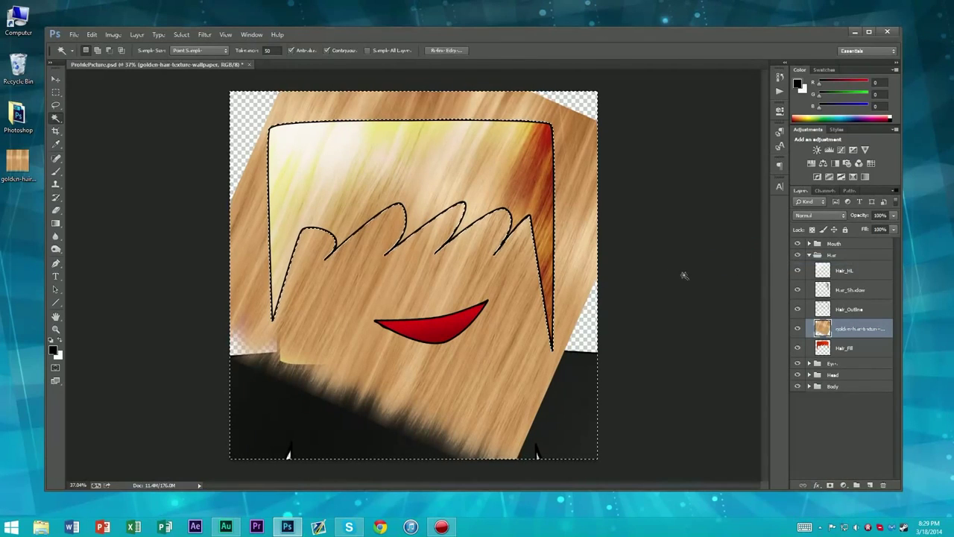
key(Delete)
key(ctrl+d)
key(m)
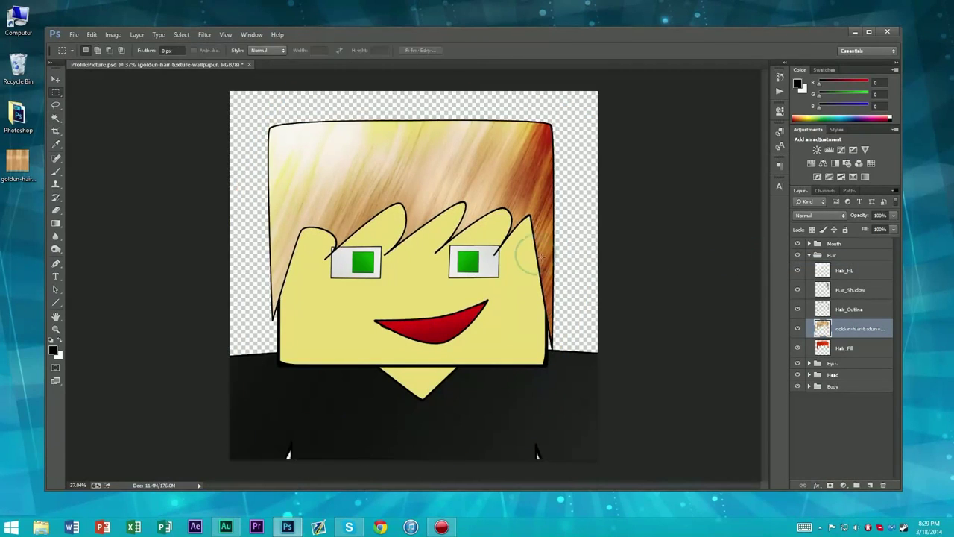
Set the golden-hair texture layer's blending mode to Soft Light after comparing it with Overlay
click(841, 216)
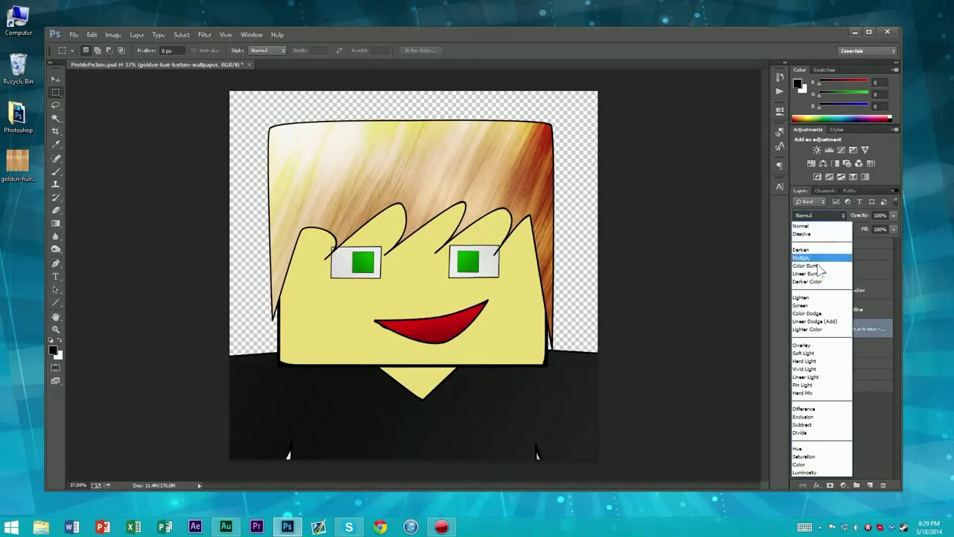
click(802, 345)
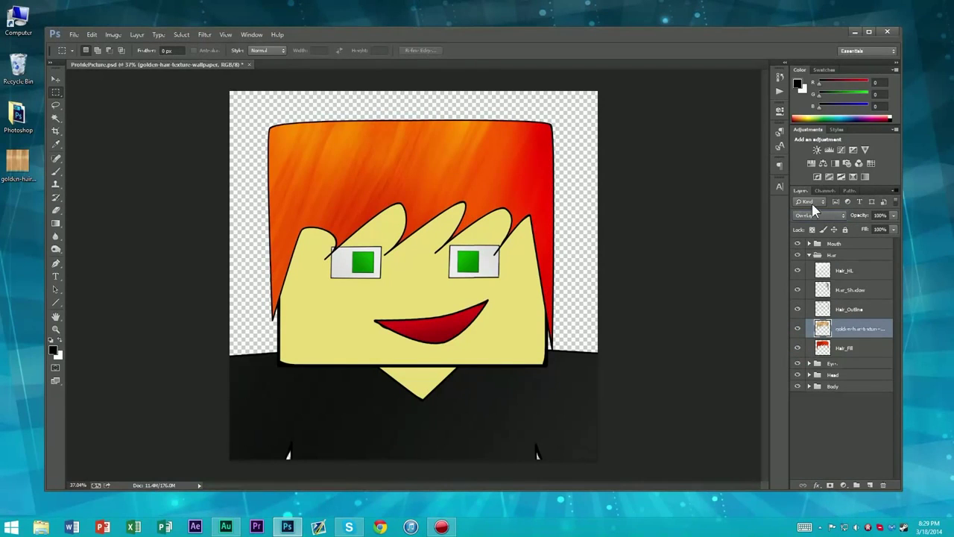
scroll(814, 218, down, 1)
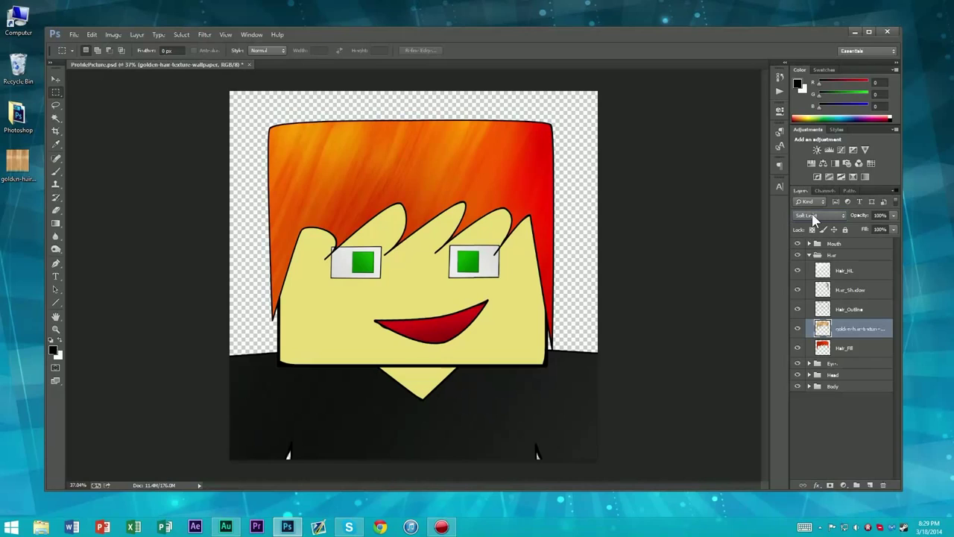
scroll(814, 218, up, 1)
scroll(814, 219, down, 1)
scroll(813, 218, up, 1)
scroll(813, 219, down, 1)
scroll(677, 212, down, 6)
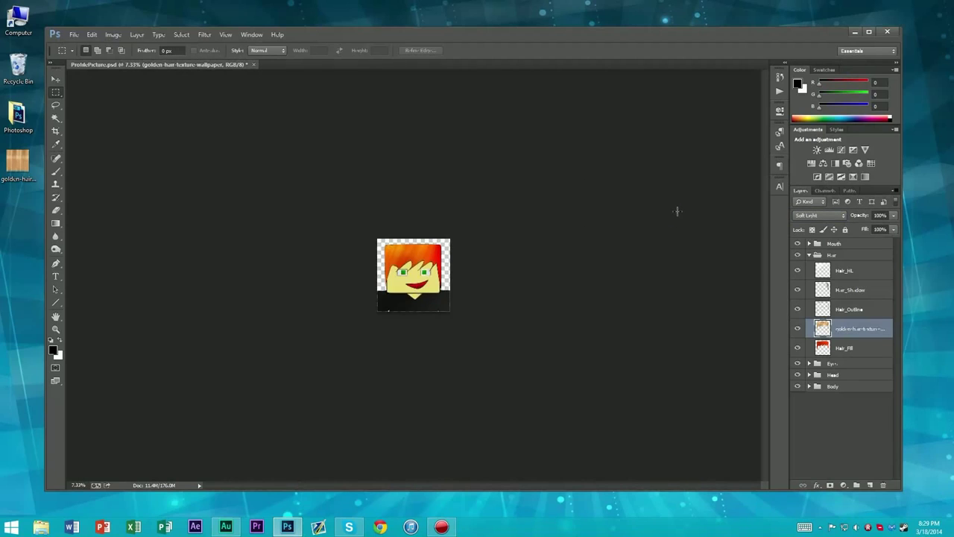
scroll(551, 261, up, 5)
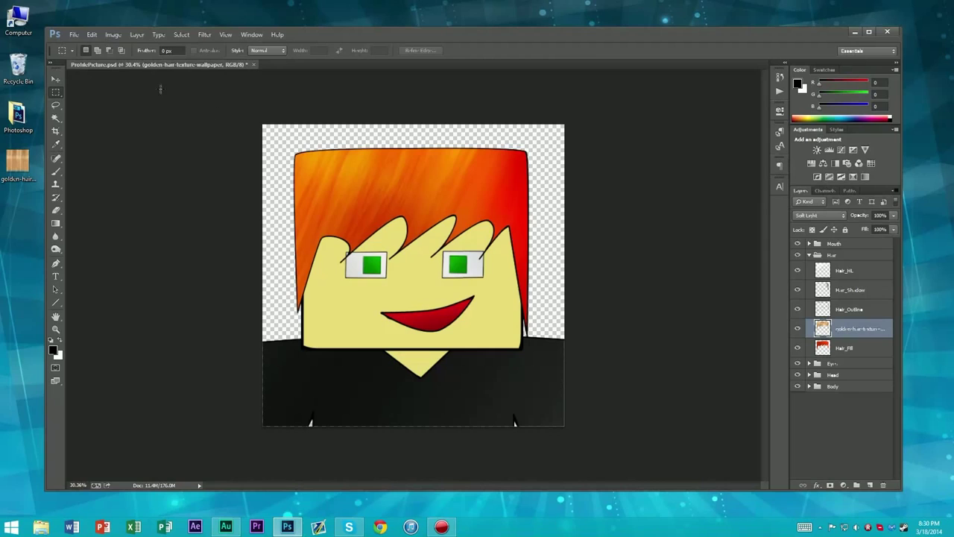
Save the changes to ProfilePicture.psd and look over the textured hair
click(75, 34)
click(88, 144)
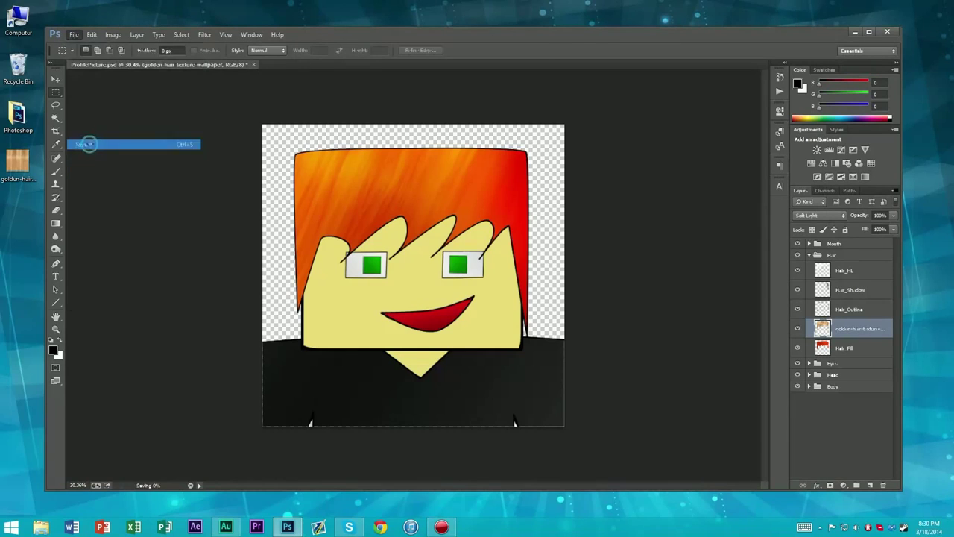
scroll(479, 189, up, 2)
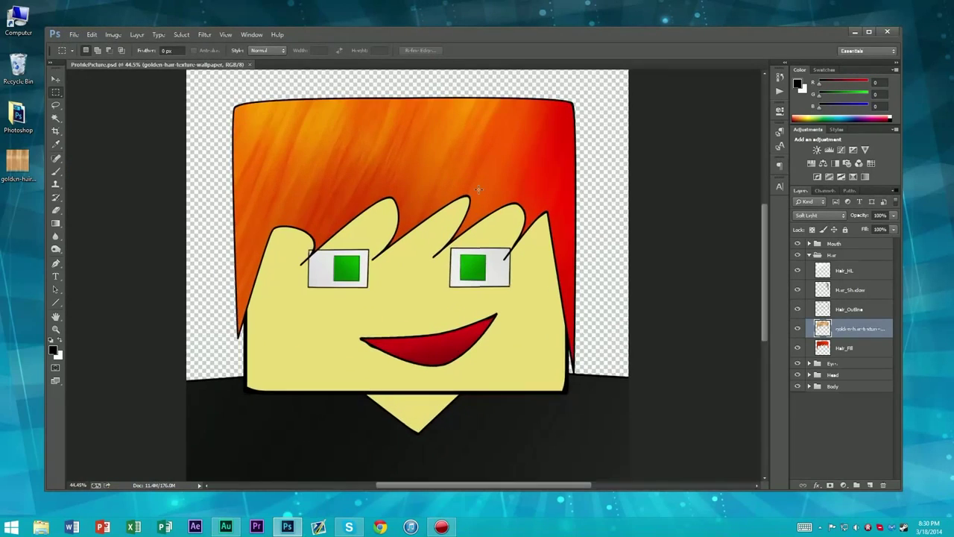
scroll(479, 190, down, 3)
scroll(479, 189, up, 2)
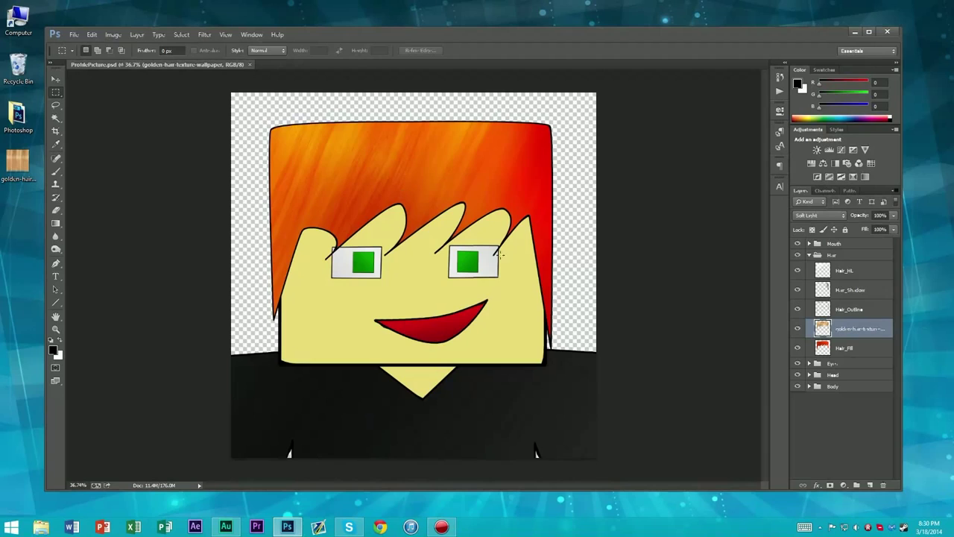
scroll(663, 305, down, 3)
scroll(700, 219, up, 2)
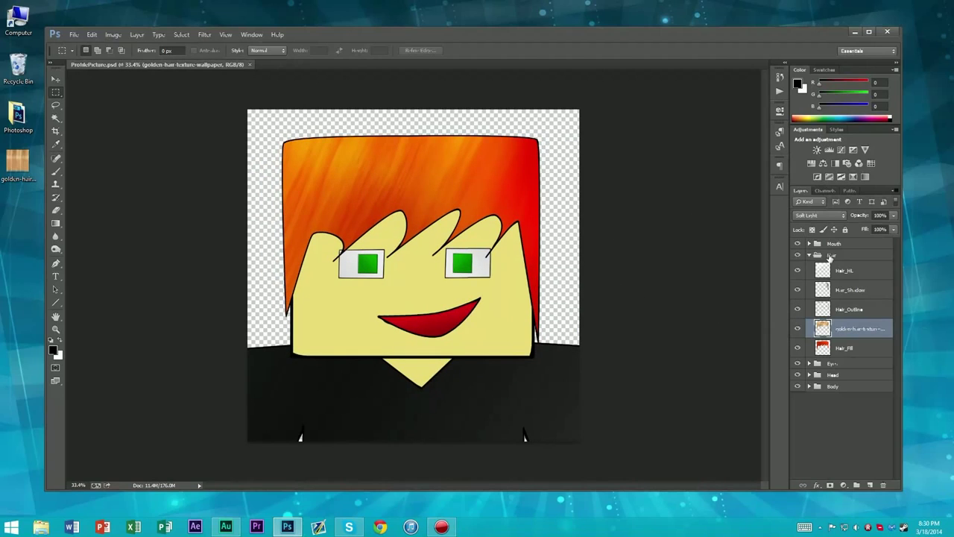
Collapse the Hair group, select the Head_HL layer in the Head group, and ready the Brush with white as foreground colour
click(810, 257)
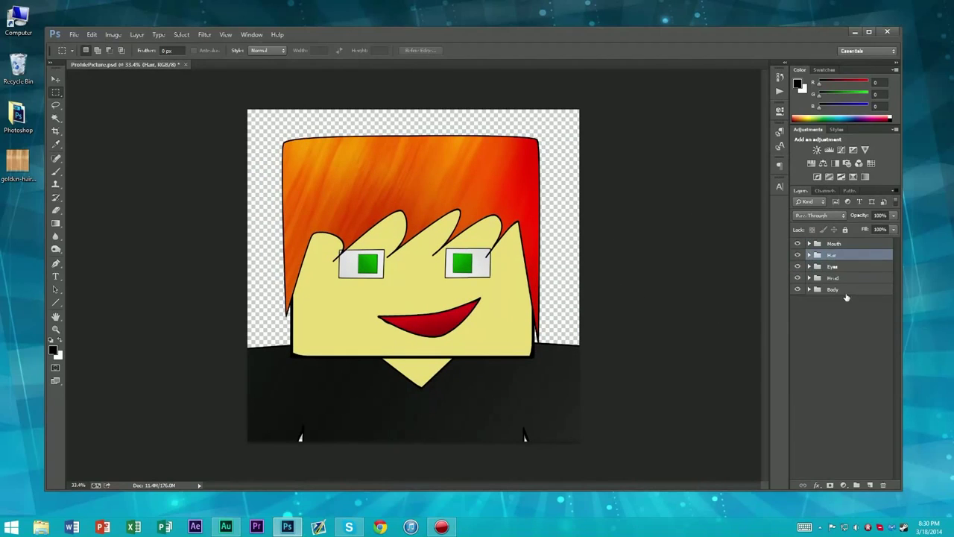
click(833, 291)
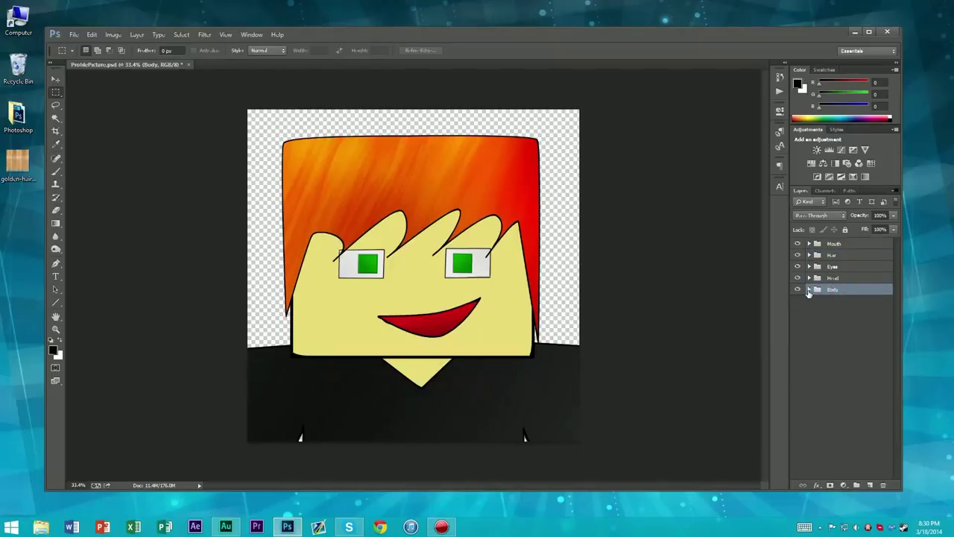
click(810, 278)
click(833, 279)
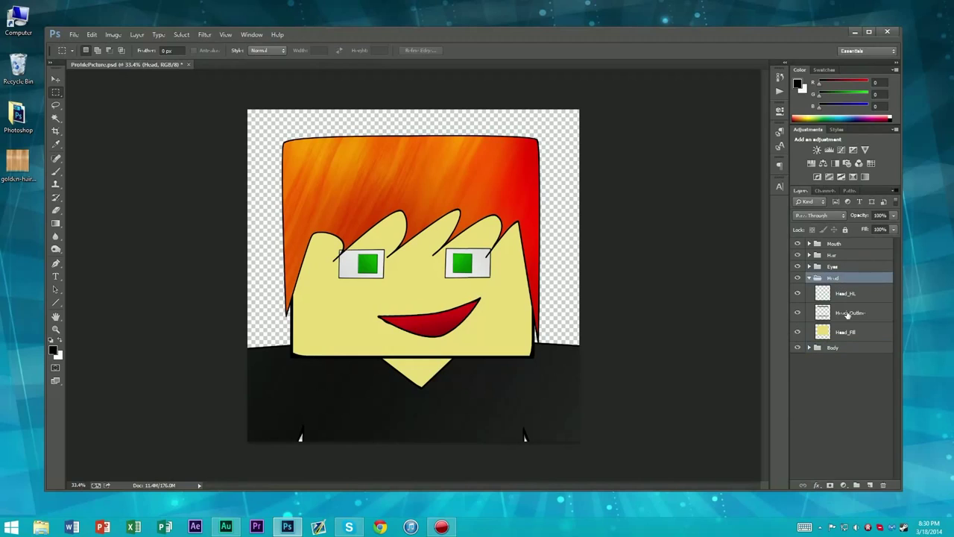
click(846, 295)
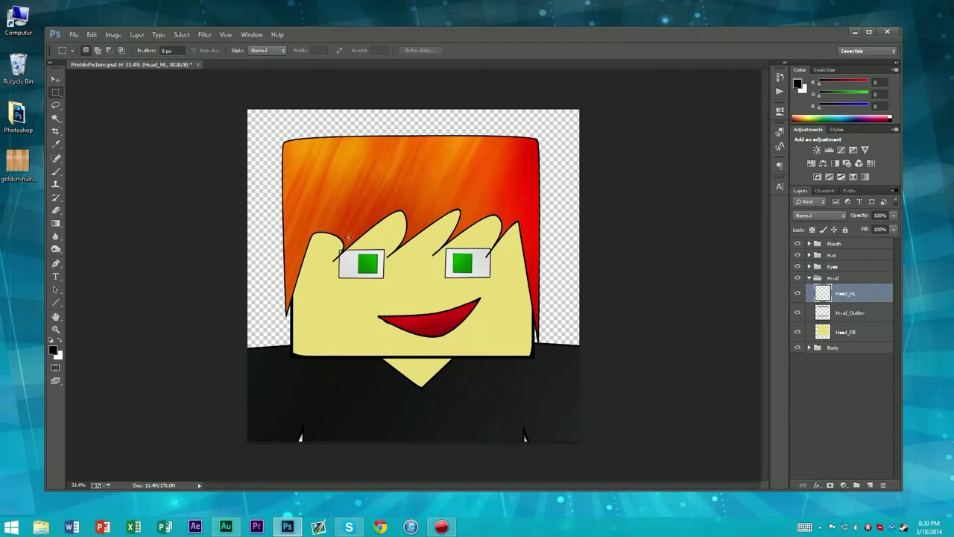
key(b)
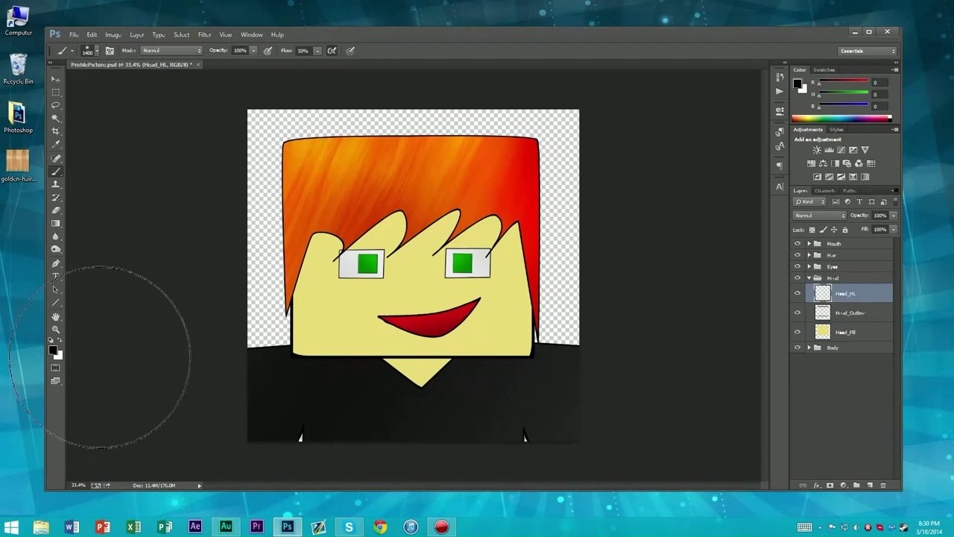
click(60, 340)
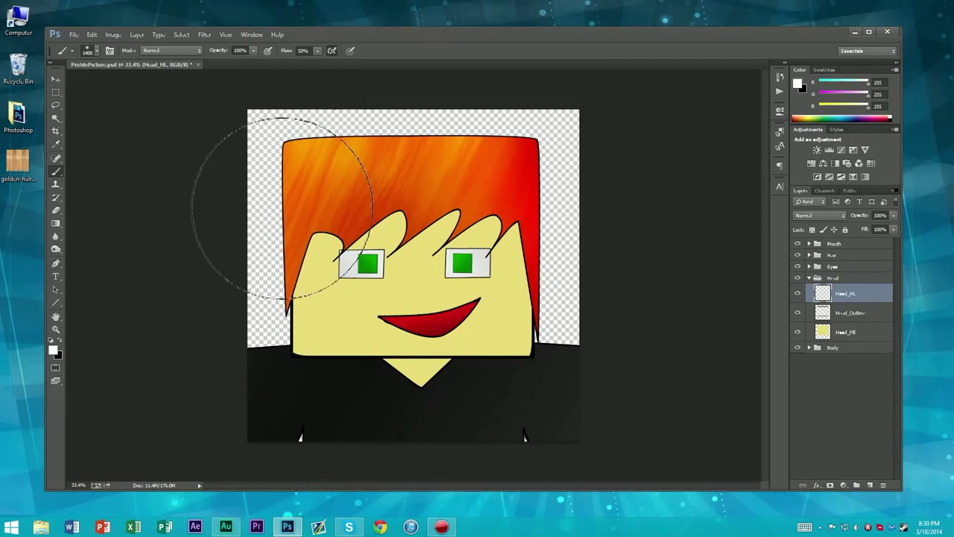
Try soft white brush strokes down the left side of the character, undoing the first one
mouse_move(295, 179)
mouse_down()
mouse_move(291, 298)
mouse_move(321, 235)
mouse_up()
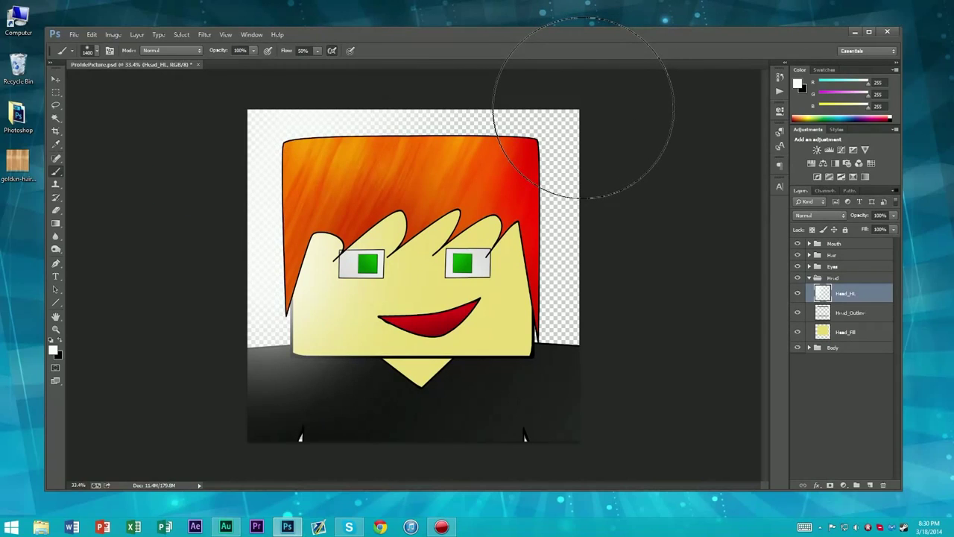
key(ctrl+z)
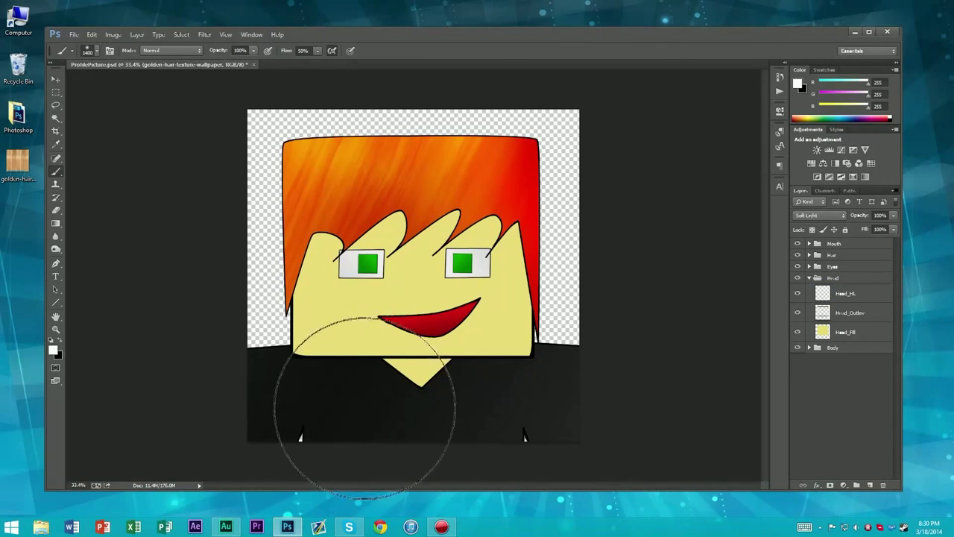
mouse_move(217, 165)
mouse_down()
mouse_move(575, 213)
mouse_move(320, 298)
mouse_move(222, 179)
mouse_up()
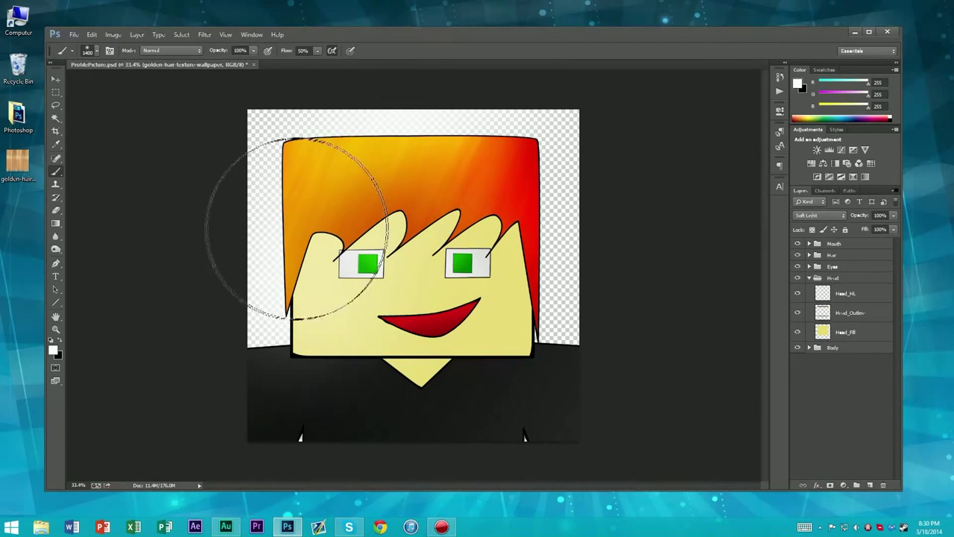
Try selecting the area outside the head with the Magic Wand on the Head_Outline layer, then clear the selection on Head_HL
click(855, 311)
key(w)
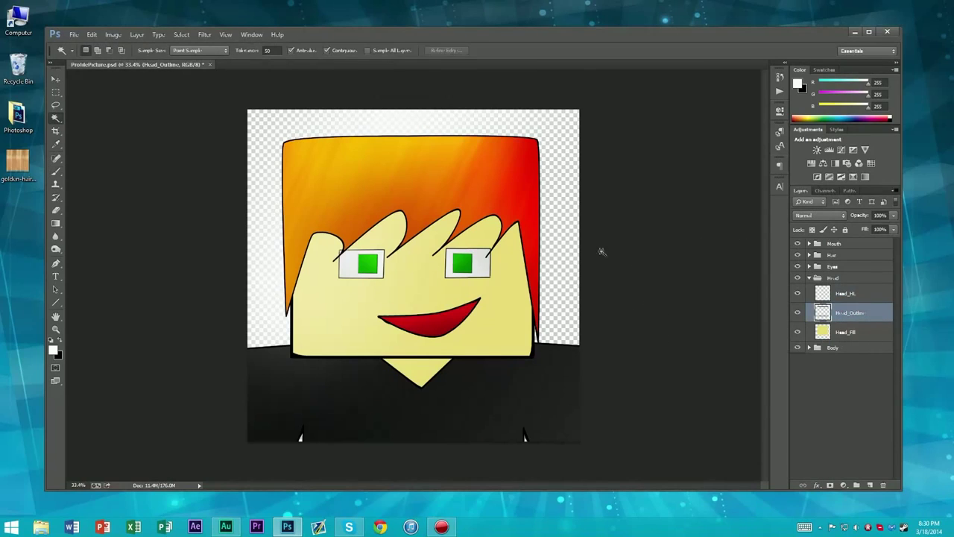
click(550, 245)
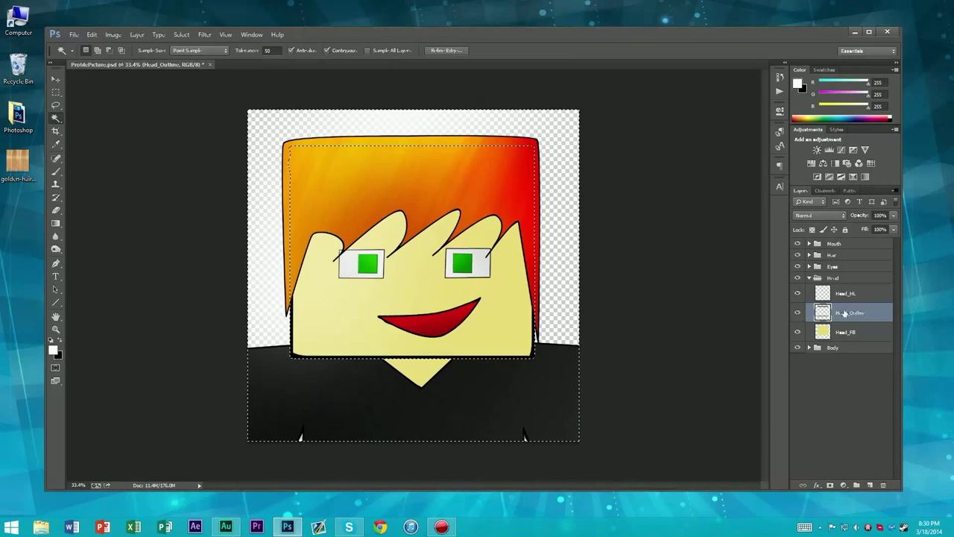
click(846, 297)
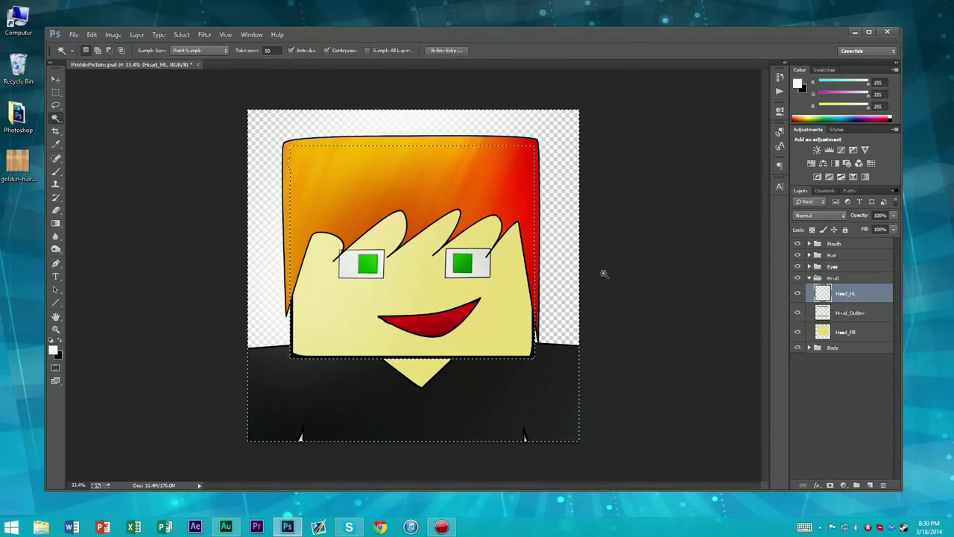
key(ctrl+d)
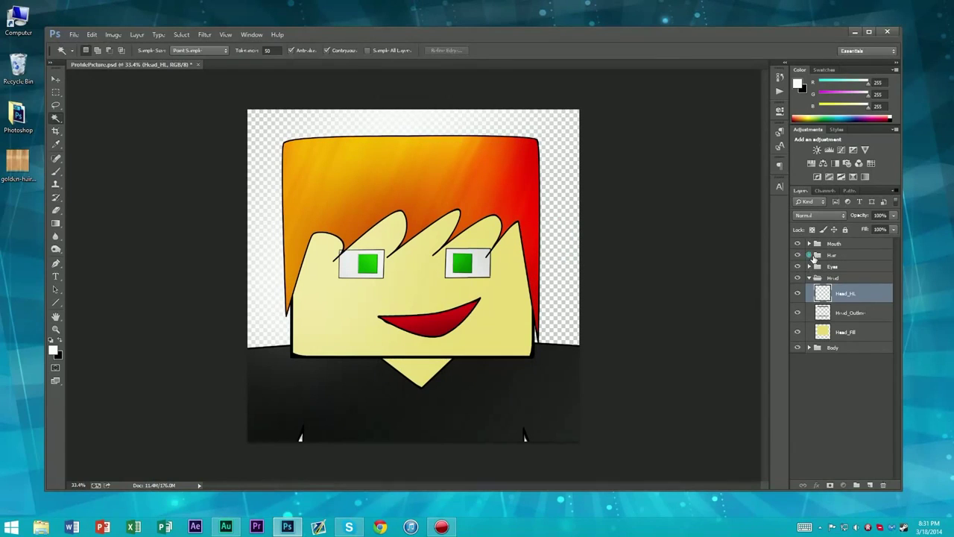
Try selecting the hair's interior with the Magic Wand on the Hair_Outline layer, then switch to Head_HL and clear the selection
click(816, 255)
click(809, 255)
click(856, 276)
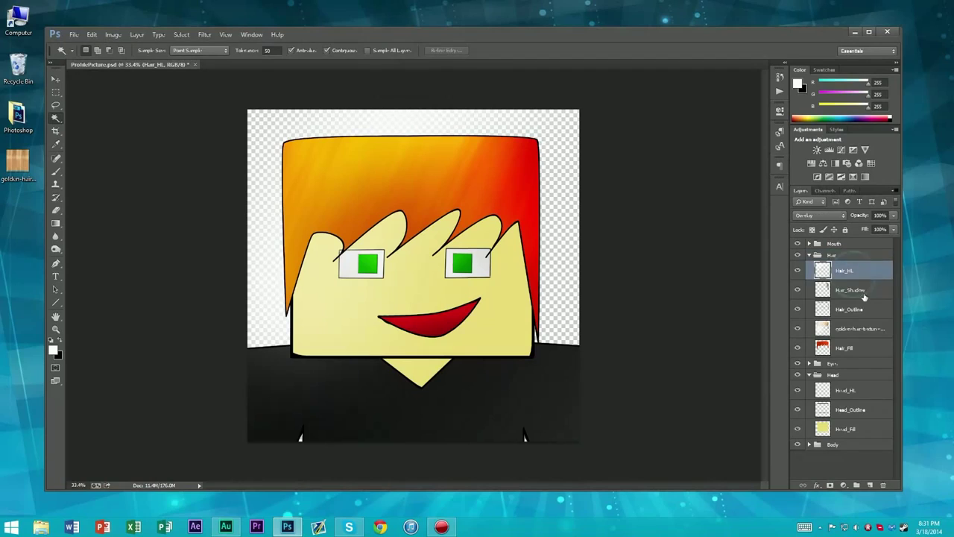
click(866, 313)
click(864, 291)
click(854, 308)
click(490, 213)
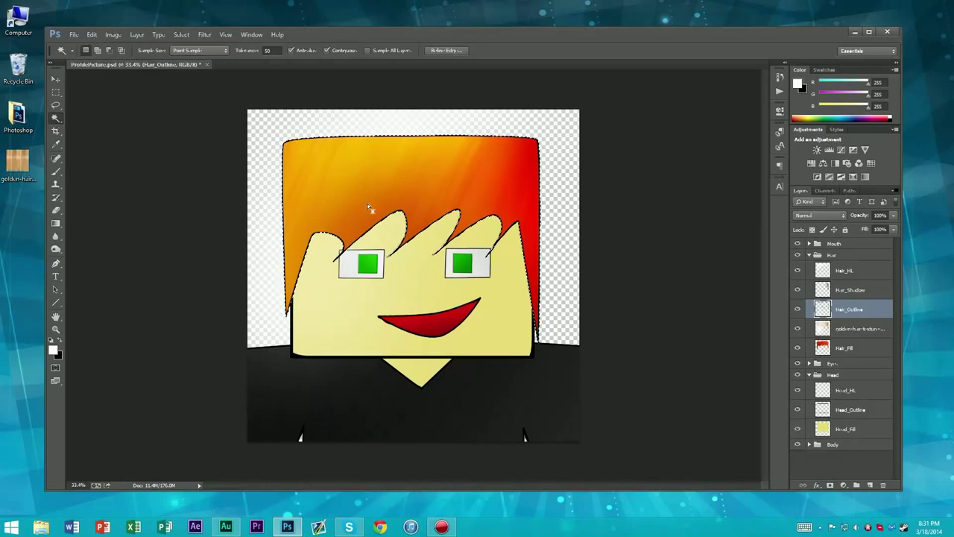
click(841, 391)
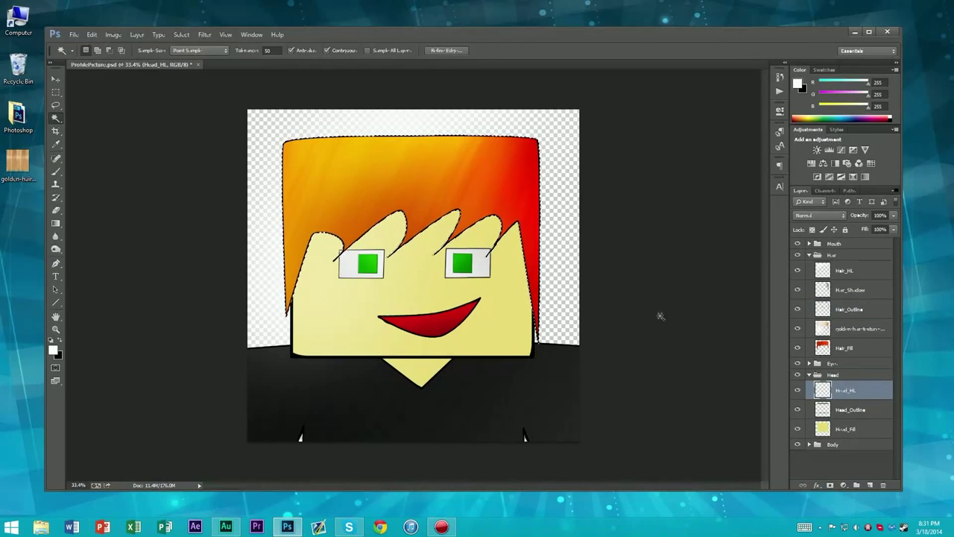
key(m)
key(ctrl+d)
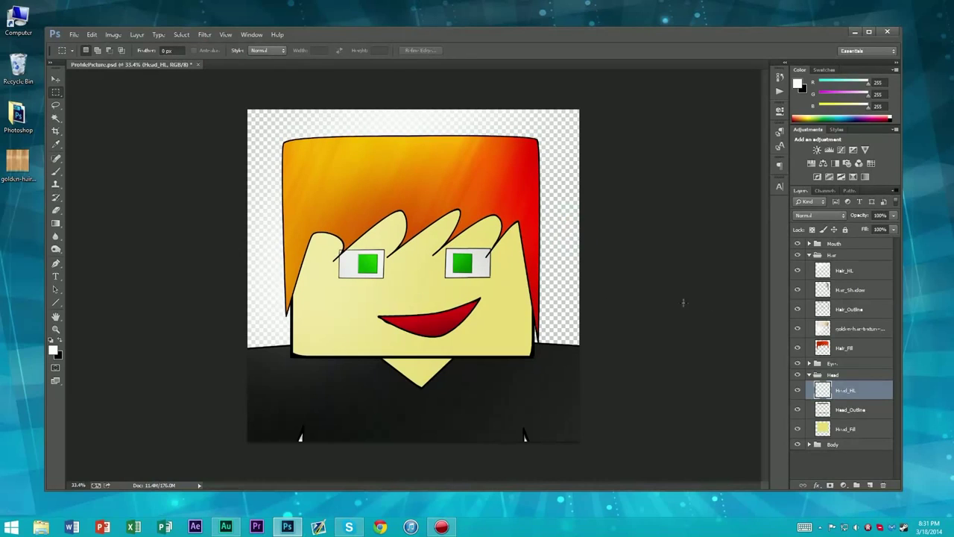
Retry the Magic Wand selection around the head from the Head_Outline layer, then return to Head_HL and deselect
click(856, 409)
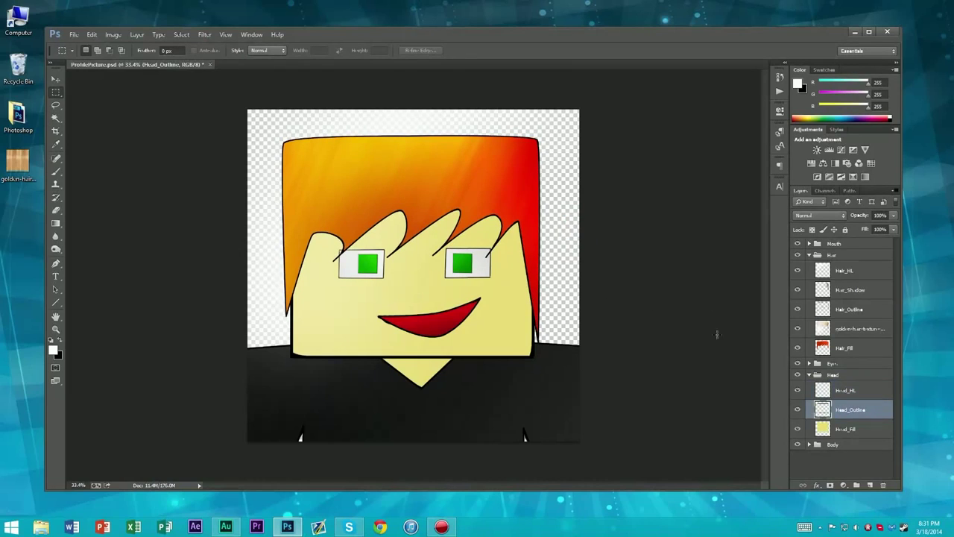
key(w)
click(577, 257)
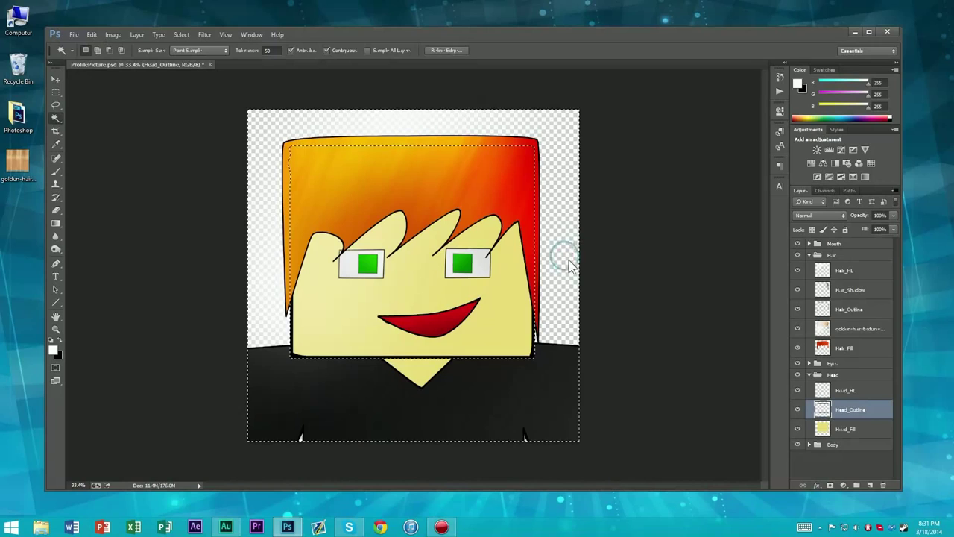
click(832, 392)
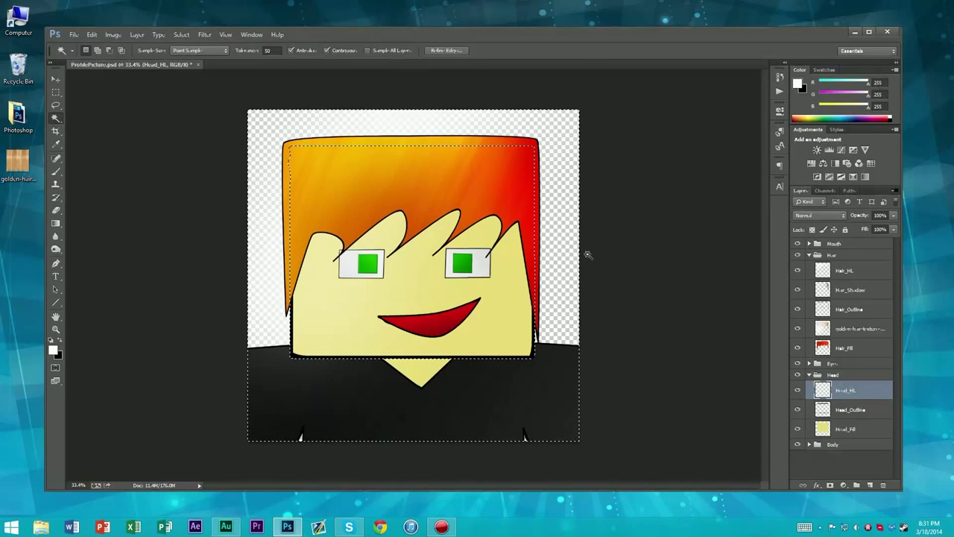
key(m)
key(ctrl+d)
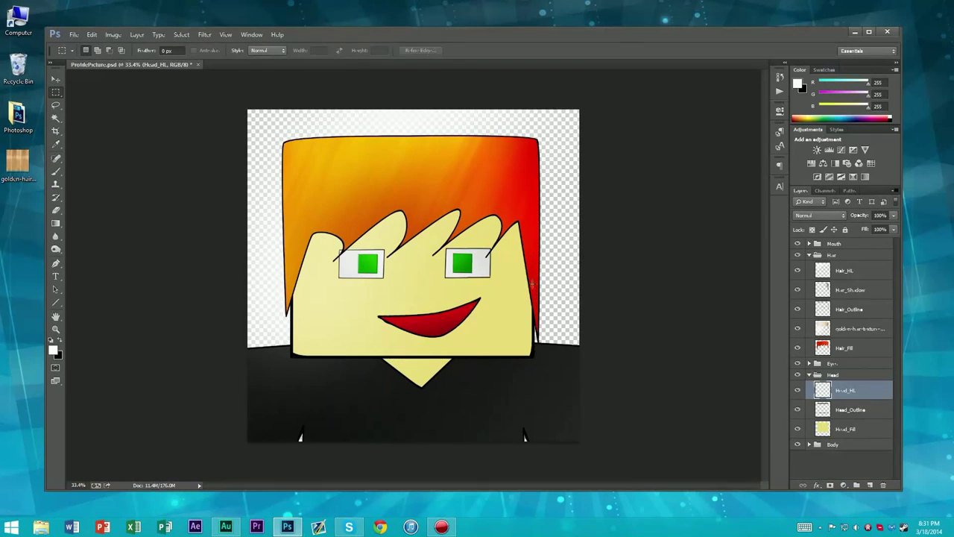
Try a large soft white highlight over the middle of the face on the Head_HL layer and undo it
key(b)
mouse_move(445, 297)
mouse_down()
mouse_move(479, 234)
mouse_move(447, 320)
mouse_up()
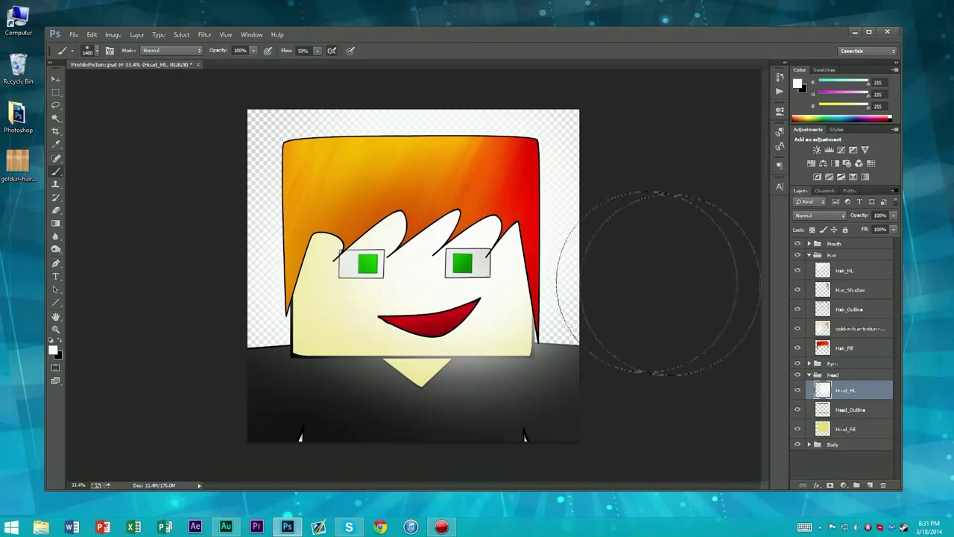
key(ctrl+z)
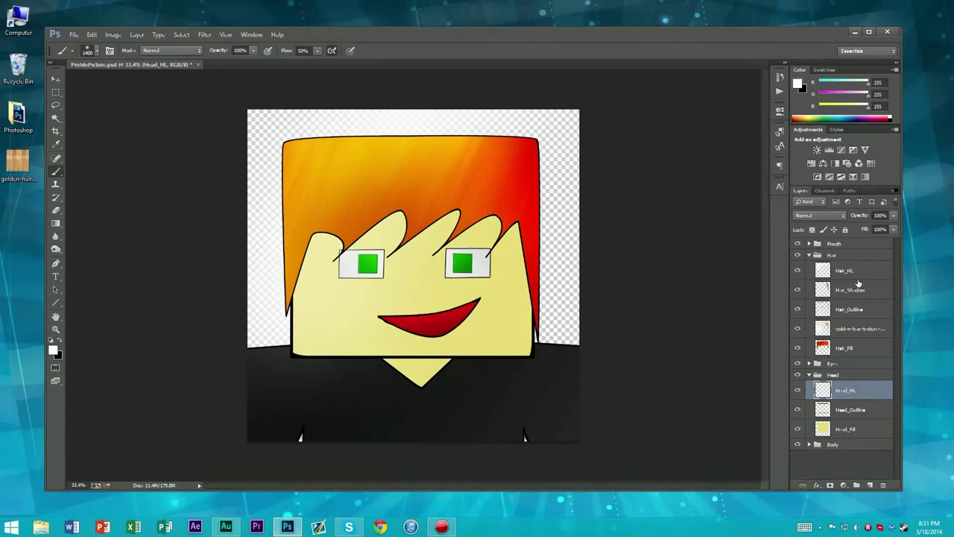
Step back through the history to undo the stray white brush stroke on the golden-hair texture layer
ctrl+click(855, 276)
key(alt+bracketright)
key(alt+bracketright)
key(alt+bracketright)
key(alt+bracketright)
key(alt+bracketright)
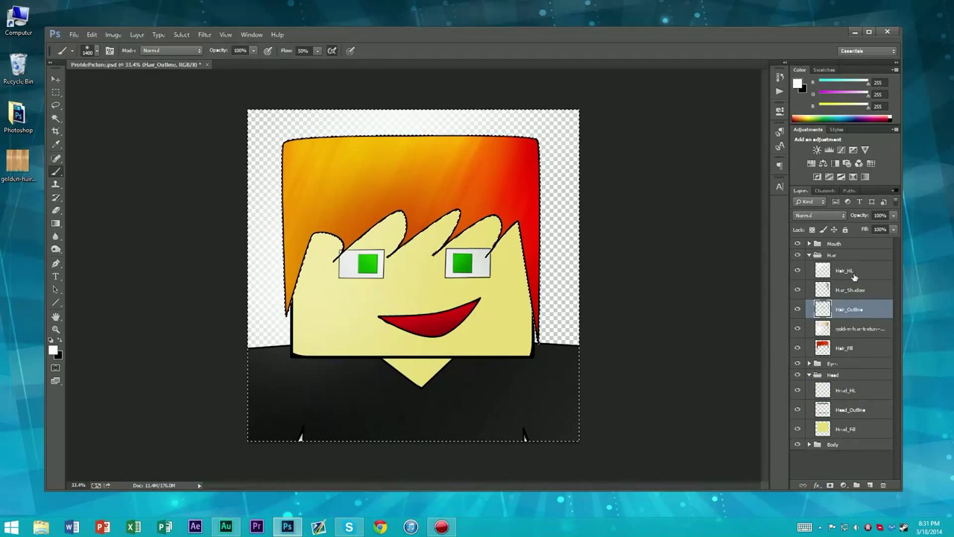
key(ctrl+z)
key(alt+bracketright)
key(alt+bracketright)
key(alt+bracketright)
key(alt+bracketright)
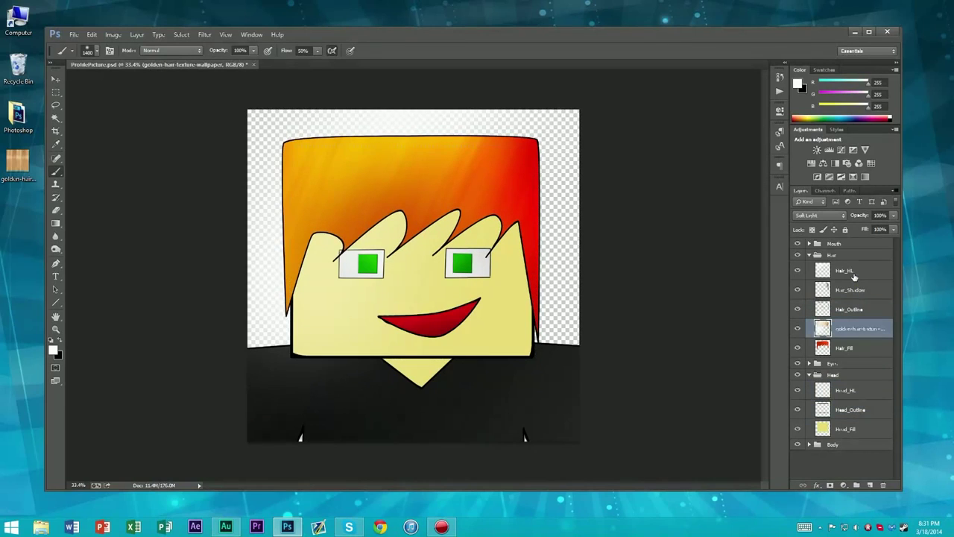
key(ctrl+d)
key(shift+alt+f)
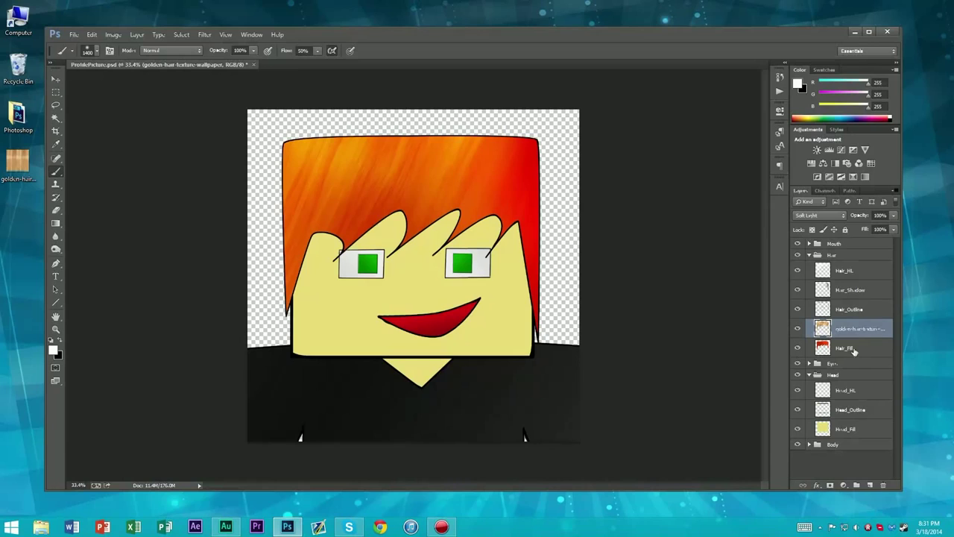
Try a soft white highlight along the left side of the face on Head_HL, and undo it
click(845, 392)
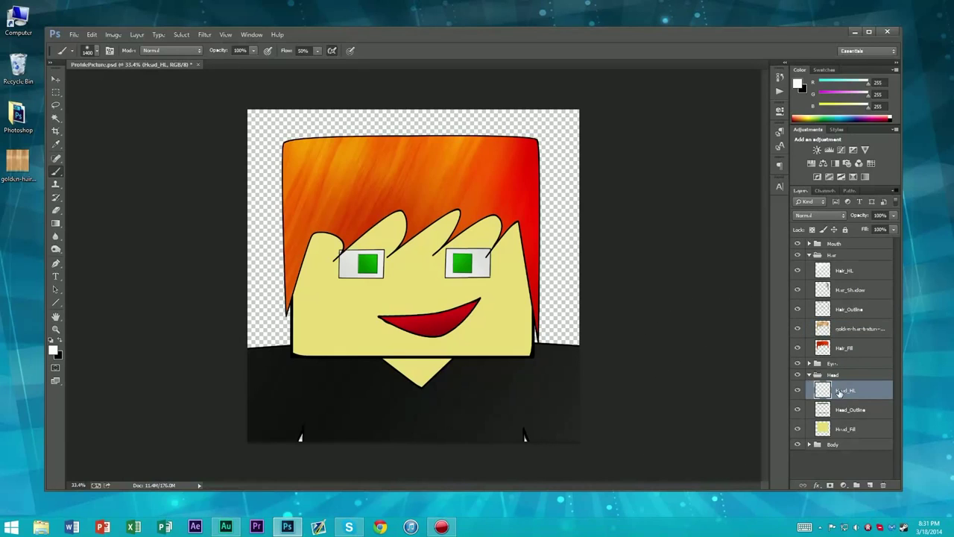
click(270, 298)
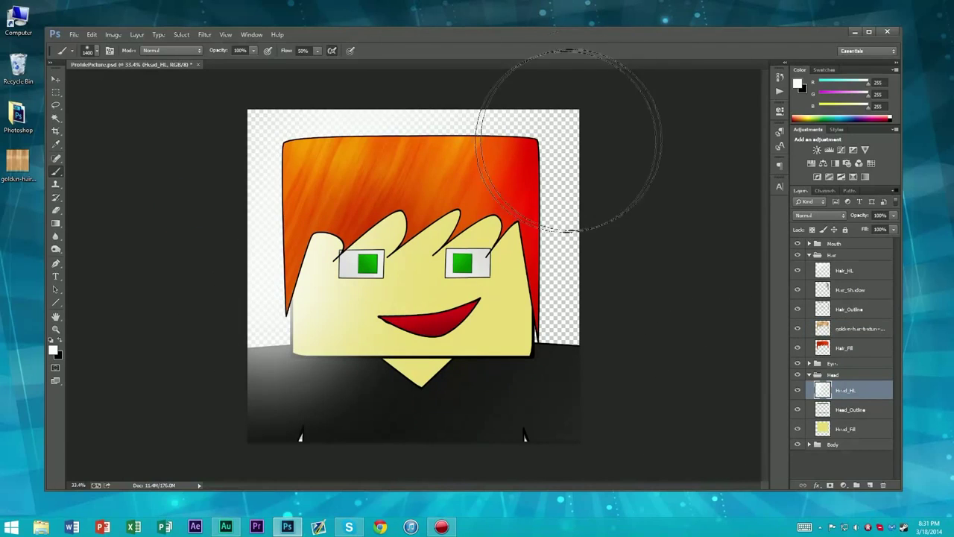
key(ctrl+alt+z)
key(ctrl+alt+z)
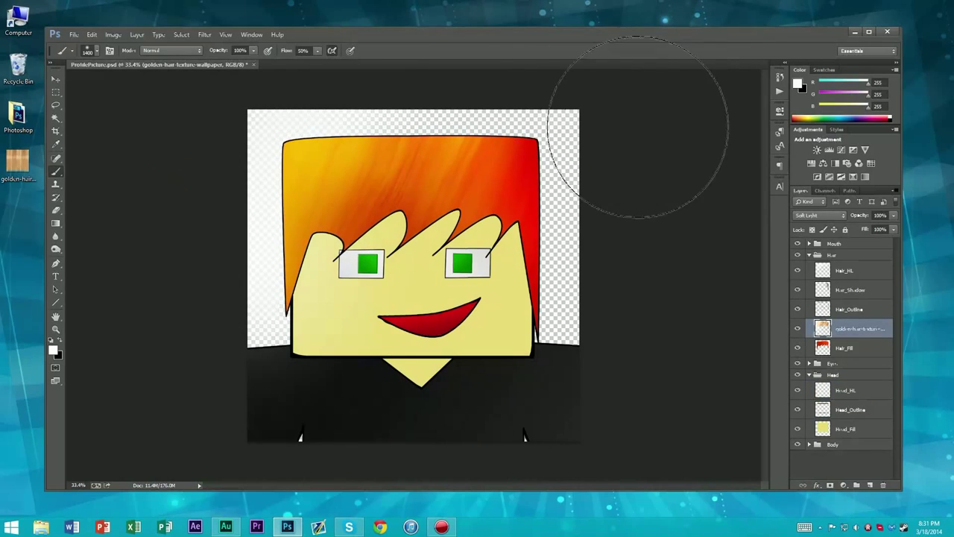
key(ctrl+alt+z)
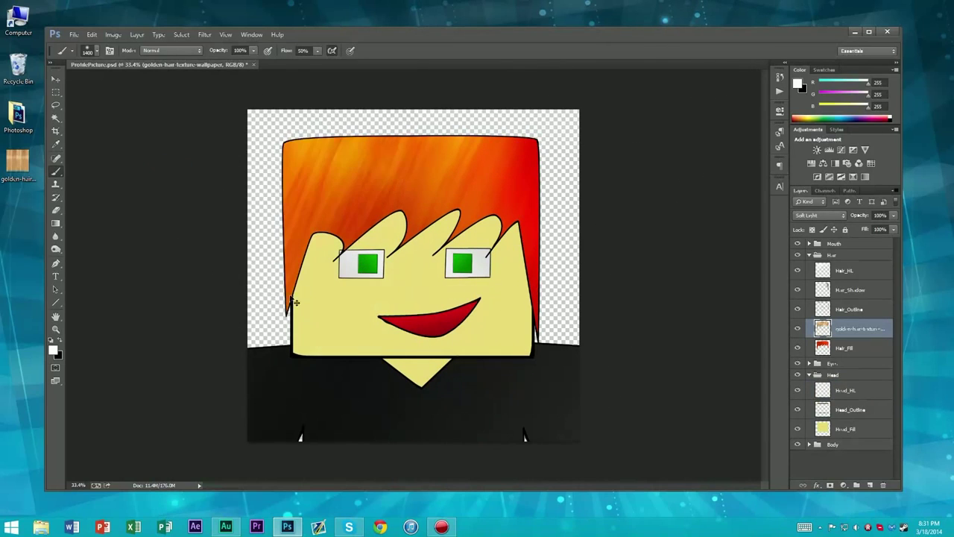
Compare the hair with and without the white stroke on the golden-hair texture layer, ending with the stroke undone
key(ctrl+shift+z)
key(ctrl+shift+z)
key(ctrl+shift+z)
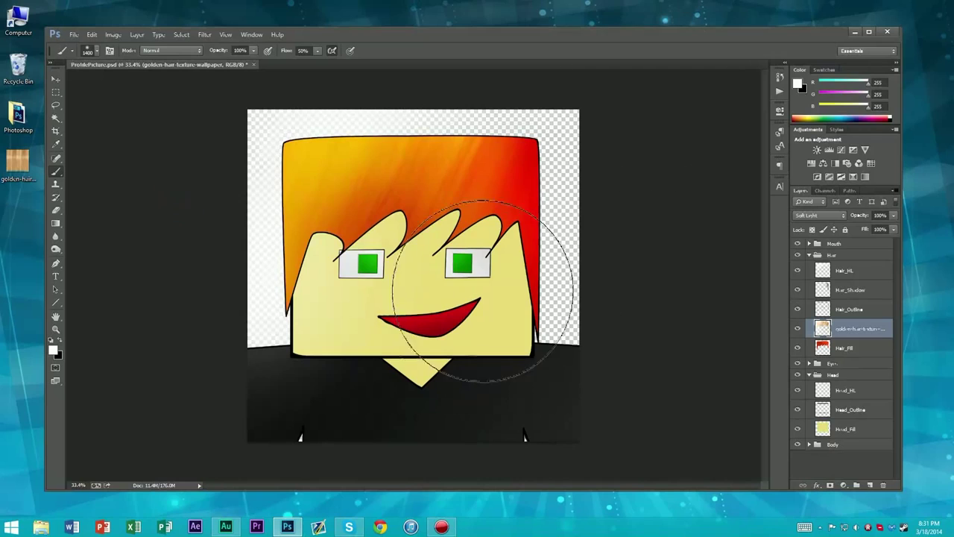
key(ctrl+alt+z)
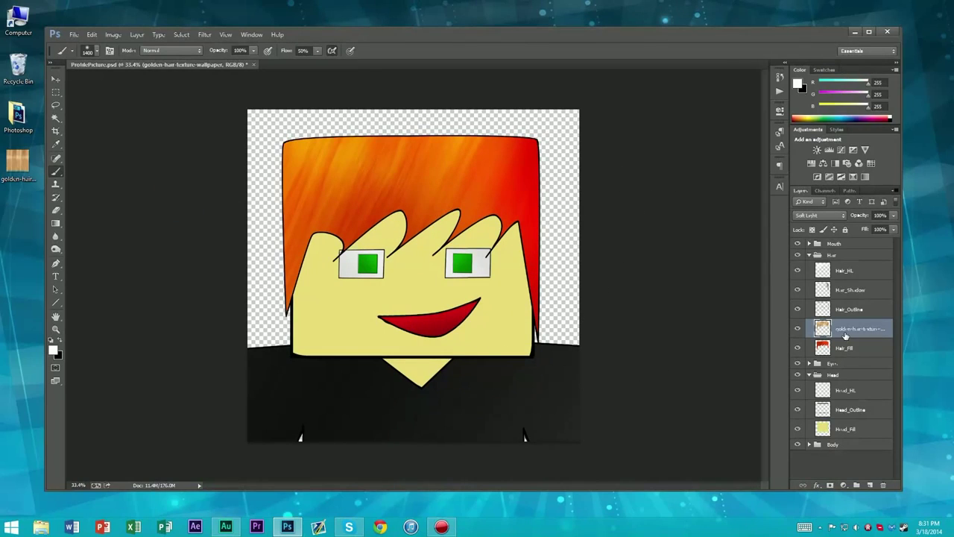
Try another white highlight at the face's lower left on Head_HL, undo it, and reselect the Head_HL layer
click(837, 396)
click(224, 327)
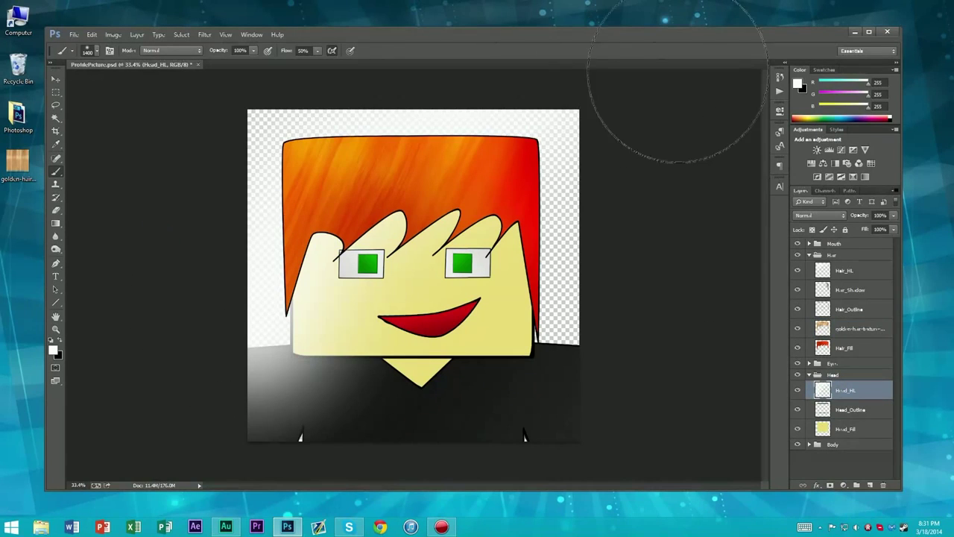
key(ctrl+z)
click(857, 328)
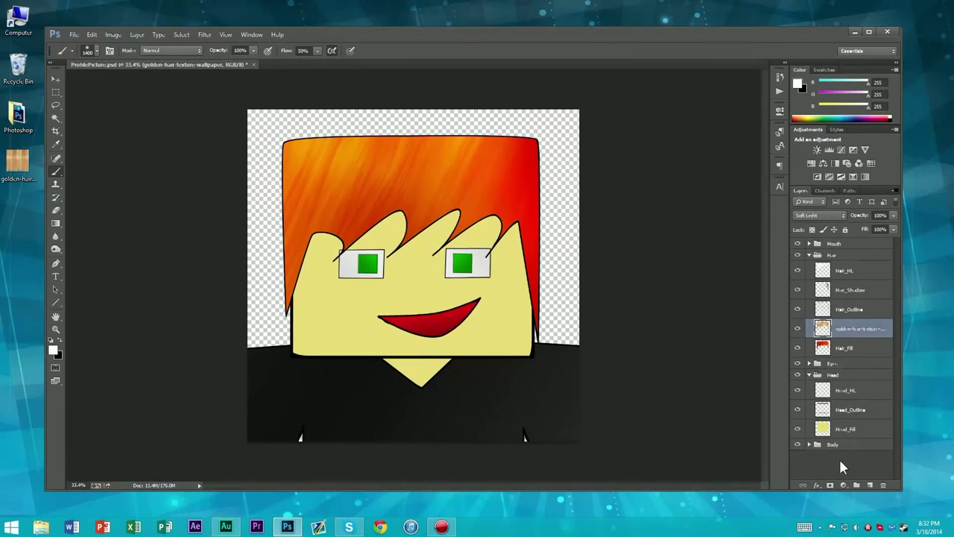
click(852, 397)
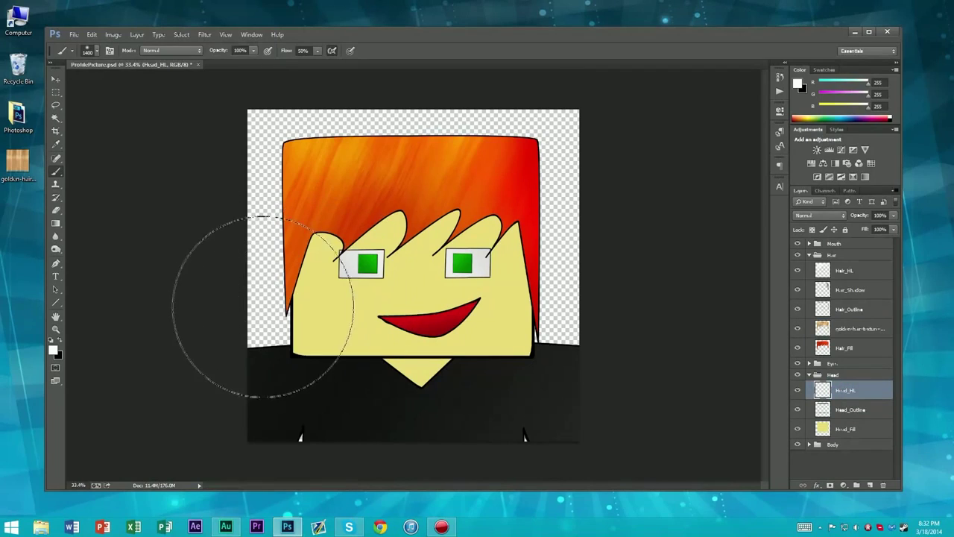
Paint a soft white highlight over the left side of the face on the Head_HL layer
click(256, 299)
key(ctrl+z)
click(858, 328)
click(850, 390)
click(237, 317)
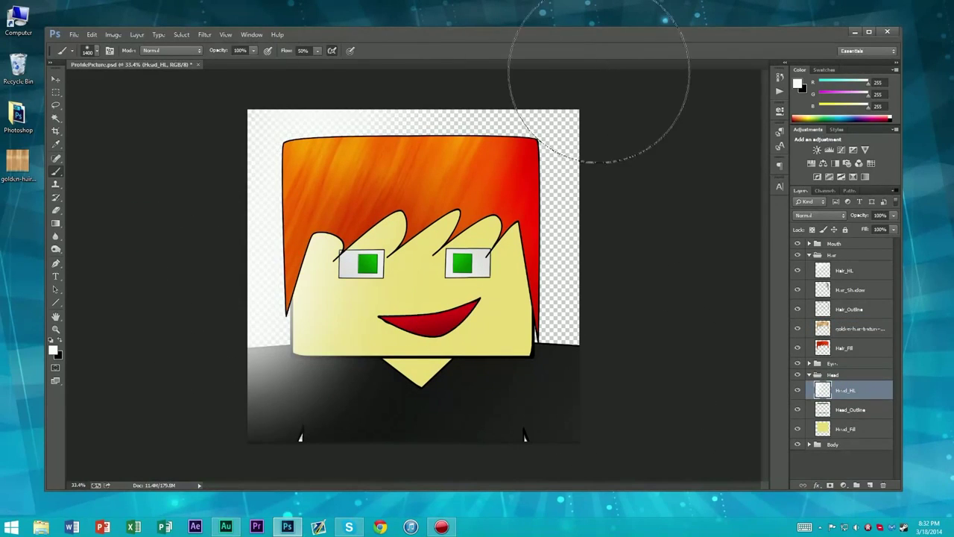
click(856, 417)
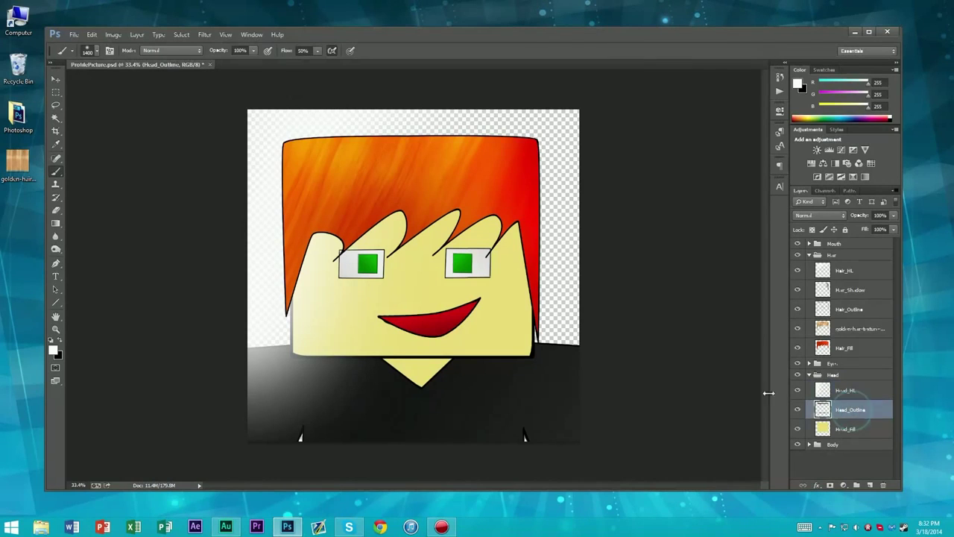
key(ctrl+e)
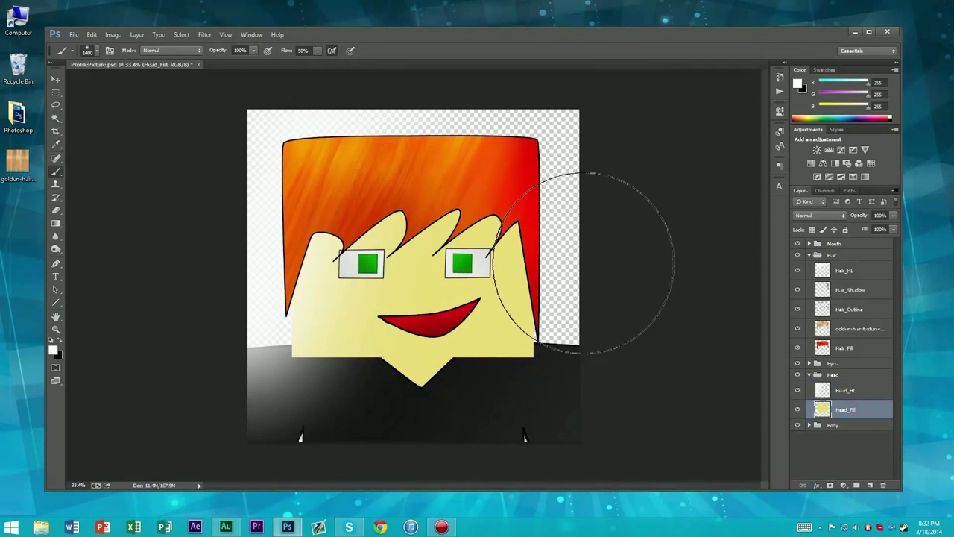
key(ctrl+z)
Select the area outside the head from Head_Outline with the Magic Wand, delete it from Head_HL, and deselect
key(w)
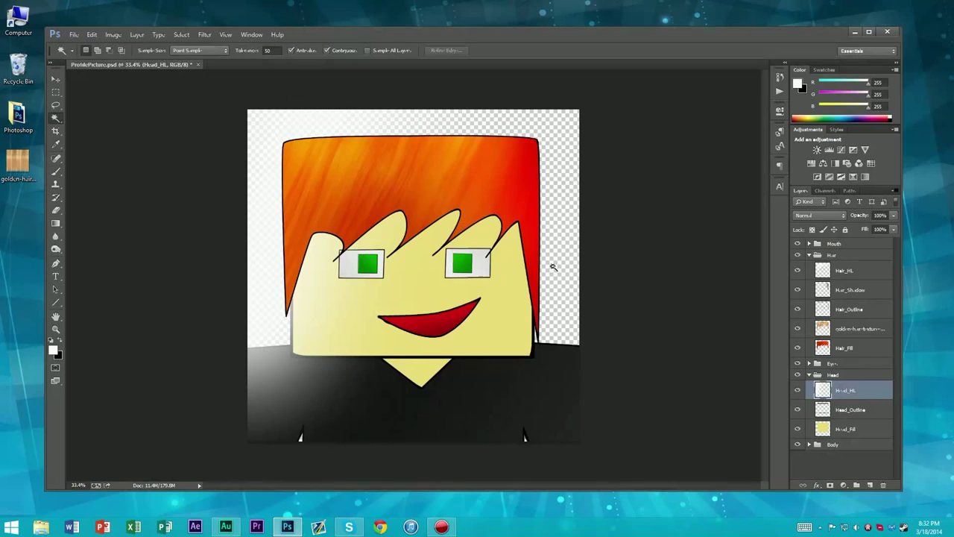
click(564, 263)
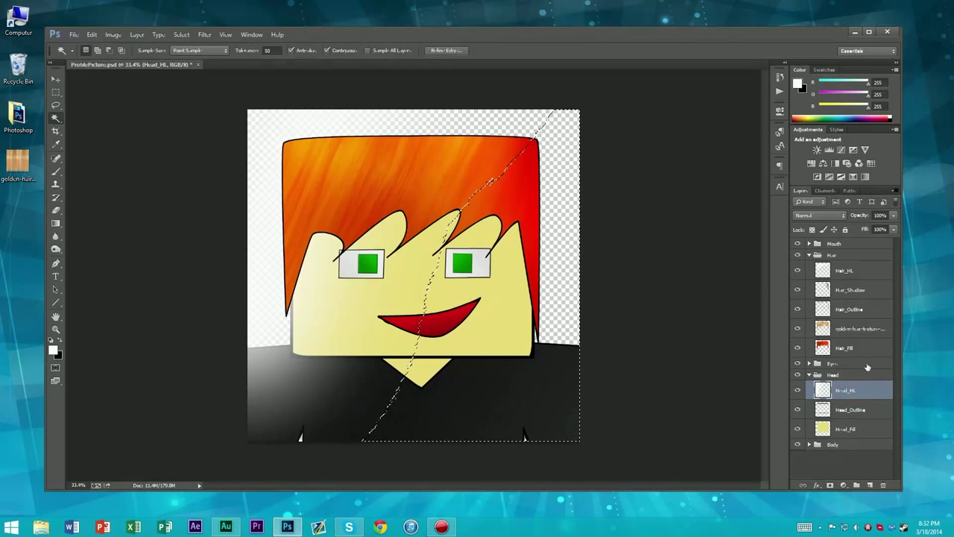
click(850, 409)
key(ctrl+d)
click(563, 251)
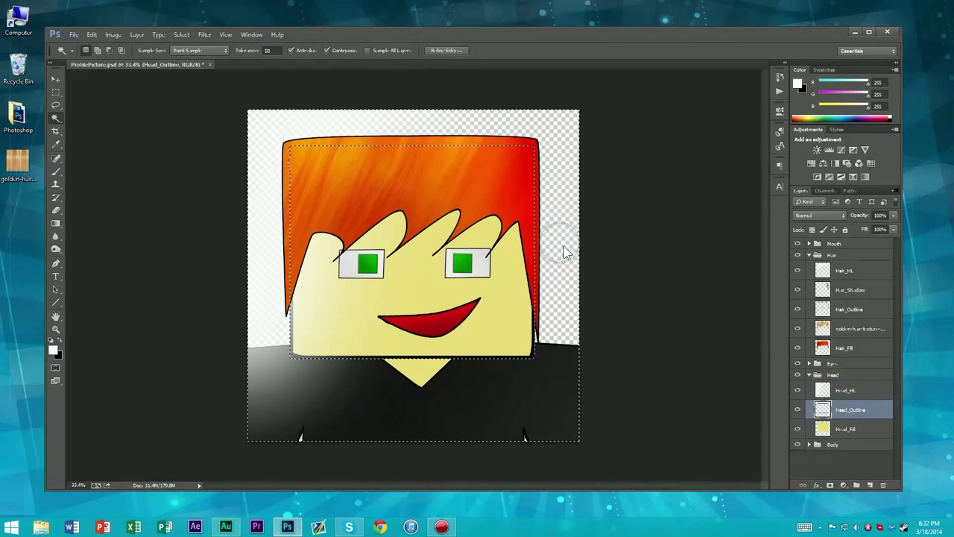
click(849, 390)
key(Delete)
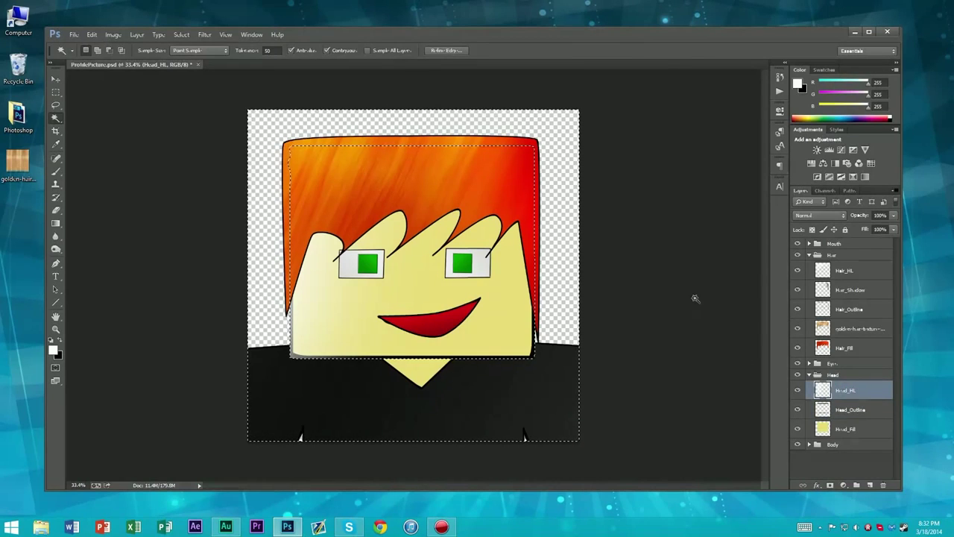
key(ctrl+d)
key(m)
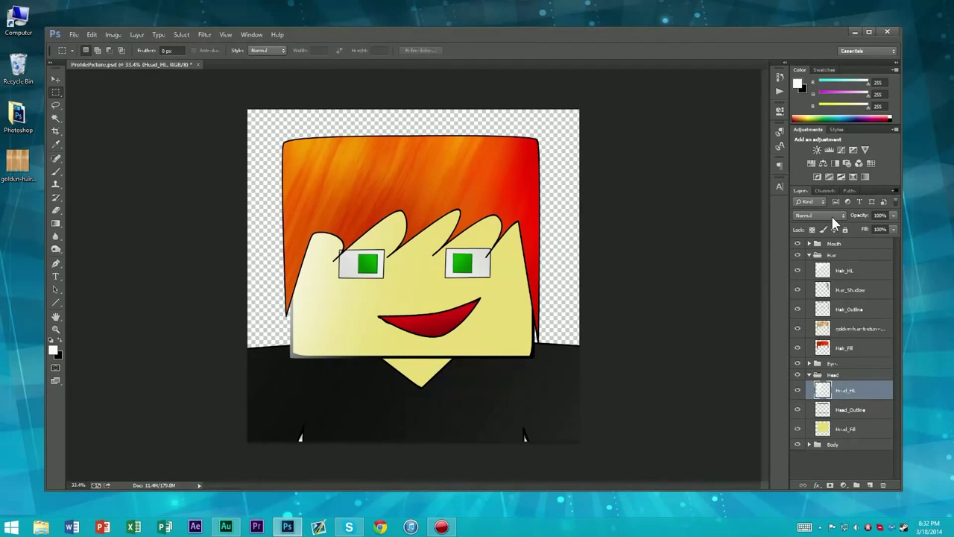
Move Head_HL below Head_Outline, try several blending modes on it, and settle on Overlay
drag(835, 385, 842, 419)
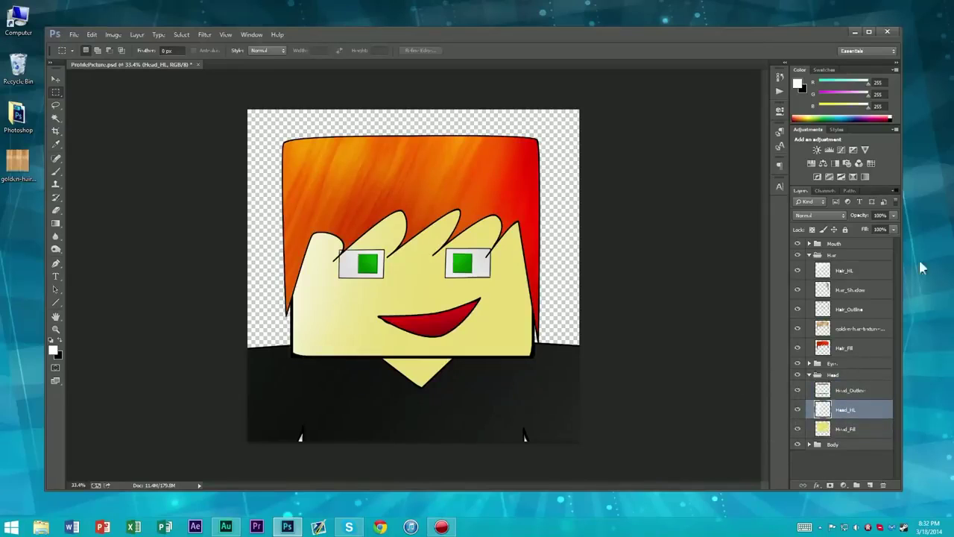
click(818, 214)
click(818, 215)
key(Down)
key(Down)
key(Down)
key(Down)
key(Down)
key(Down)
key(Down)
key(Down)
key(Down)
key(Down)
key(Down)
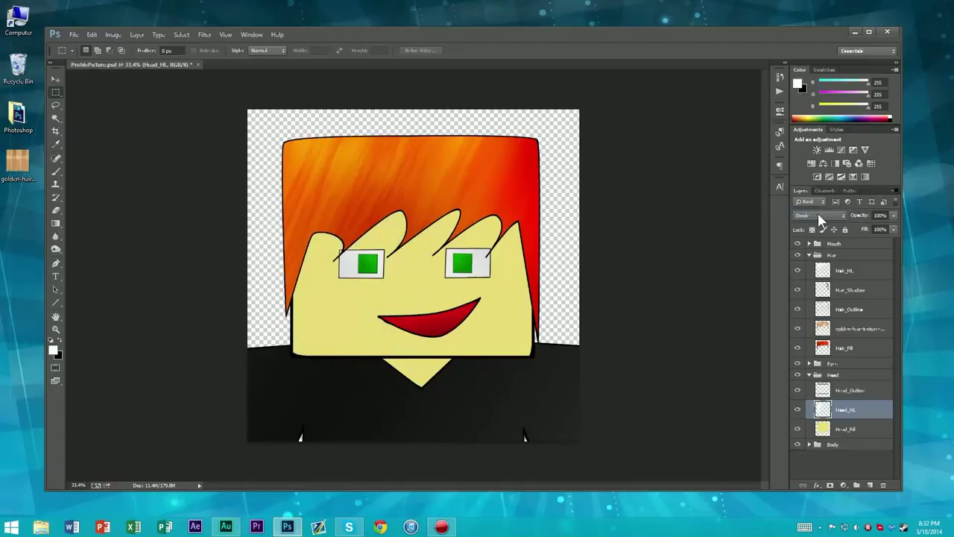
key(Up)
click(818, 213)
click(812, 350)
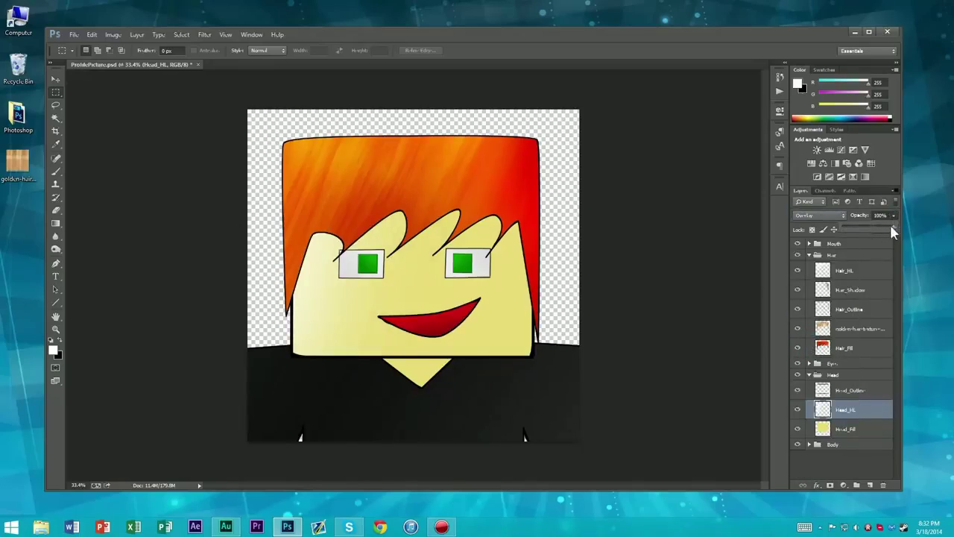
Lower the opacity of Head_HL to 40% and save the document
drag(890, 227, 859, 227)
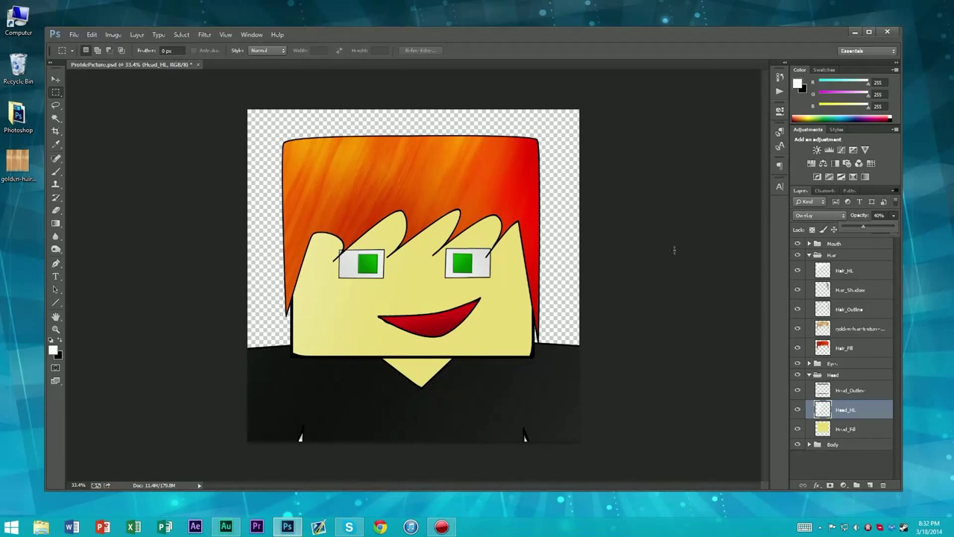
scroll(639, 230, down, 3)
scroll(604, 242, up, 2)
scroll(606, 238, up, 2)
scroll(606, 238, down, 3)
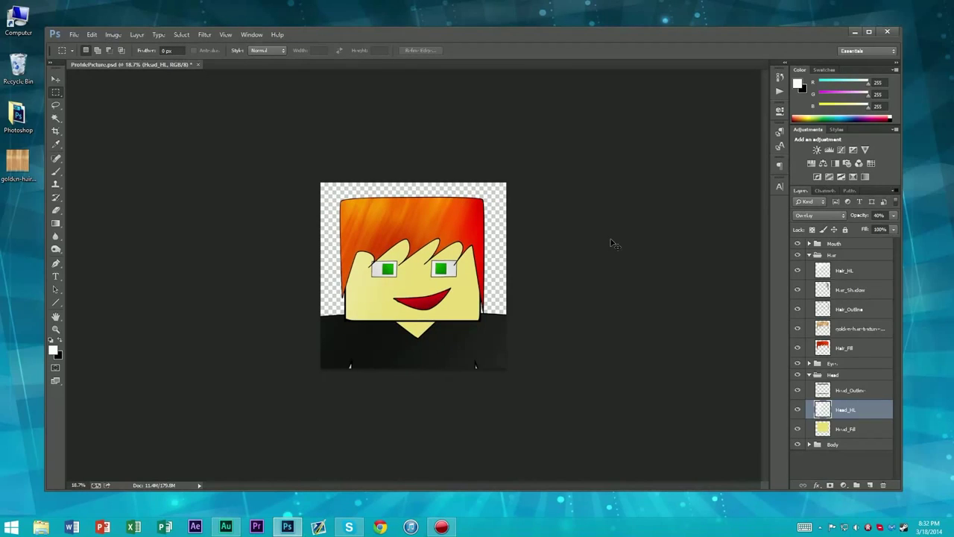
click(73, 34)
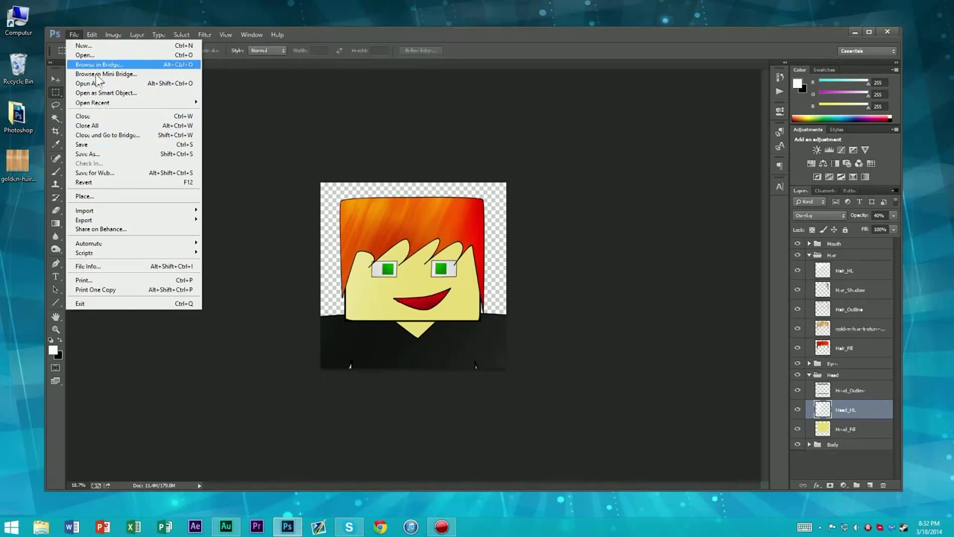
click(82, 144)
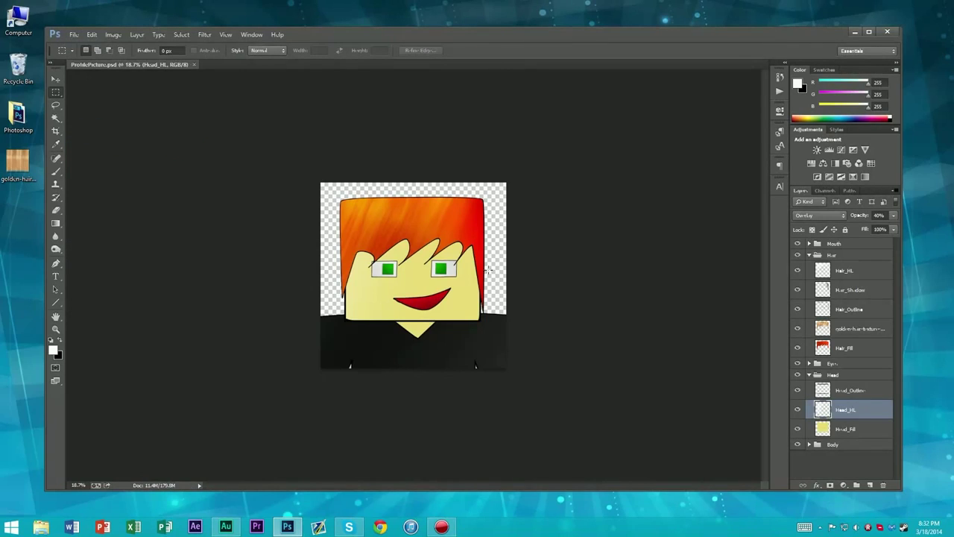
Add a new layer above Head_HL and name it Head_Shadow
key(ctrl+plus)
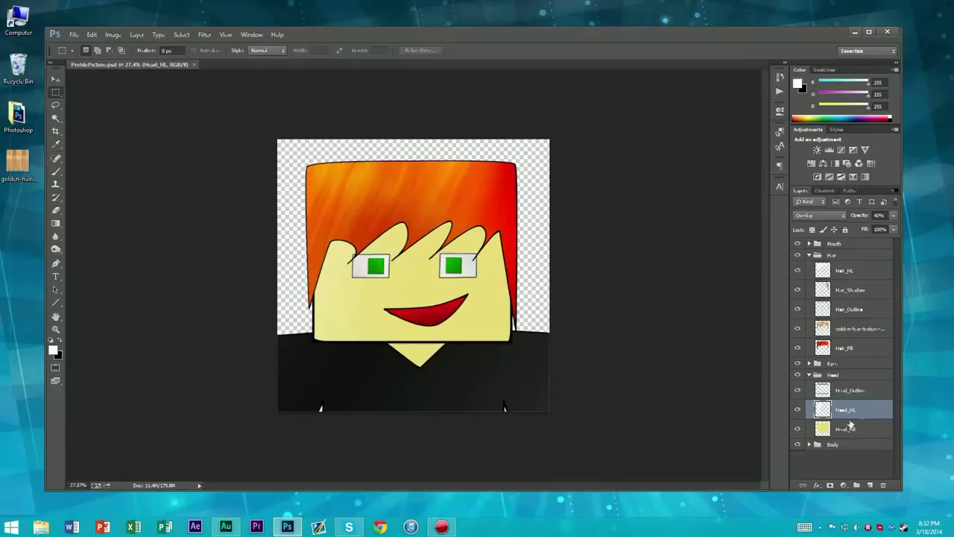
click(870, 484)
double_click(843, 410)
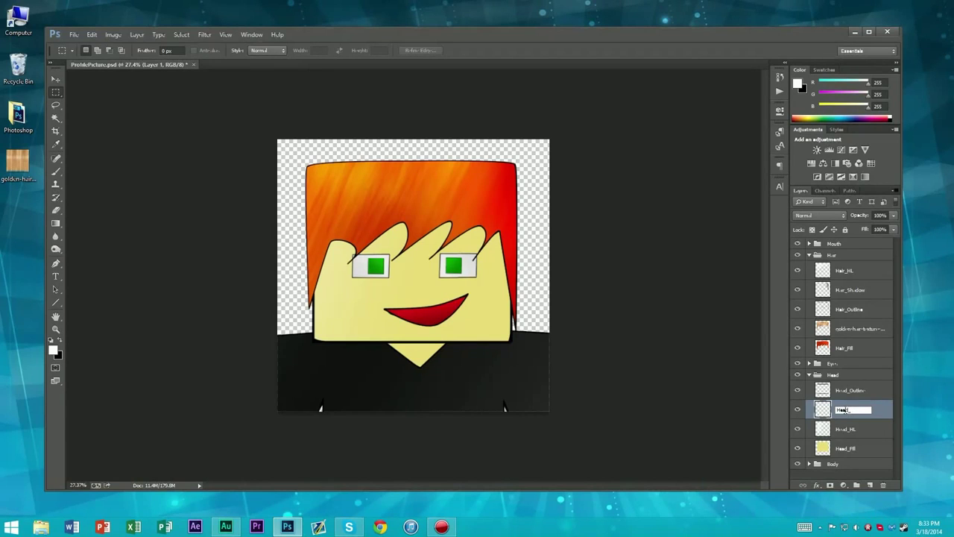
key(Return)
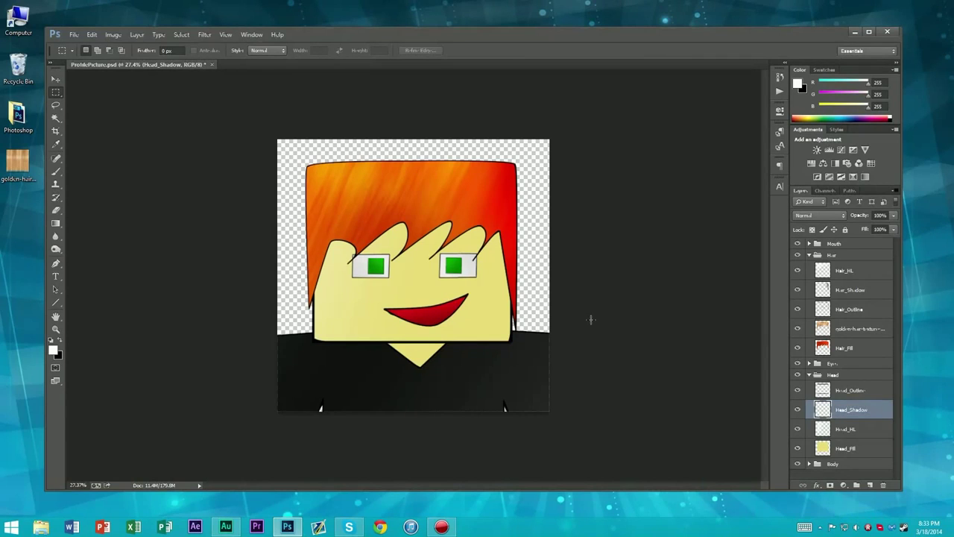
Brush a soft black shadow over the lower right of the face on Head_Shadow, undoing and repainting strokes as needed
key(b)
click(60, 339)
mouse_move(552, 224)
mouse_down()
mouse_move(564, 234)
mouse_move(384, 415)
mouse_up()
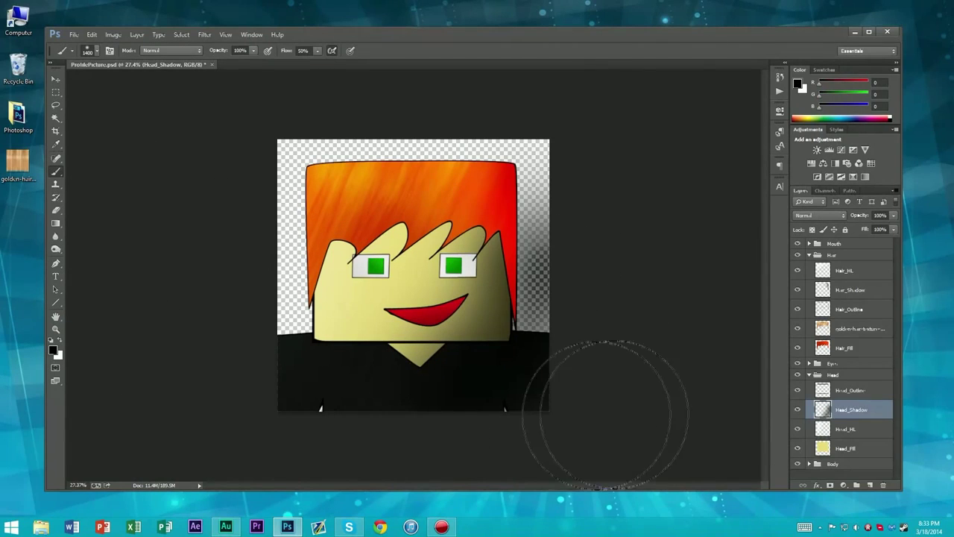
key(ctrl+z)
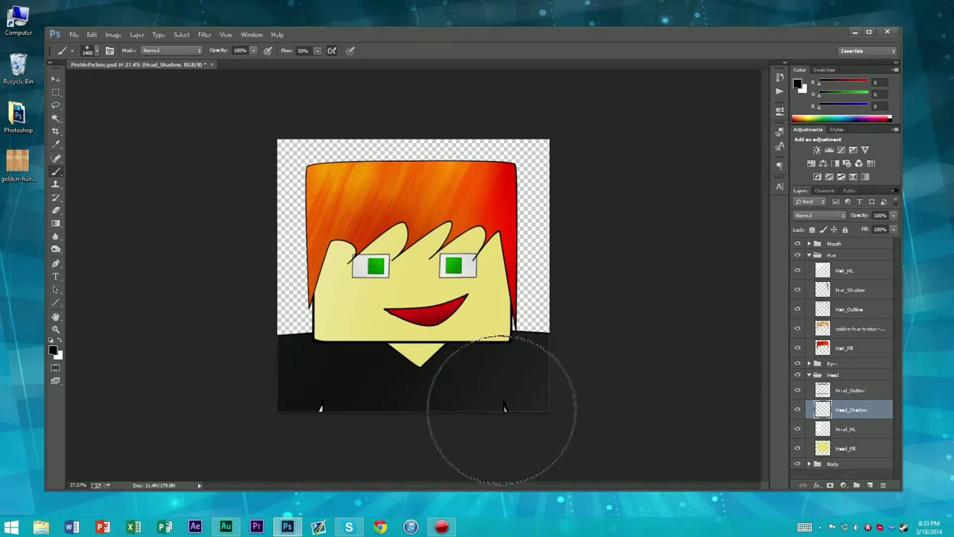
mouse_move(437, 373)
mouse_down()
mouse_move(578, 203)
mouse_move(607, 149)
mouse_up()
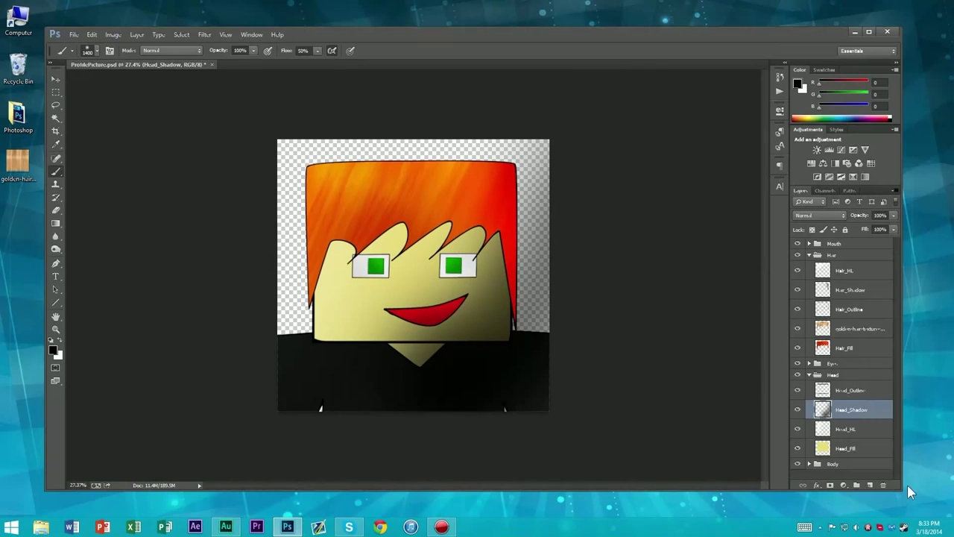
key(ctrl+z)
drag(505, 405, 633, 181)
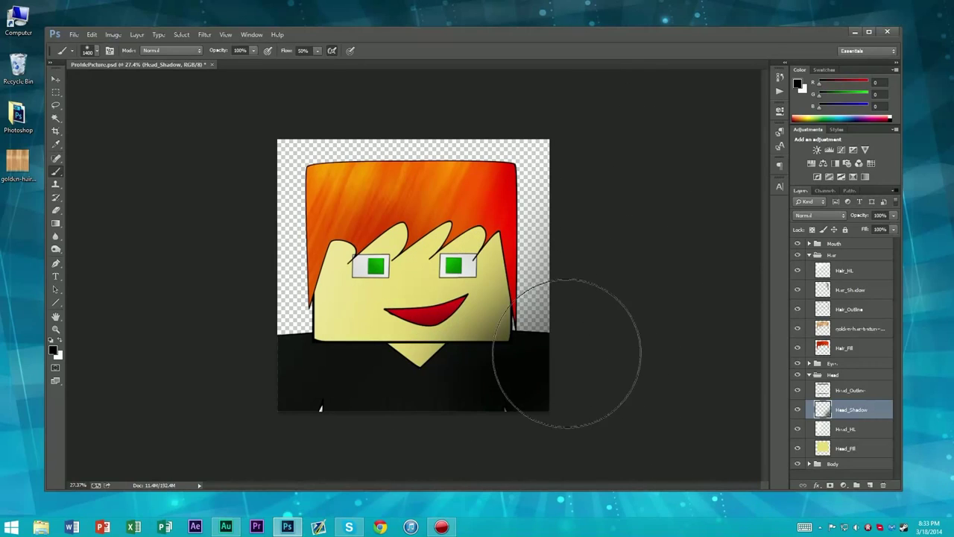
drag(567, 352, 618, 213)
drag(553, 362, 237, 496)
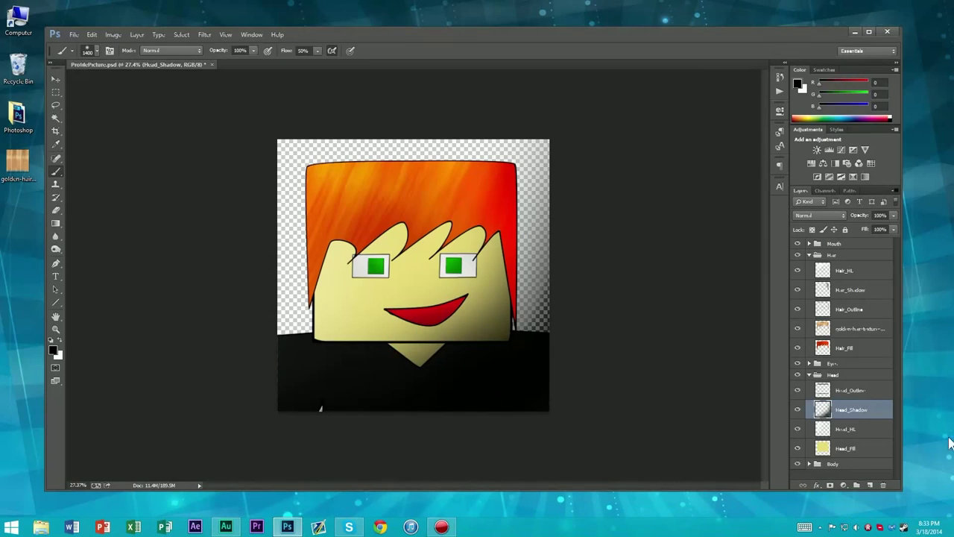
Select the area outside the head from Head_Outline with the Magic Wand, delete it from Head_Shadow, and deselect
click(854, 445)
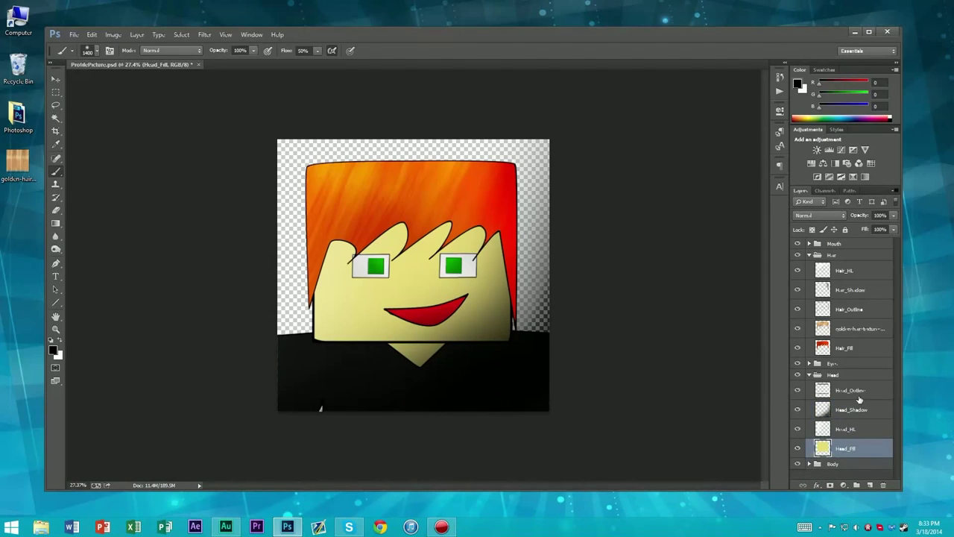
click(857, 398)
key(w)
click(526, 262)
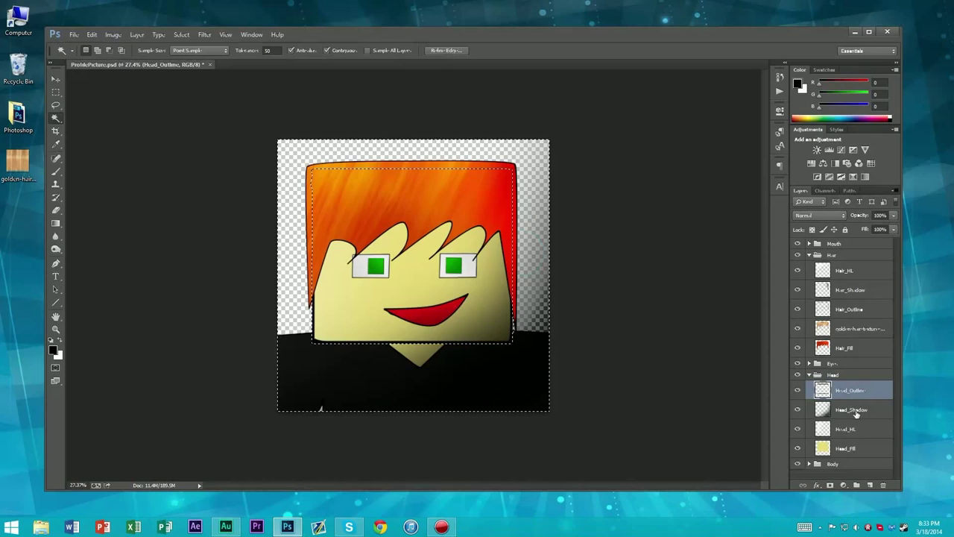
click(856, 411)
key(Delete)
key(ctrl+d)
key(m)
Try blending modes including Soft Light, Lighten, Overlay and Luminosity on the Head_Shadow layer
scroll(485, 305, down, 1)
scroll(486, 305, up, 2)
click(820, 215)
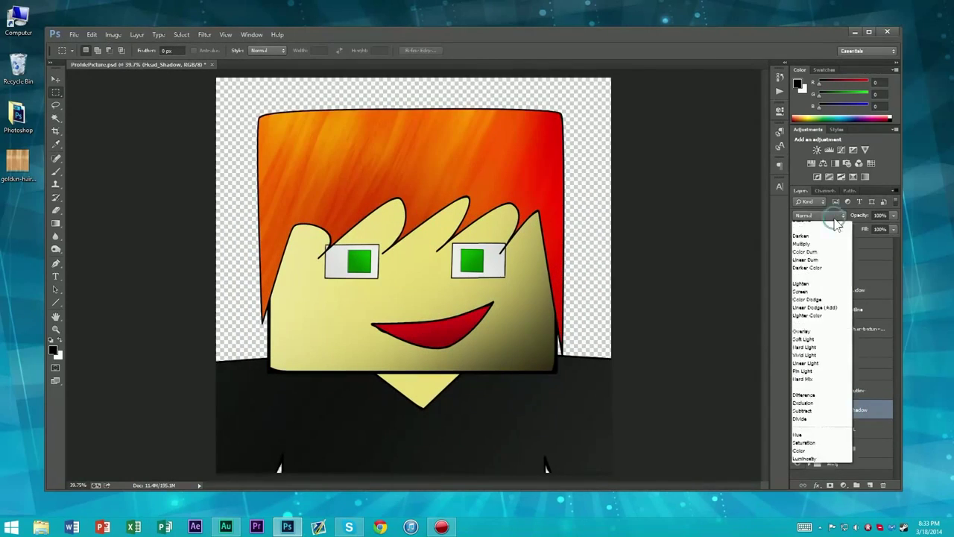
click(811, 341)
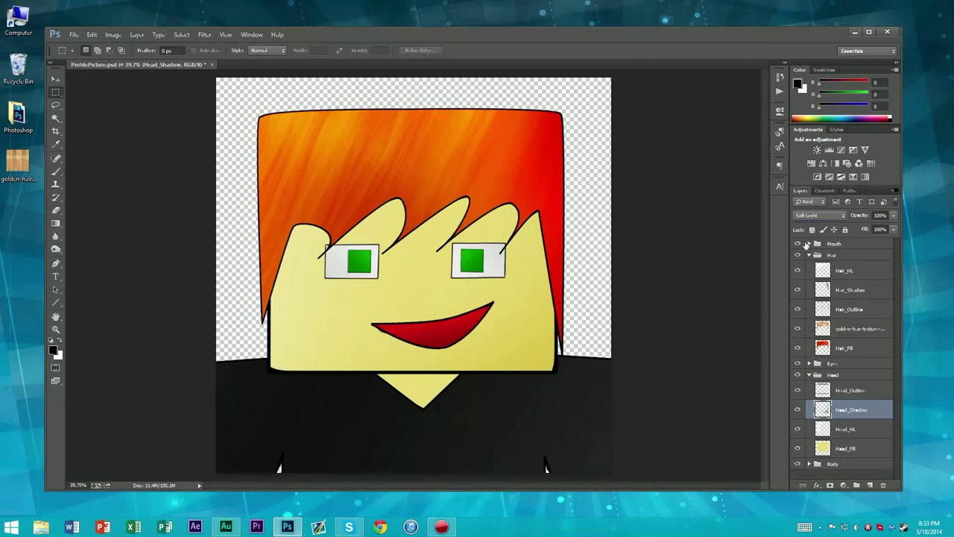
click(817, 215)
key(Escape)
click(814, 217)
click(818, 296)
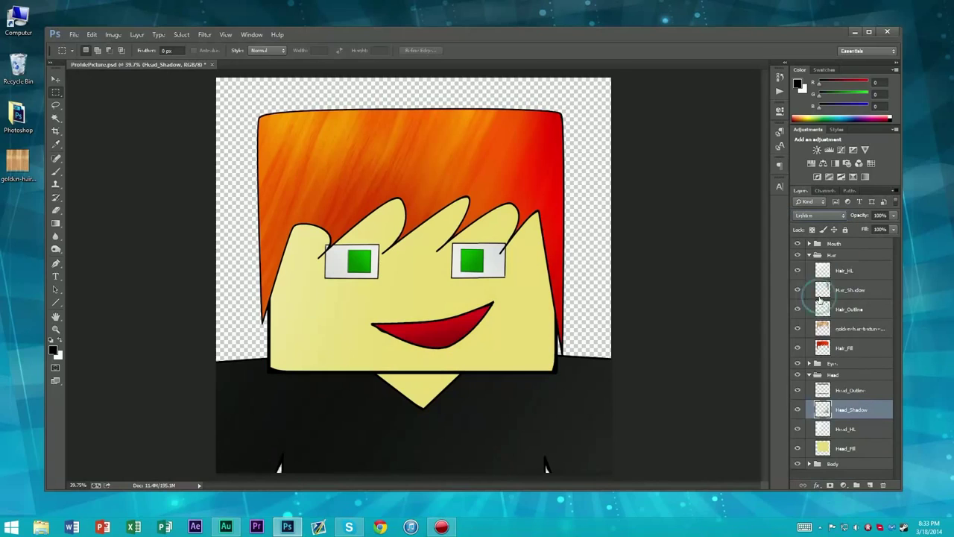
key(Down)
key(Down)
key(Down)
key(Down)
key(Down)
key(Down)
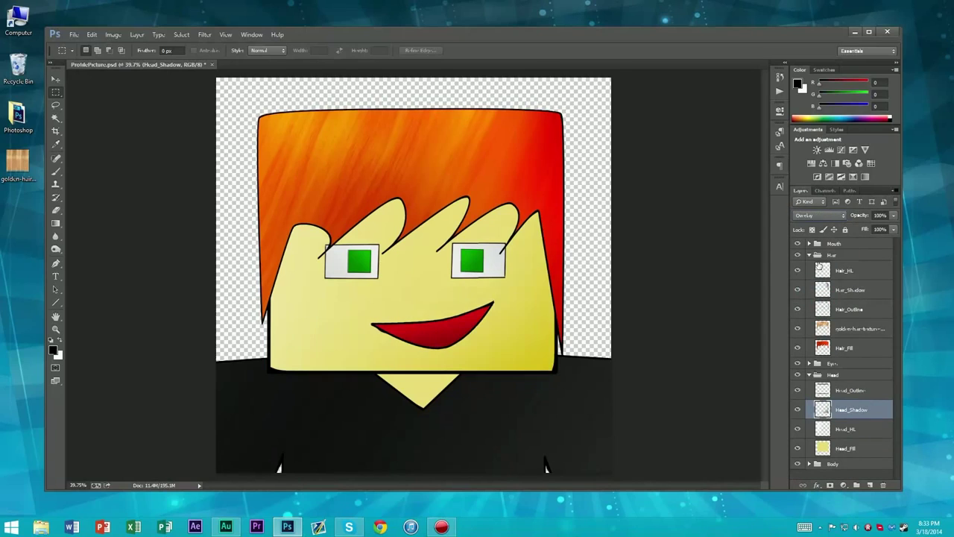
key(Down)
key(Down)
key(Down)
key(Down)
key(Down)
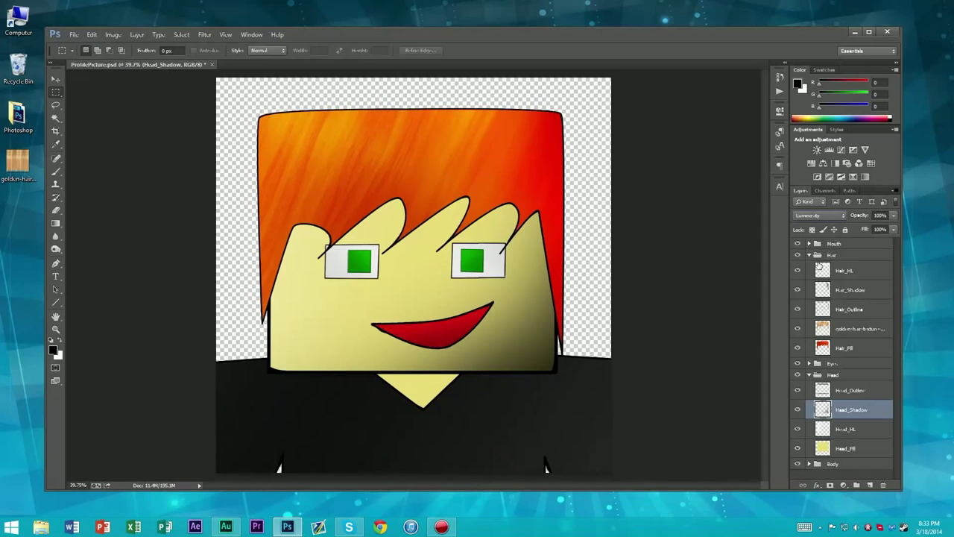
Set Head_Shadow back to Normal blending and lower its opacity to 54%
click(820, 215)
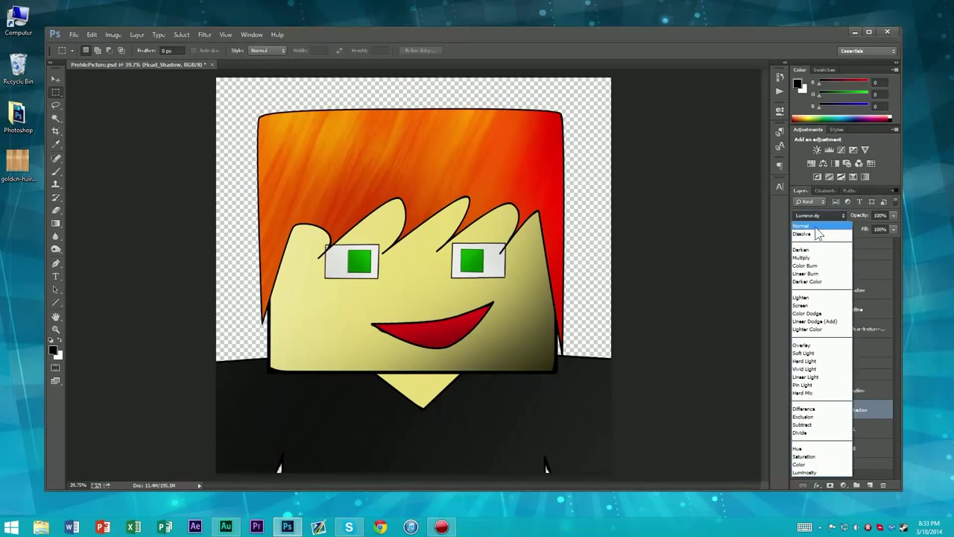
click(816, 227)
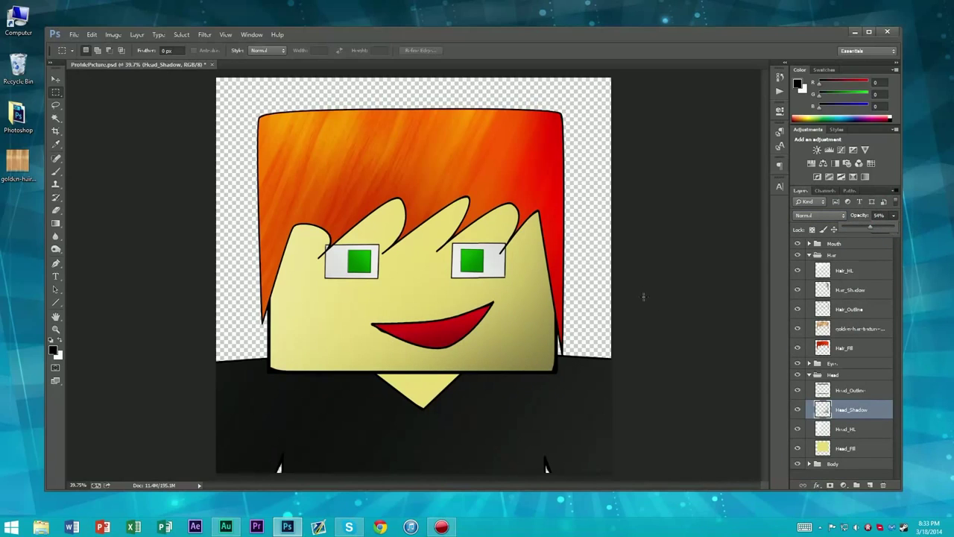
scroll(640, 286, down, 5)
scroll(657, 250, up, 6)
scroll(522, 283, down, 3)
scroll(489, 294, up, 2)
scroll(489, 294, up, 1)
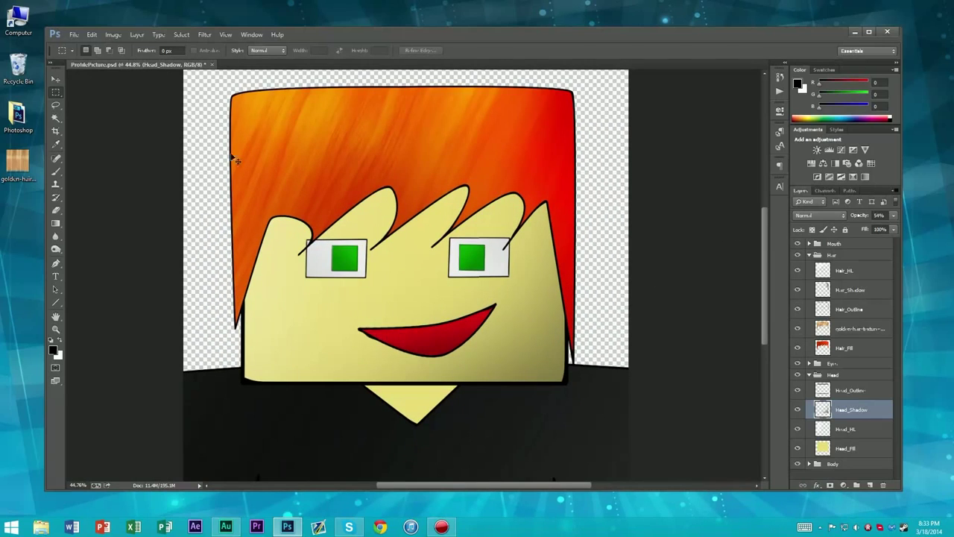
Save the document with the head shading
click(74, 34)
click(79, 154)
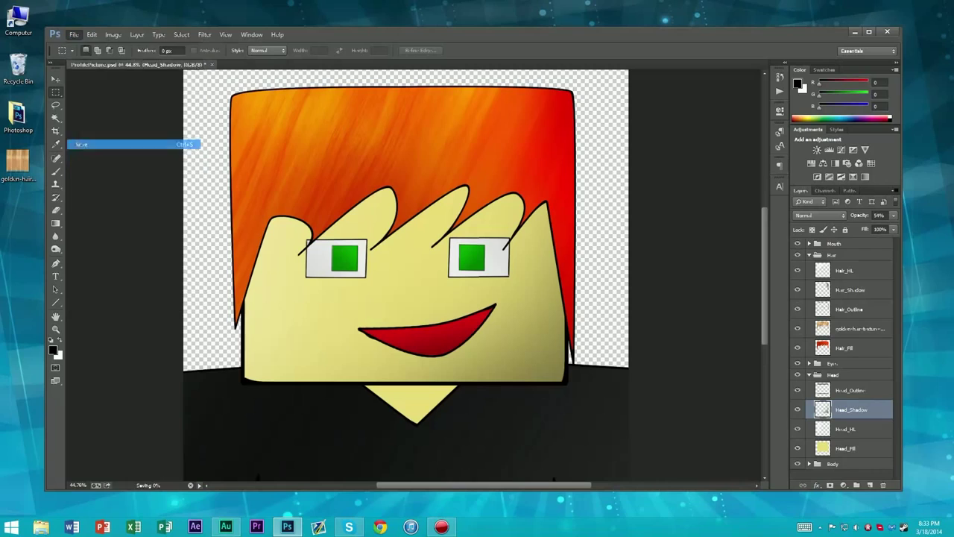
scroll(481, 293, down, 3)
scroll(481, 293, up, 2)
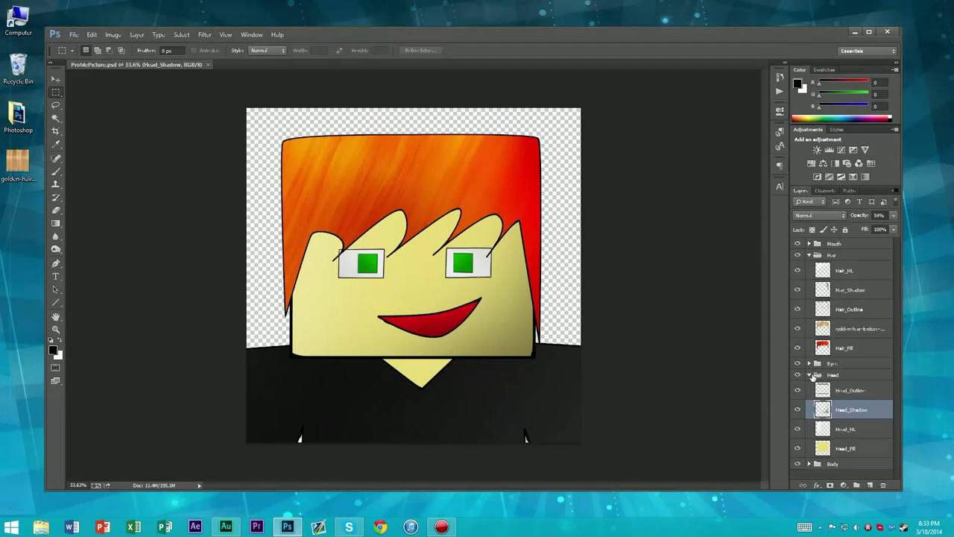
Collapse the Head and Hair layer groups and expand the Body group
click(810, 374)
click(808, 255)
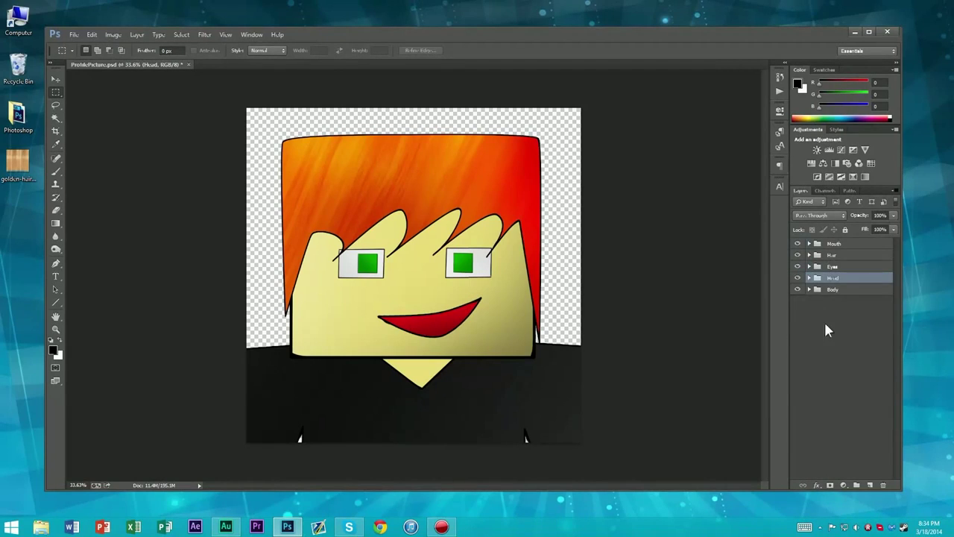
click(810, 289)
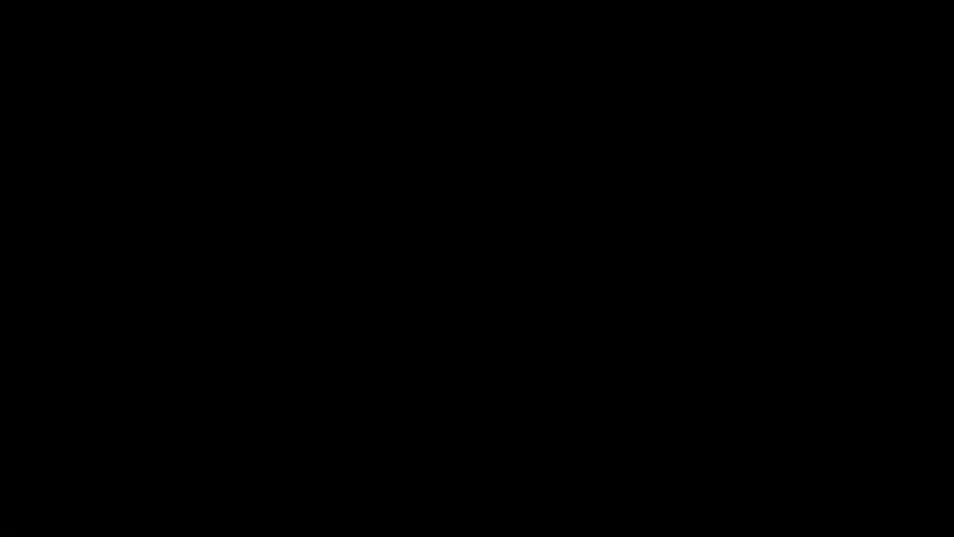
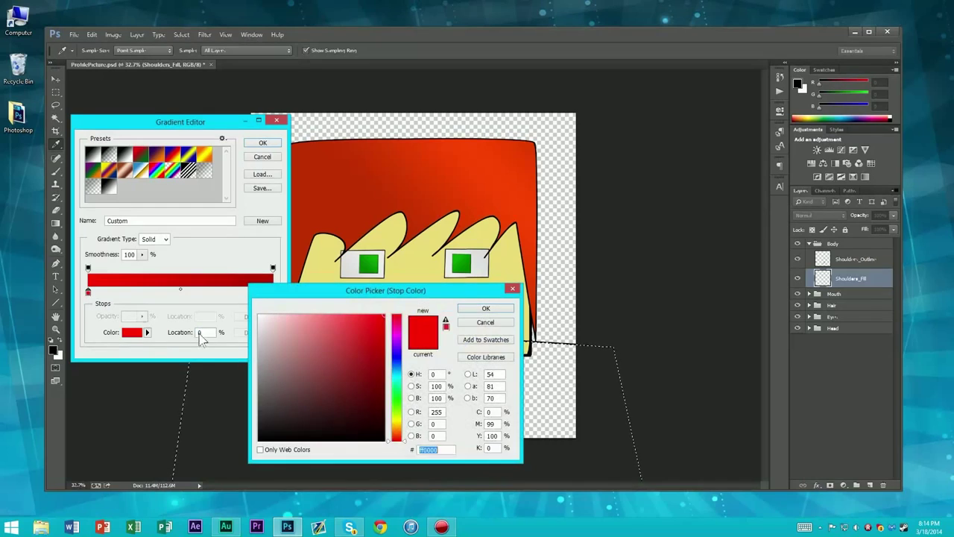
Set the gradient's start stop to near-black #131313 and its end stop to dark grey #292929, and accept the gradient
drag(214, 477, 213, 432)
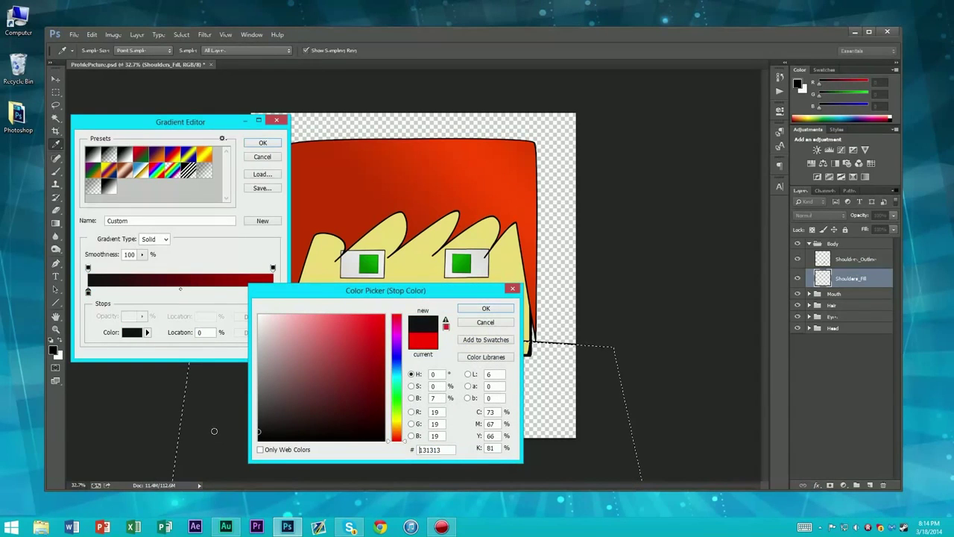
click(485, 309)
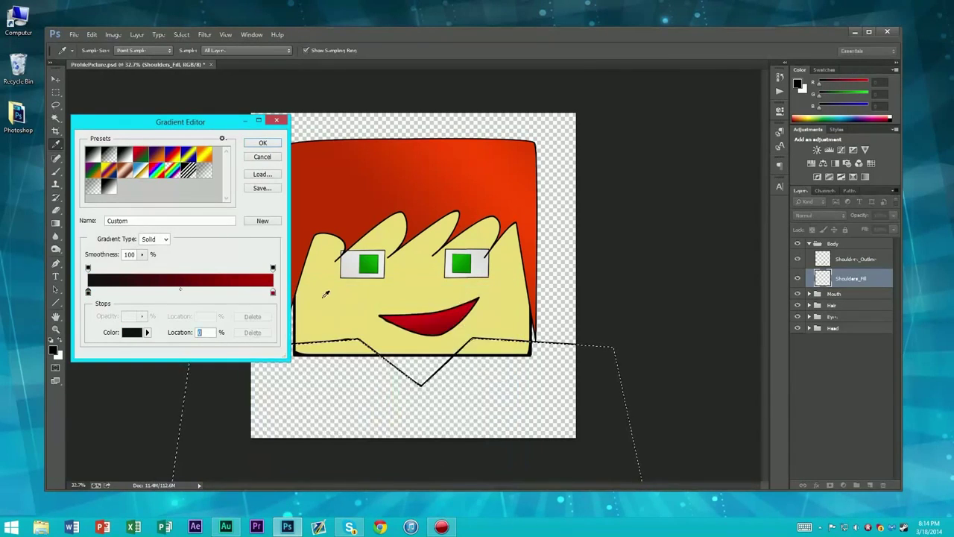
double_click(274, 292)
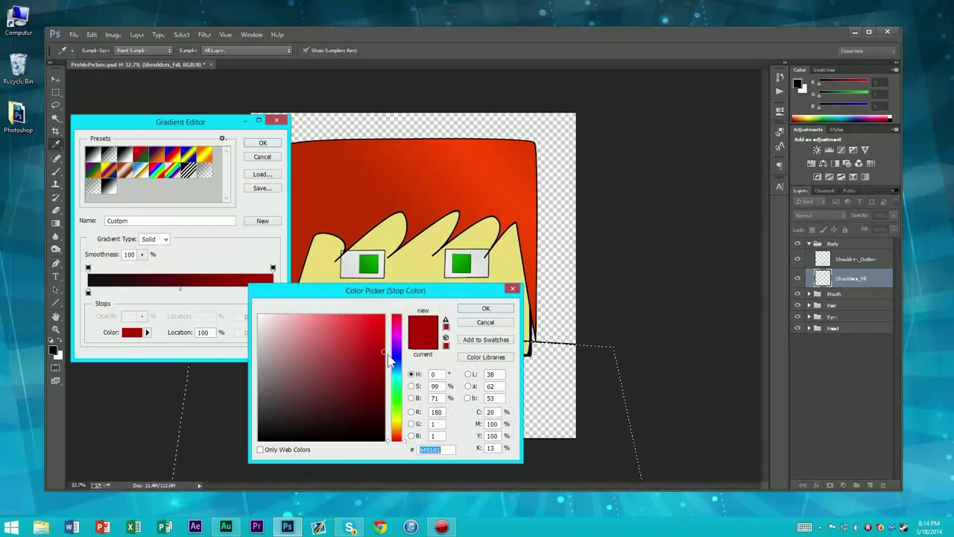
drag(279, 415, 238, 421)
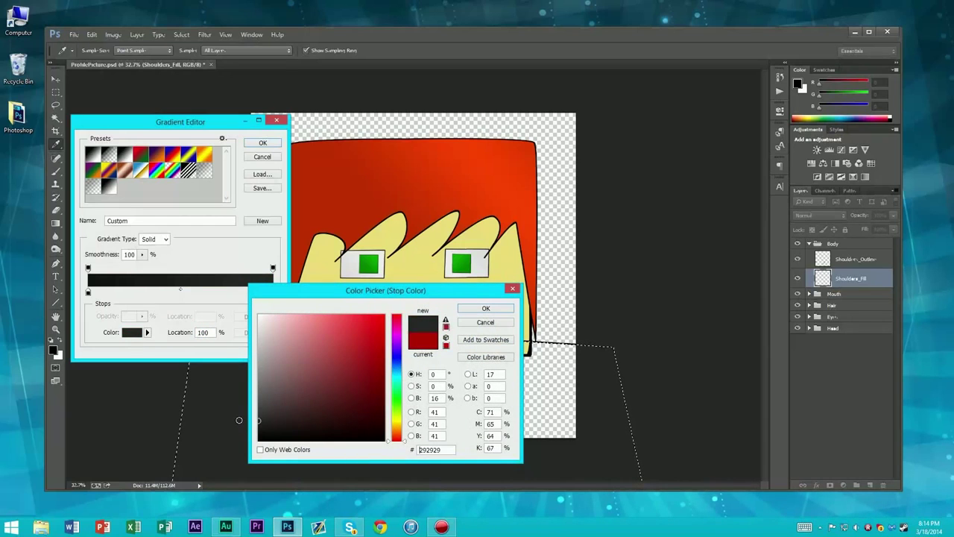
click(485, 308)
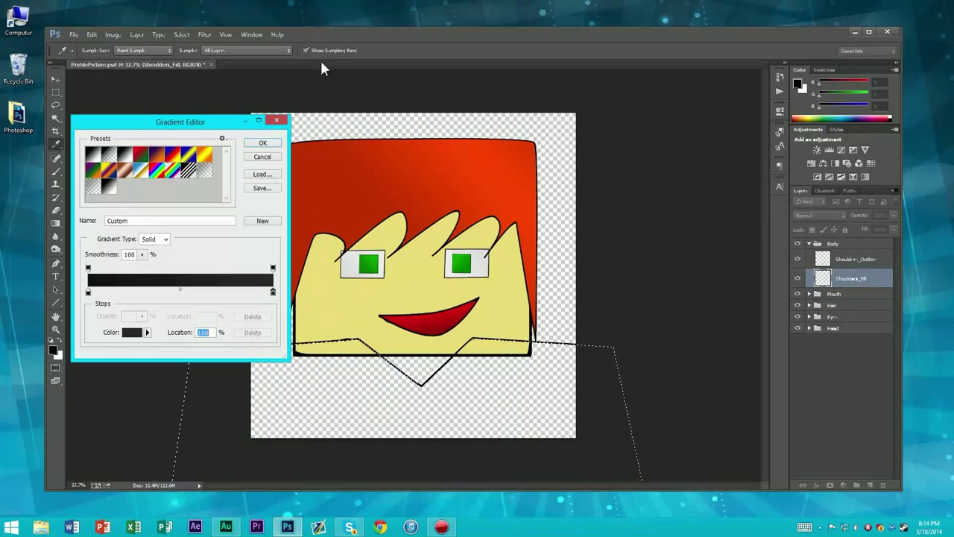
click(262, 143)
Fill the shoulders selection on Shoulders_Fill with a diagonal dark gradient, redrawing it longer after undoing the first one, and deselect
scroll(425, 424, down, 2)
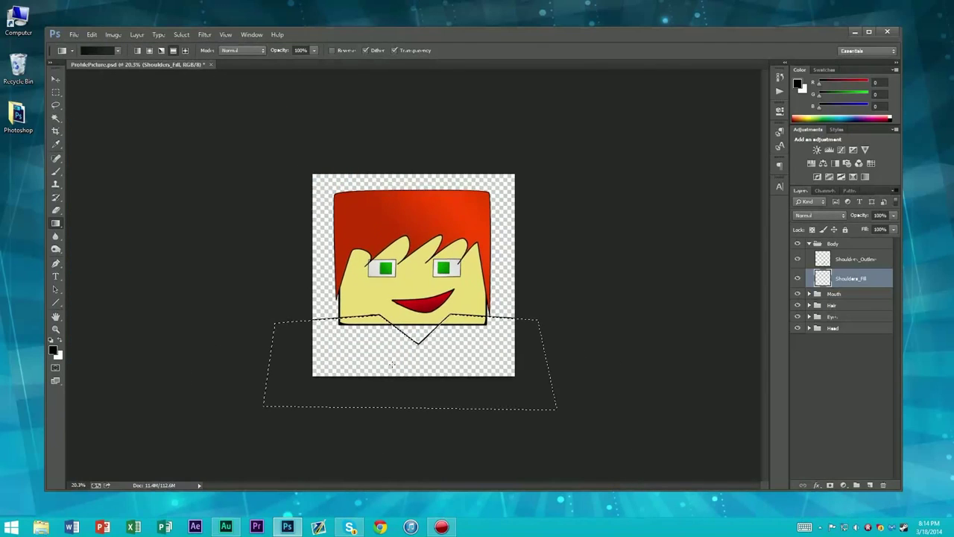
drag(379, 331, 429, 378)
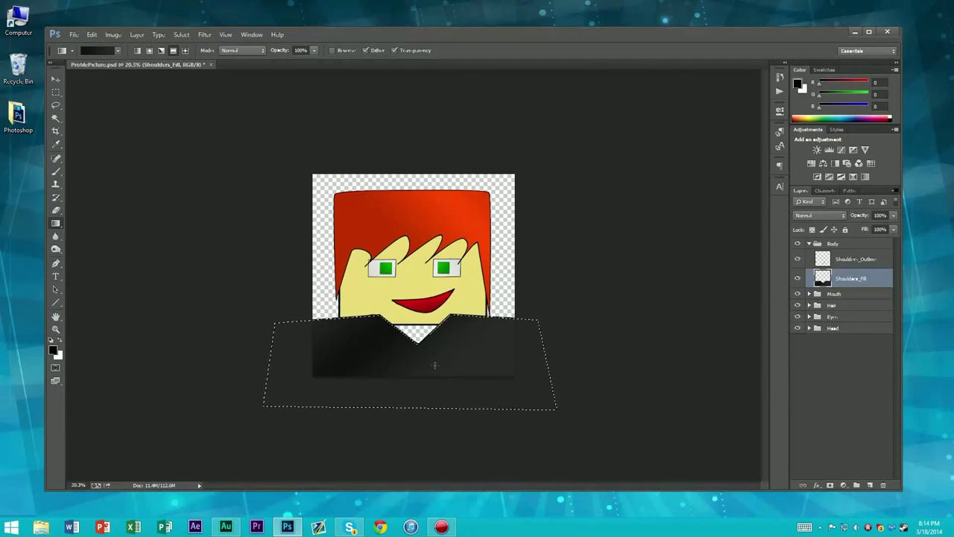
key(ctrl+z)
drag(374, 327, 535, 429)
scroll(495, 351, up, 5)
scroll(495, 351, down, 6)
scroll(482, 344, up, 2)
right_click(482, 343)
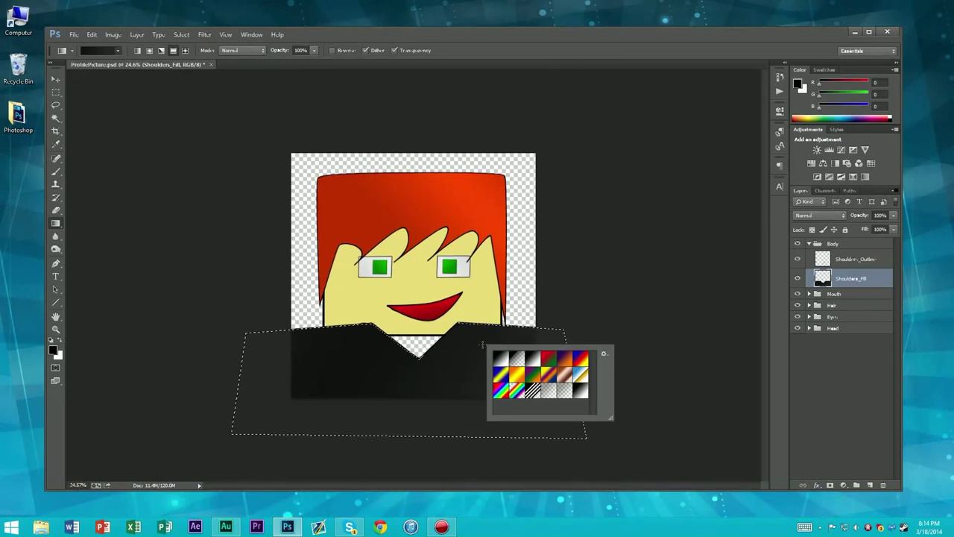
key(m)
click(606, 261)
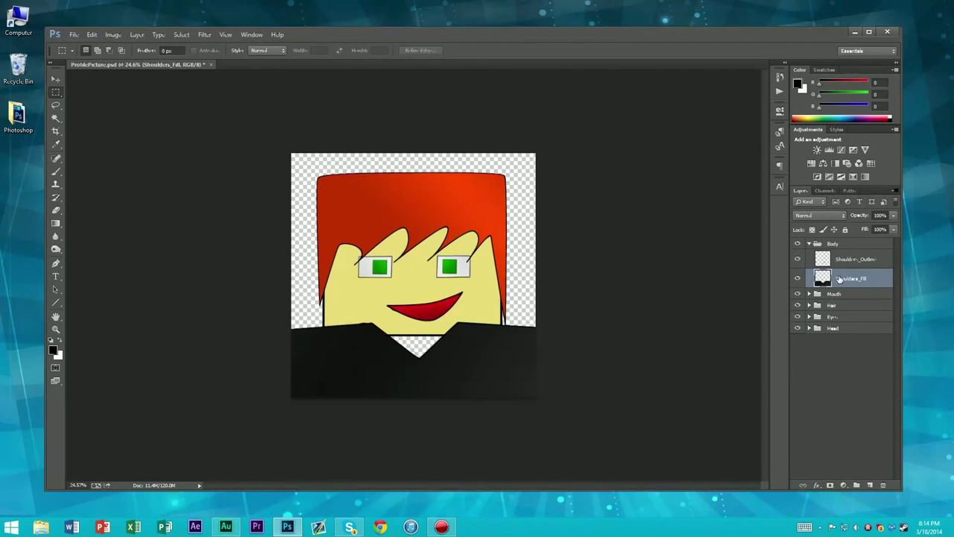
Move the Body group below the Head group so the shoulders lie behind the face
drag(842, 249, 838, 337)
scroll(276, 385, down, 1)
scroll(400, 368, up, 3)
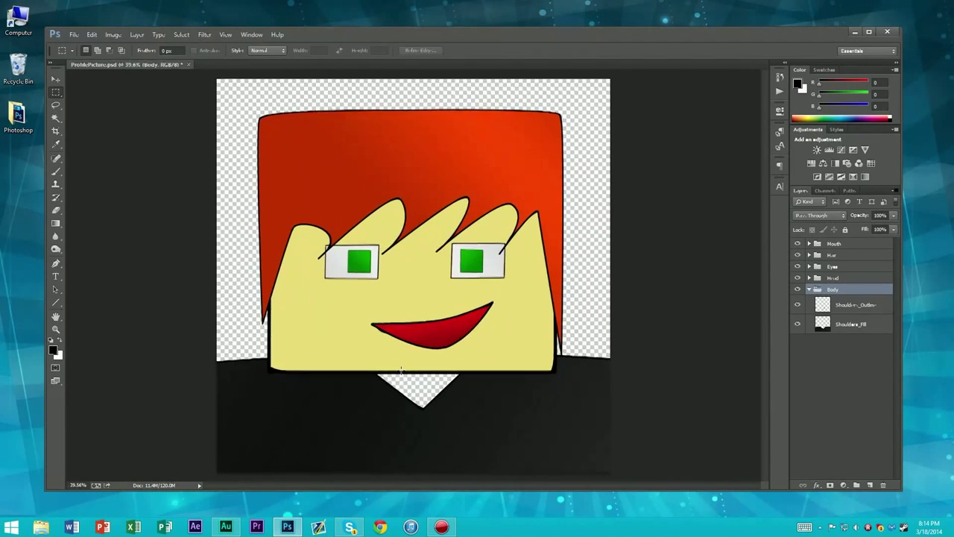
scroll(401, 369, down, 3)
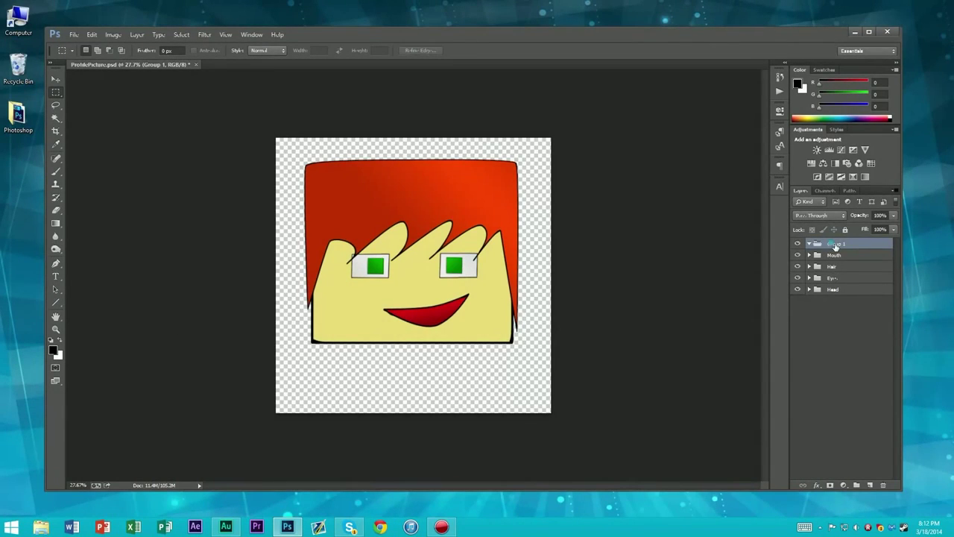
Rename the new layer group Group 1 as Body
double_click(835, 245)
text(Bod)
key(Return)
double_click(833, 244)
text(Body)
key(Return)
Add a new layer inside the Body group and name it Shoulders
click(870, 486)
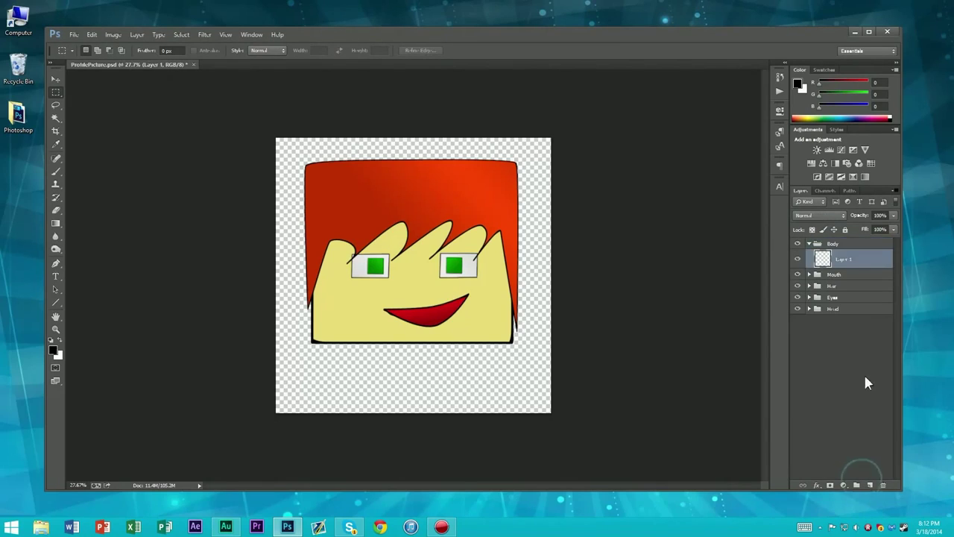
double_click(842, 259)
text(Shoulders)
key(Return)
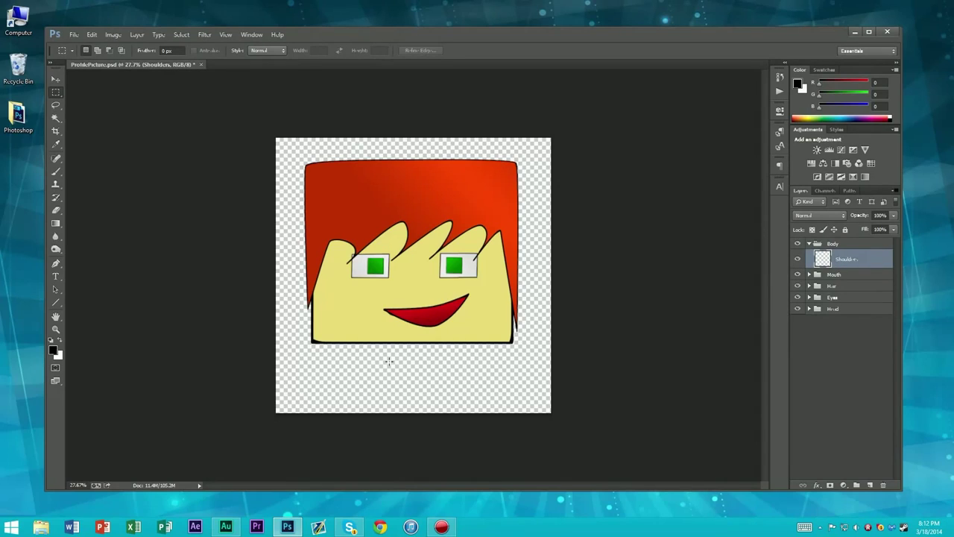
Start the shoulders path with the Pen tool from the lower face outward past the canvas edge, undoing the stray anchor point
key(p)
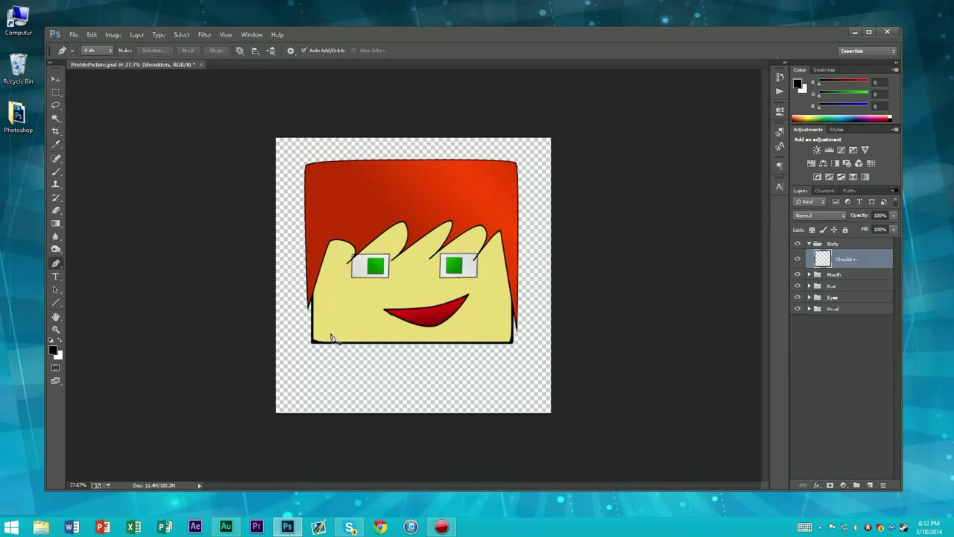
click(344, 330)
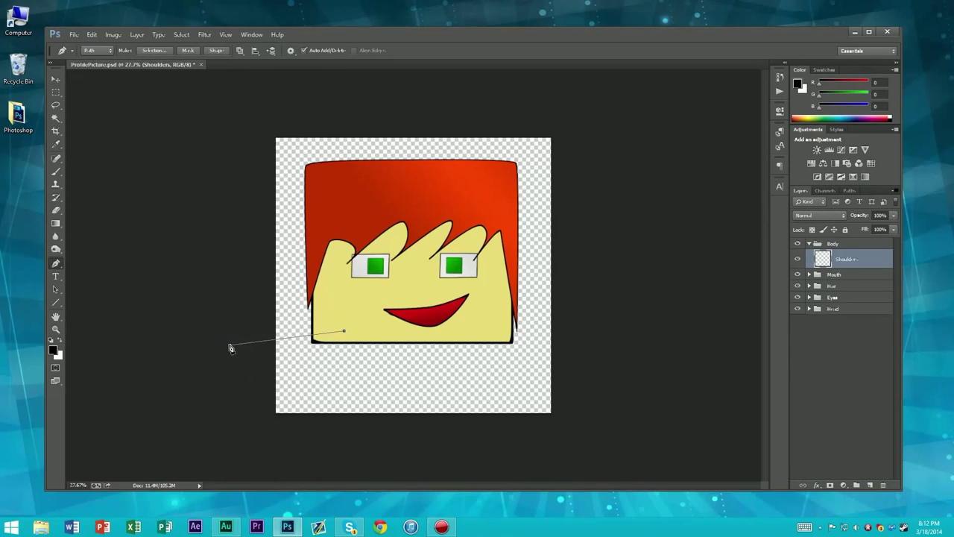
click(225, 340)
click(343, 331)
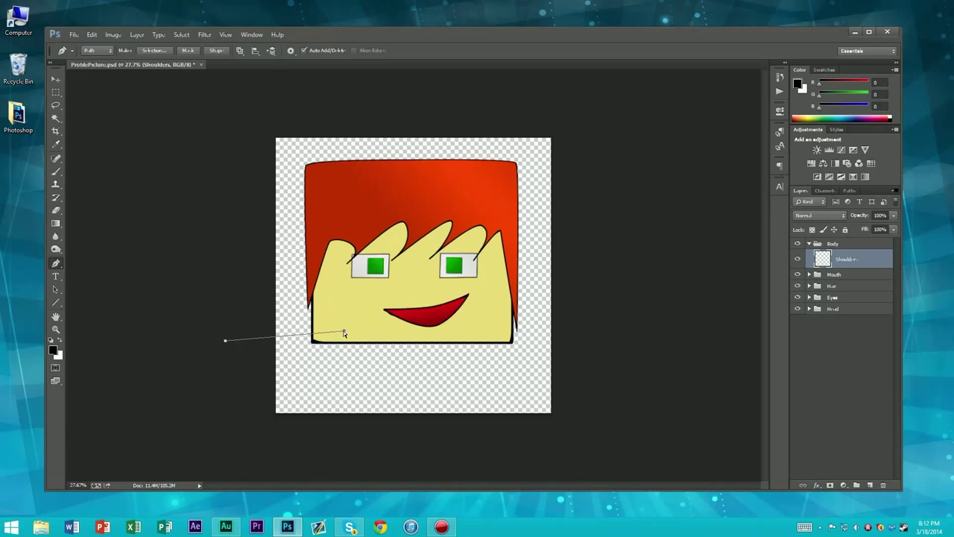
click(393, 333)
key(ctrl+z)
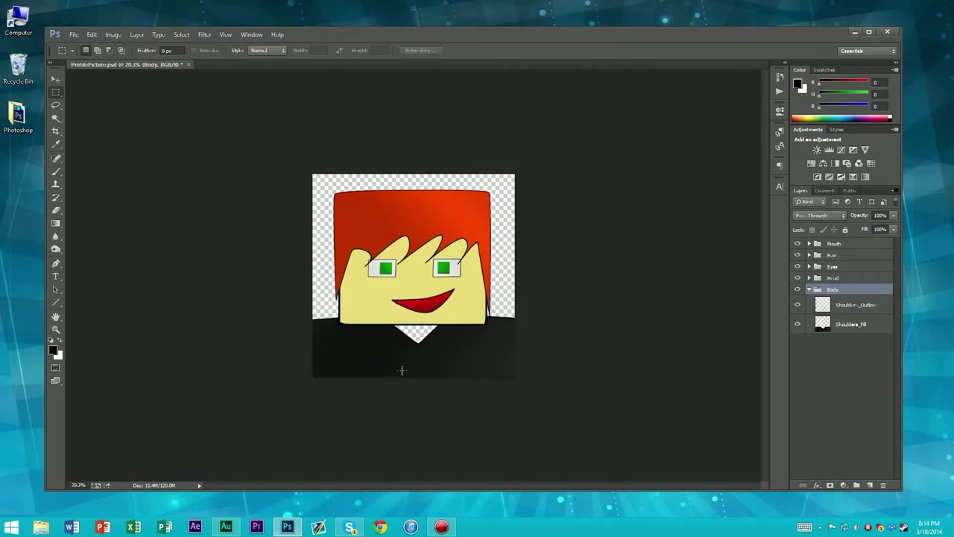
scroll(400, 368, down, 2)
scroll(400, 368, up, 4)
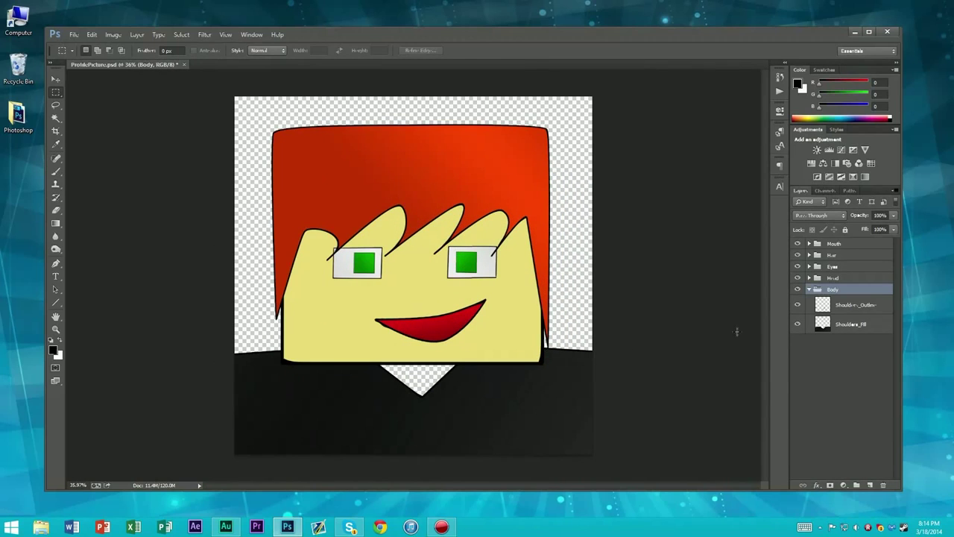
scroll(430, 330, down, 3)
scroll(430, 330, up, 2)
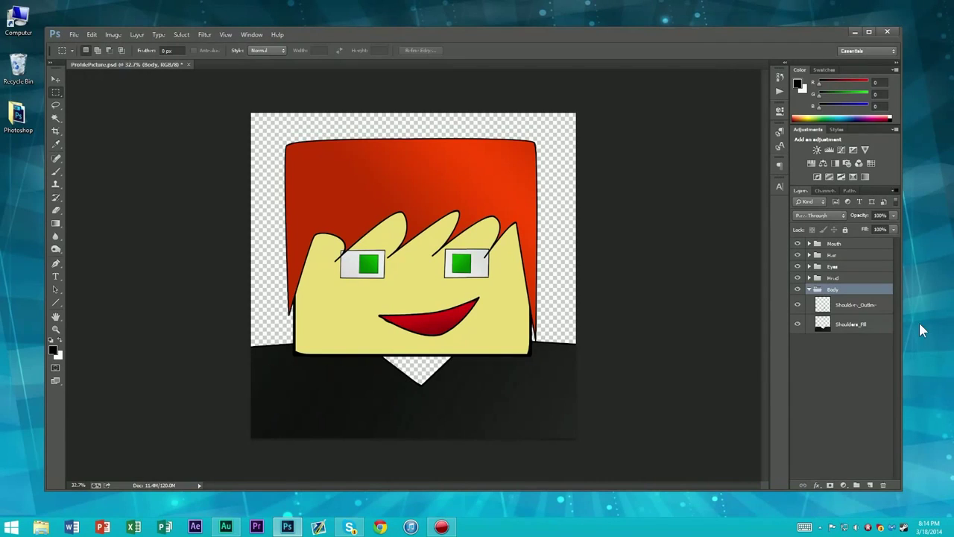
Create a layer named Arms_Outline in the Body group, directly above Shoulders_Outline
click(860, 382)
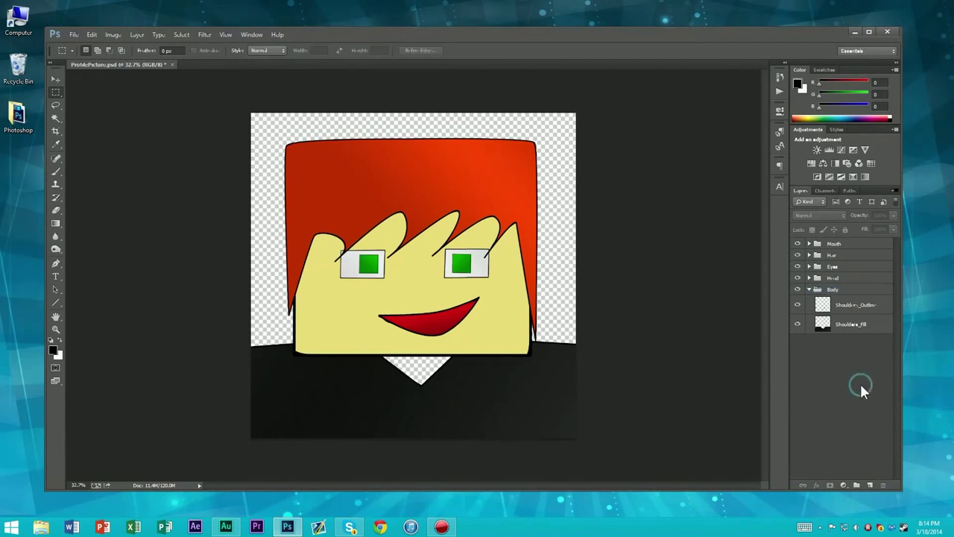
click(870, 486)
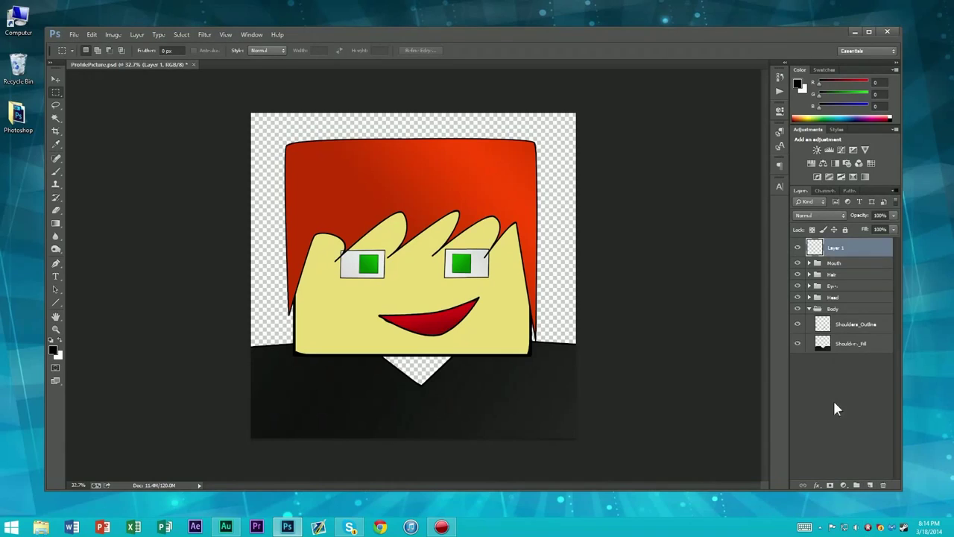
drag(850, 327, 847, 322)
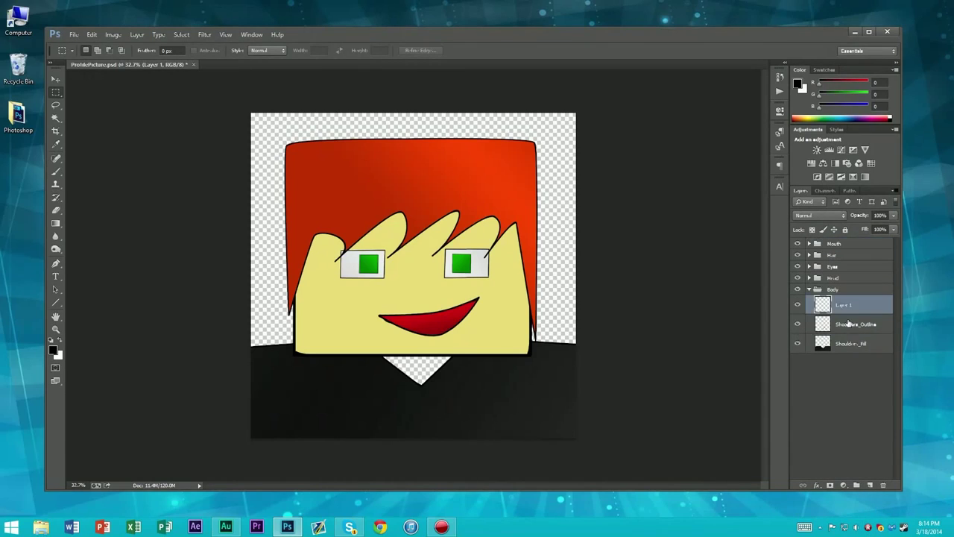
double_click(843, 306)
text(Arms_Outline)
key(Return)
Draw a narrow wedge path with the Pen tool for one arm gap, rising from below the canvas into the shirt
key(p)
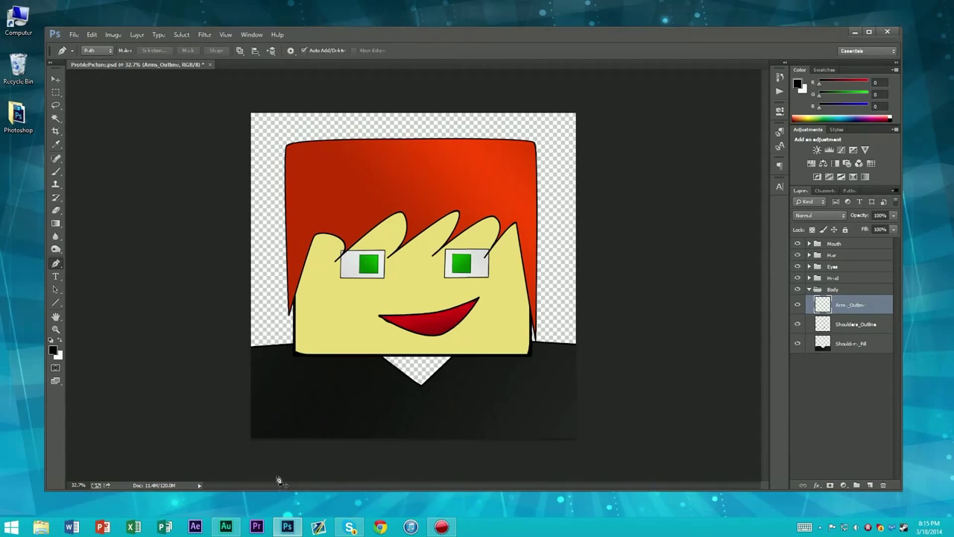
click(312, 459)
click(312, 462)
click(313, 393)
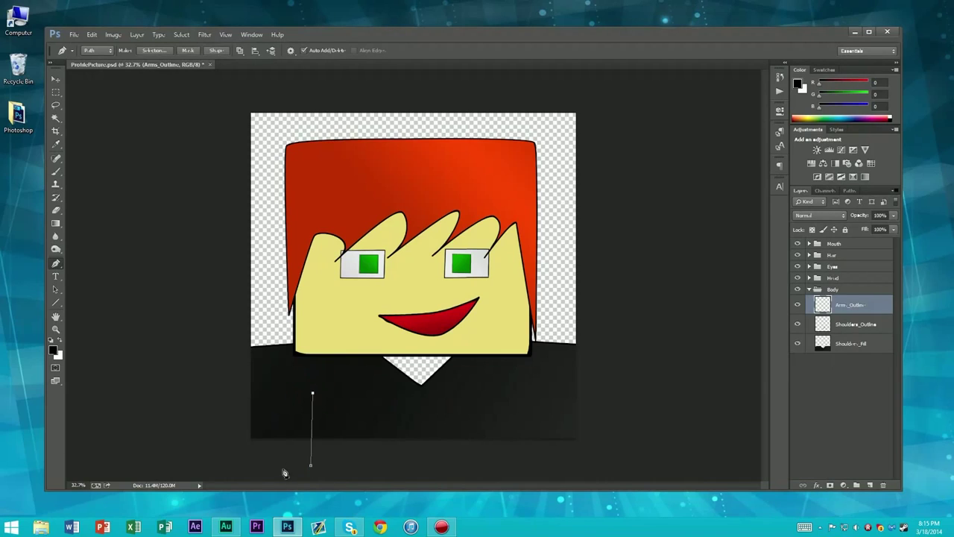
click(286, 468)
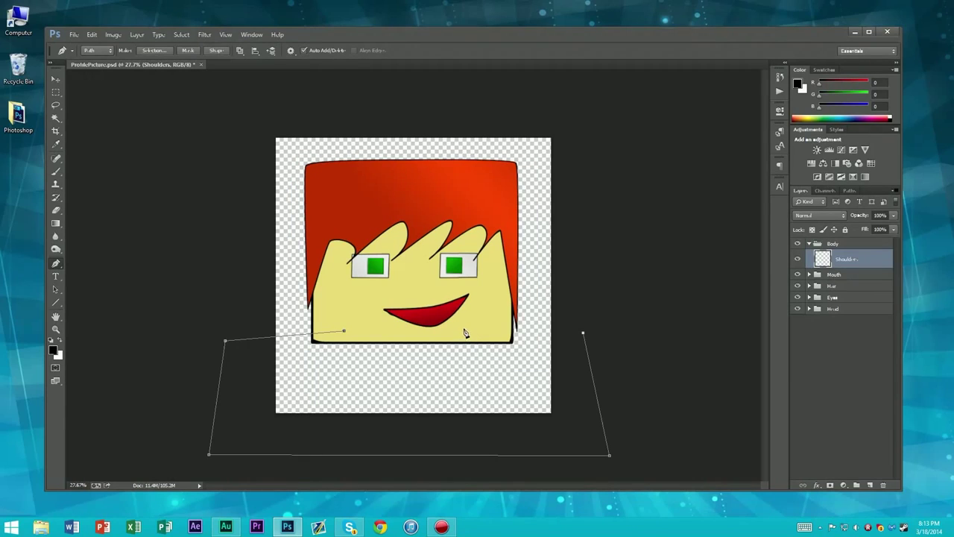
Close the shoulders path with a V-shaped neckline below the chin and adjust its anchor points to even out the collar
click(463, 330)
drag(585, 336, 586, 339)
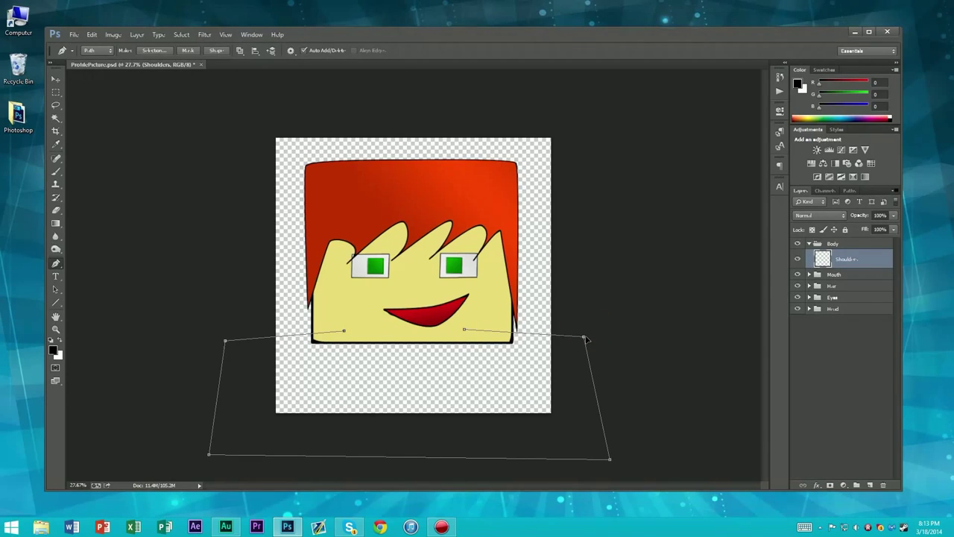
click(421, 371)
click(343, 330)
mouse_move(420, 370)
mouse_down()
mouse_move(400, 362)
mouse_move(419, 370)
mouse_up()
drag(345, 331, 367, 333)
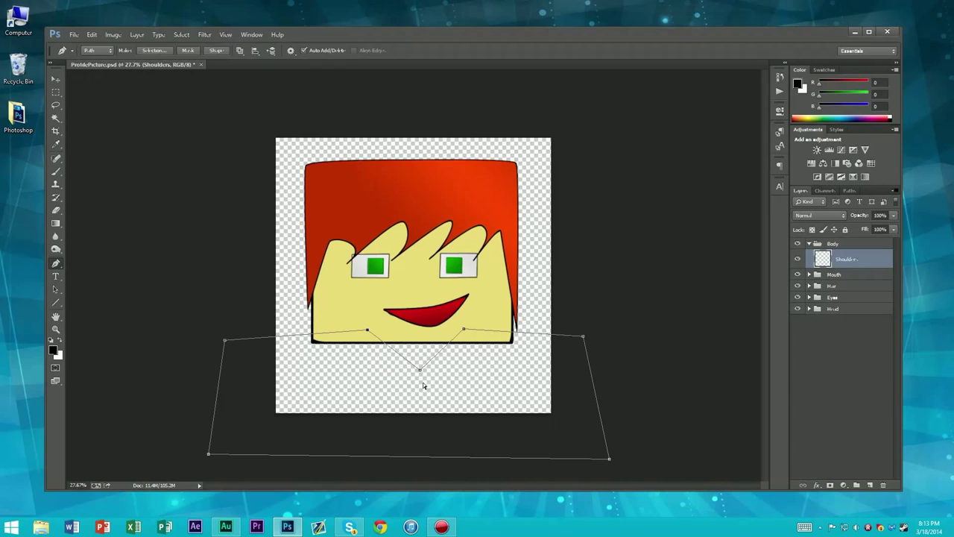
Stroke the closed shoulders path in black on the Shoulders layer
scroll(445, 356, down, 3)
scroll(441, 354, up, 3)
scroll(469, 330, up, 3)
scroll(462, 328, down, 4)
scroll(451, 324, up, 2)
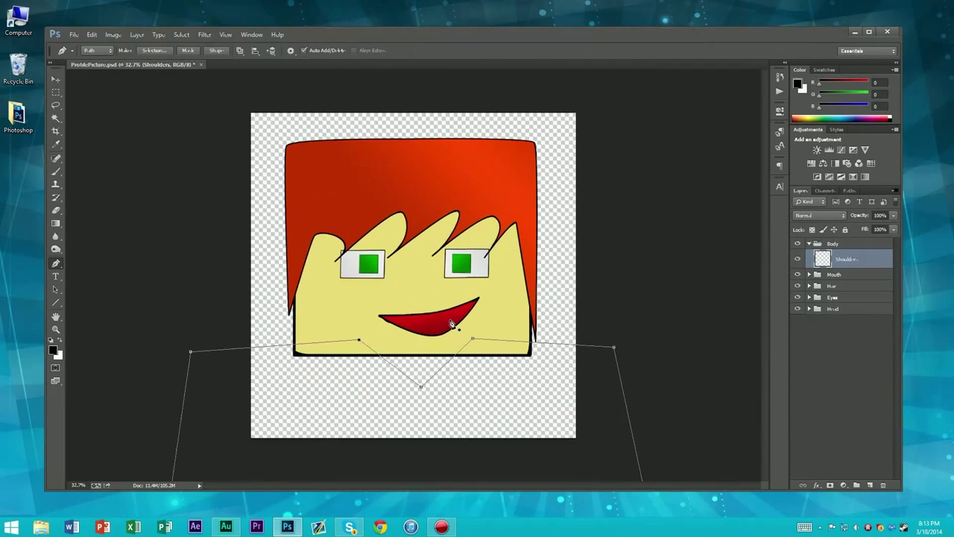
key(Return)
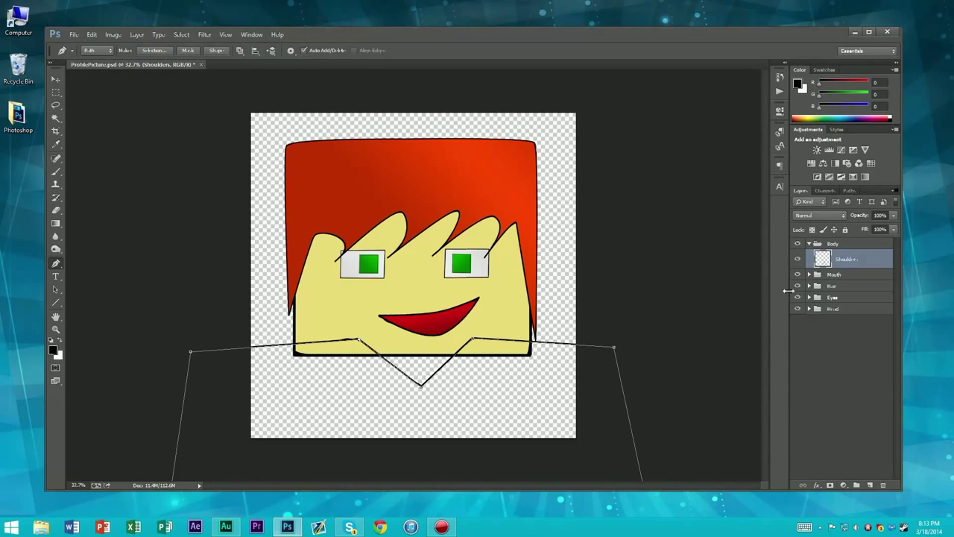
Rename the Shoulders layer as Shoulders_Outline
double_click(857, 259)
text(_Outline)
key(Return)
Add a new layer beneath Shoulders_Outline and name it Shoulders_Fill
click(869, 485)
drag(859, 261, 853, 283)
double_click(852, 282)
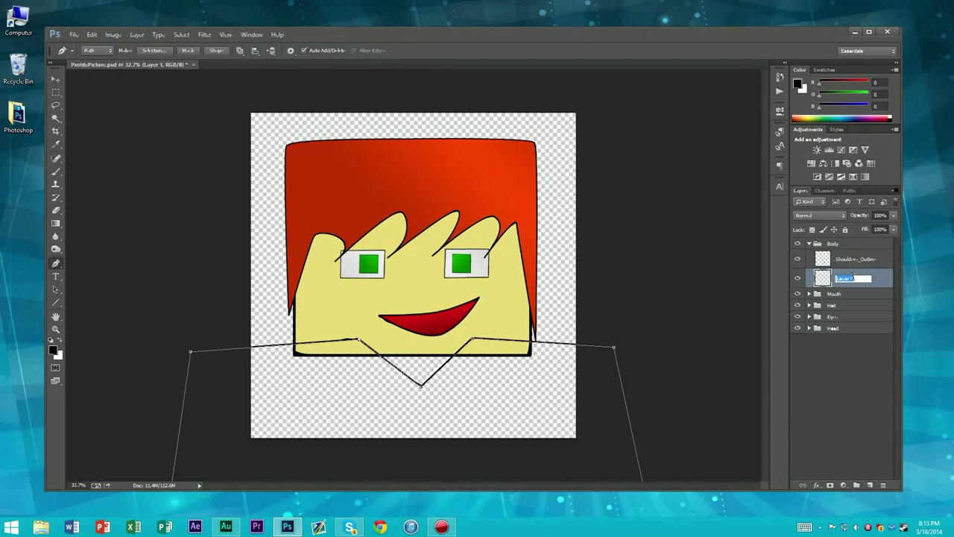
text(Sho)
text(l)
key(Return)
Make a new selection from the shoulders Work Path, return to the Shoulders_Fill layer and activate the Gradient tool
click(849, 191)
right_click(841, 206)
click(878, 238)
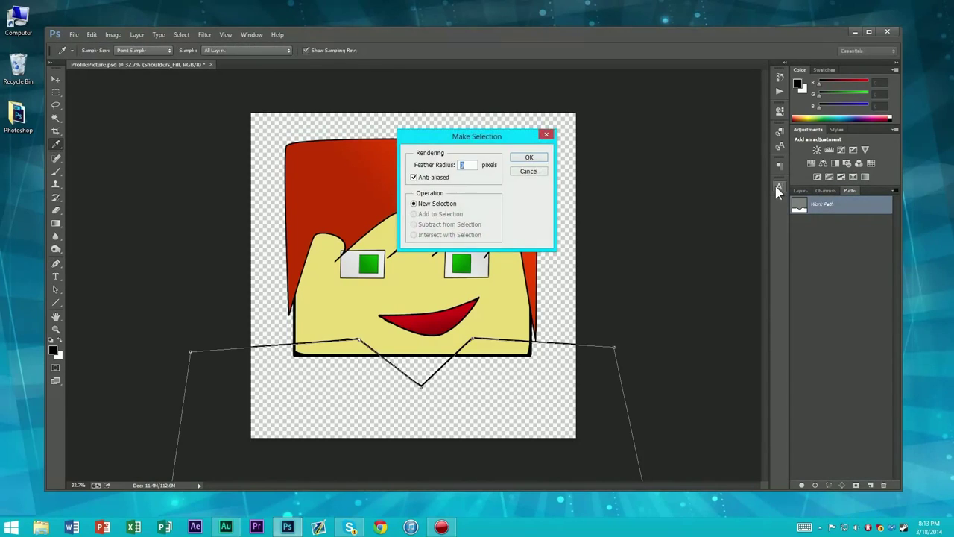
key(Return)
click(798, 190)
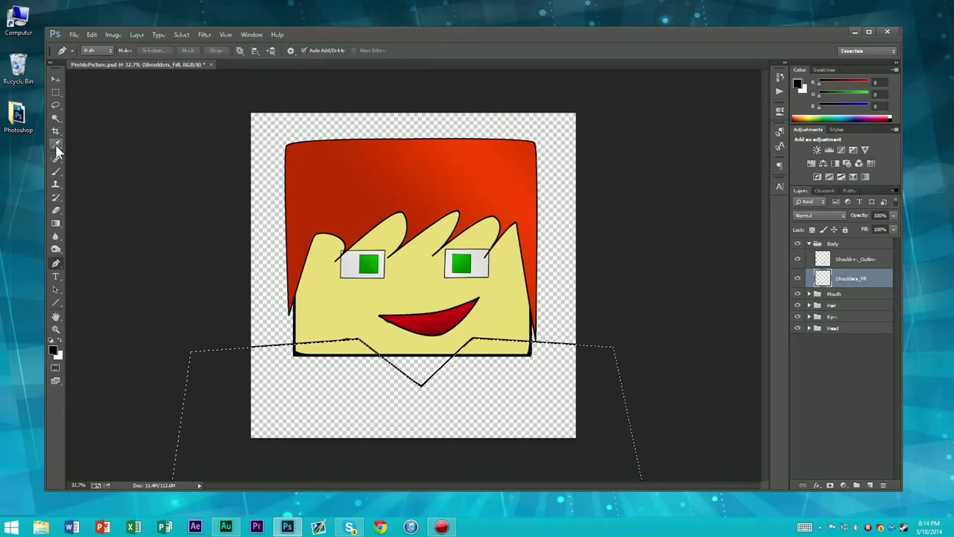
key(g)
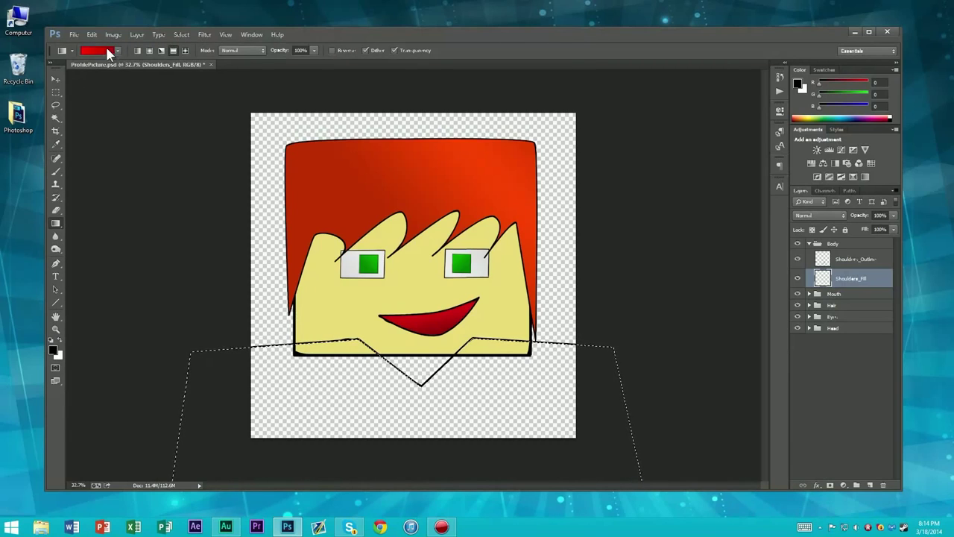